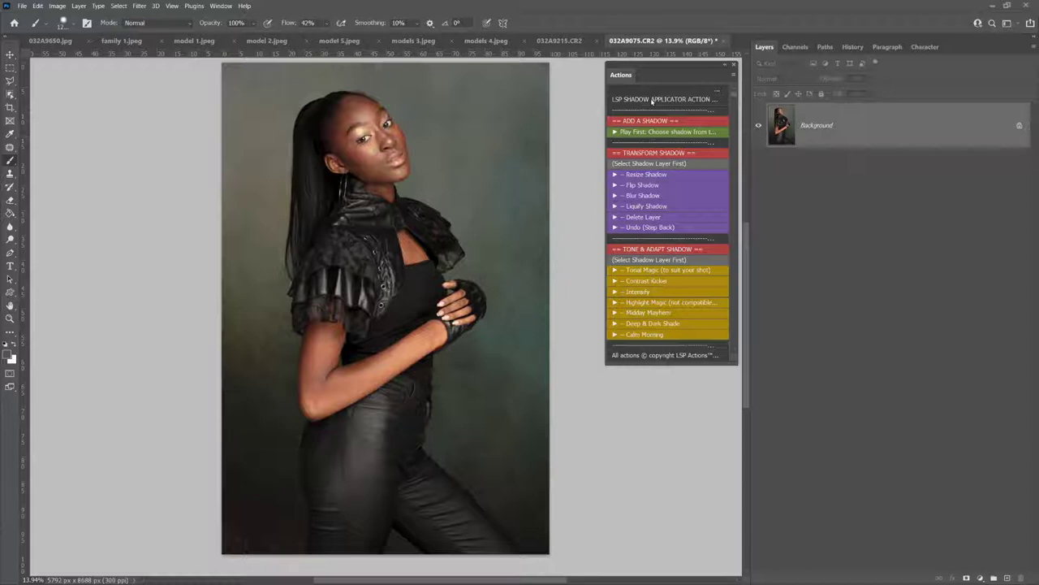
- Collapse the floating Actions panel to an icon beside the portrait
key("v")
key("ctrl+0")
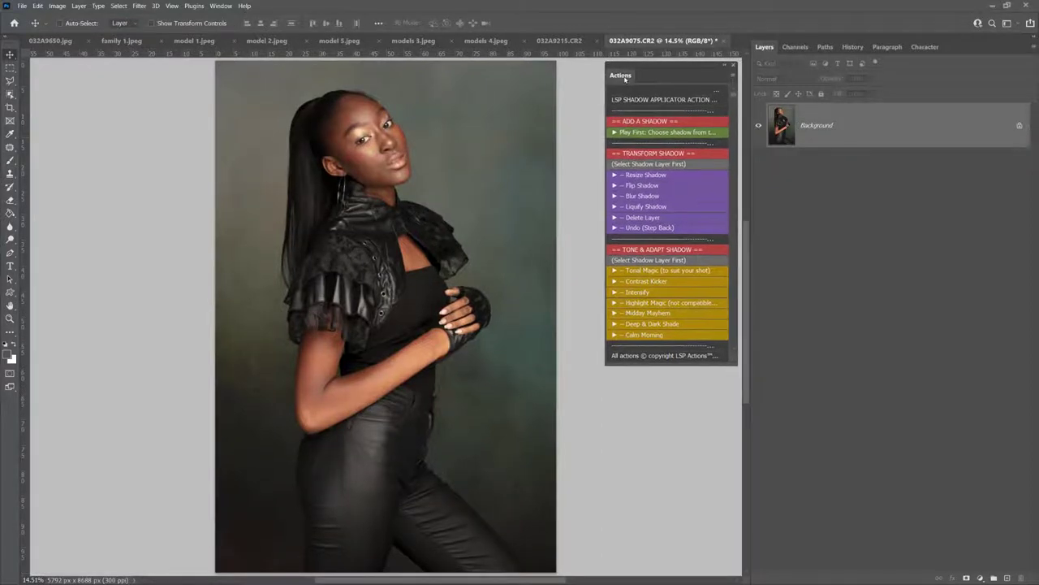
left_click_drag(622, 75, 624, 78)
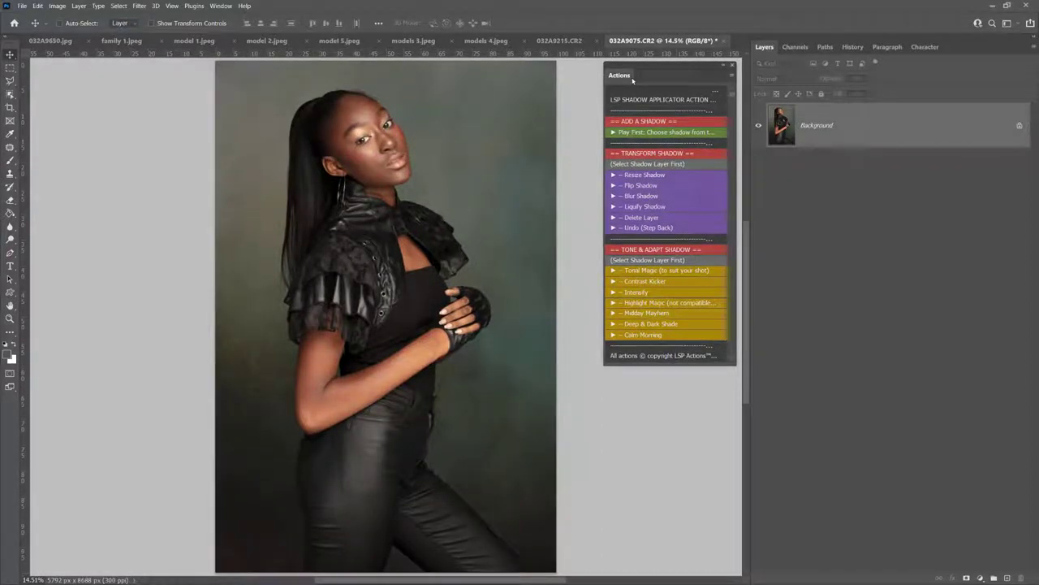
left_click(723, 67)
left_click_drag(617, 67, 626, 68)
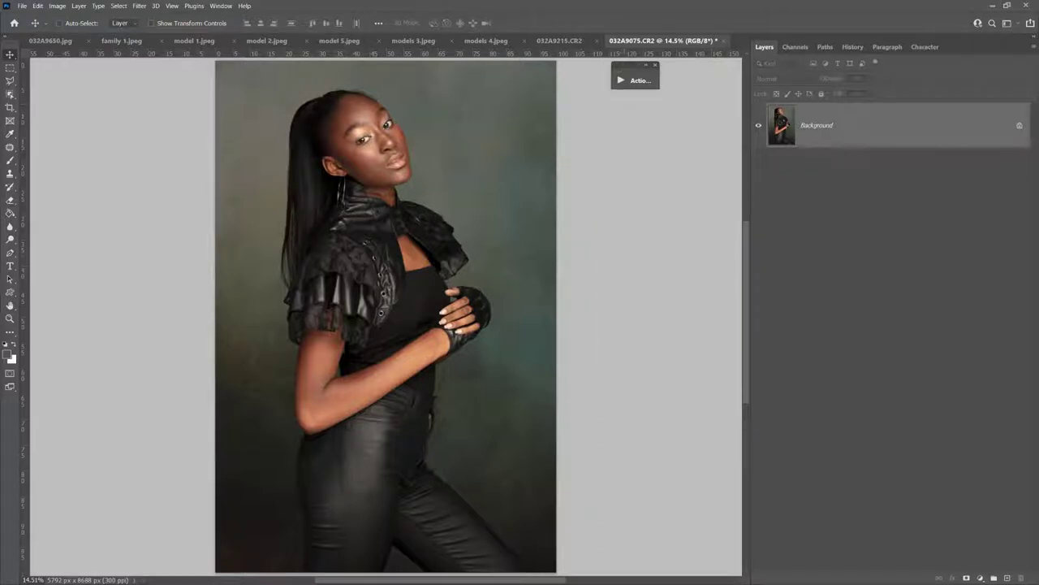
- Place LSP Shadow_2_Venetian Blinds 3.jpg from the Editorial Shadow Overlay Pack folder as an embedded layer over the portrait
left_click_drag(1038, 16, 802, 64)
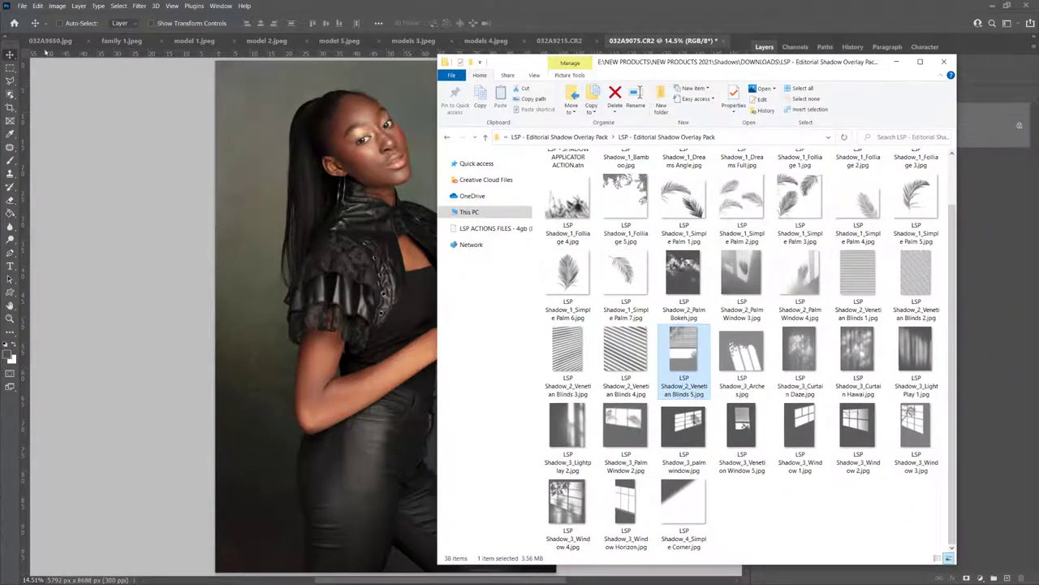
left_click(22, 7)
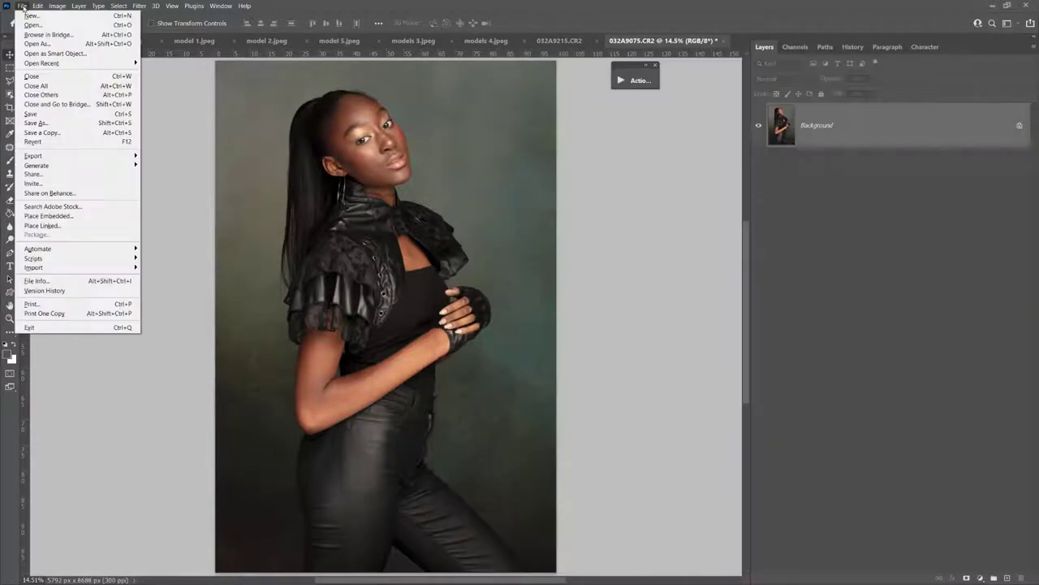
left_click(49, 216)
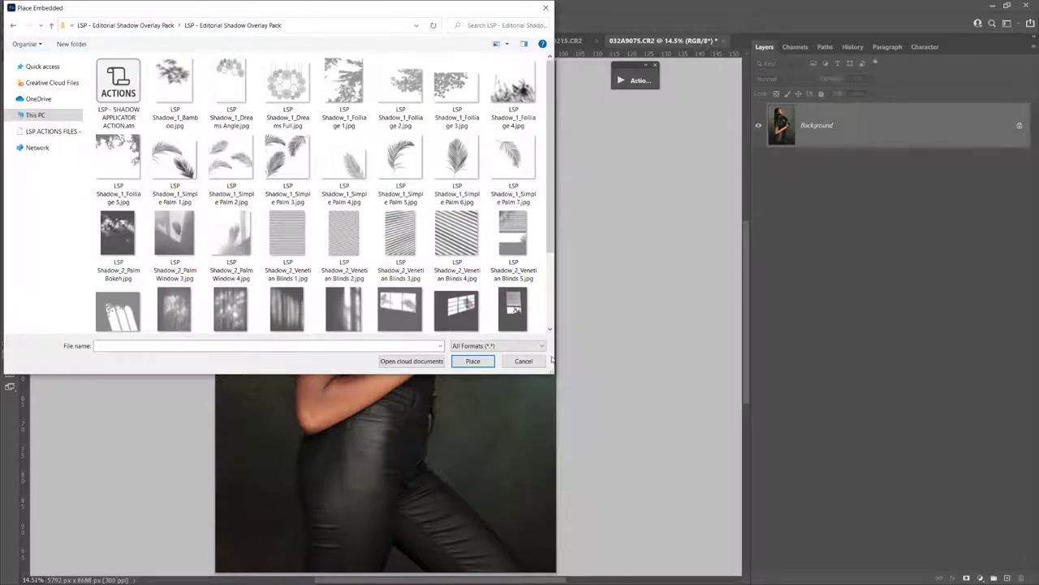
left_click_drag(550, 373, 382, 415)
left_click_drag(197, 16, 711, 42)
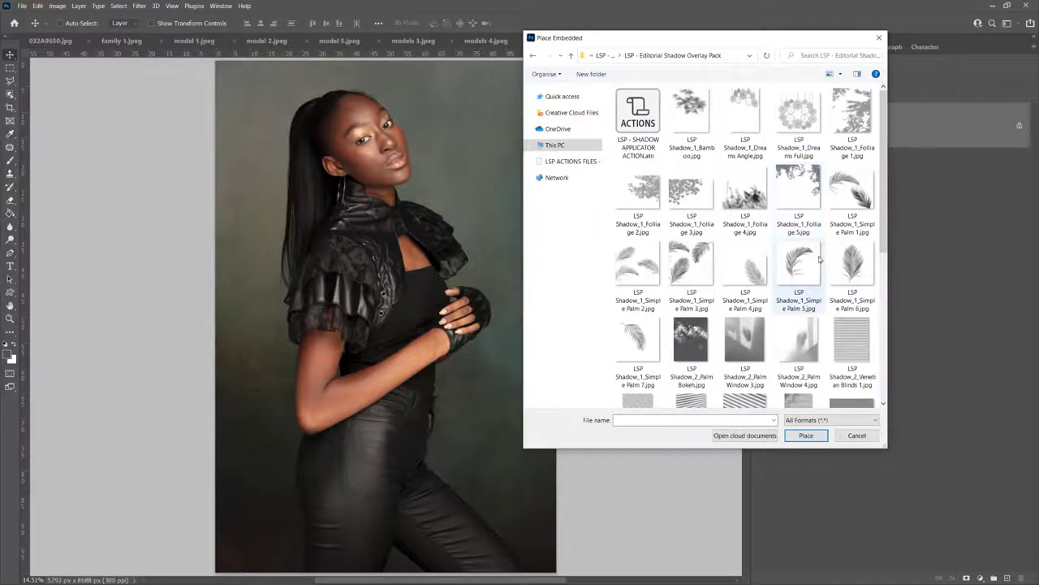
scroll(805, 258, "down", 3)
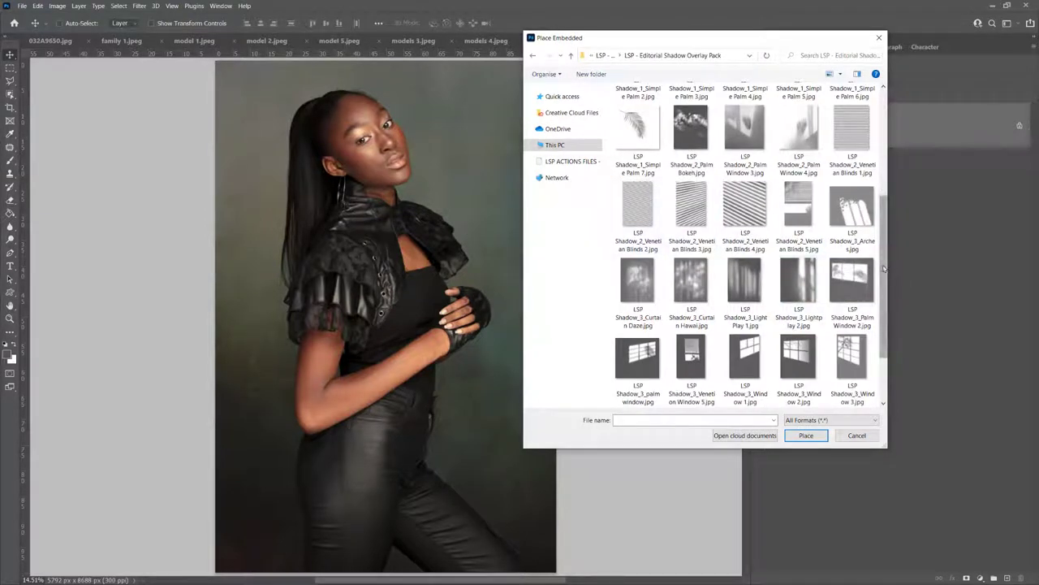
left_click_drag(885, 276, 887, 235)
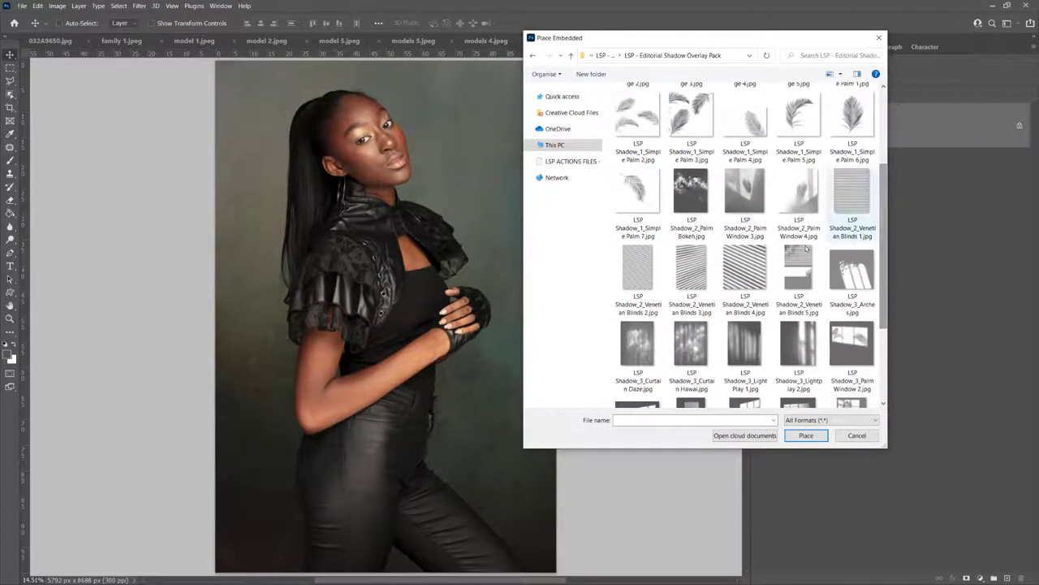
double_click(690, 272)
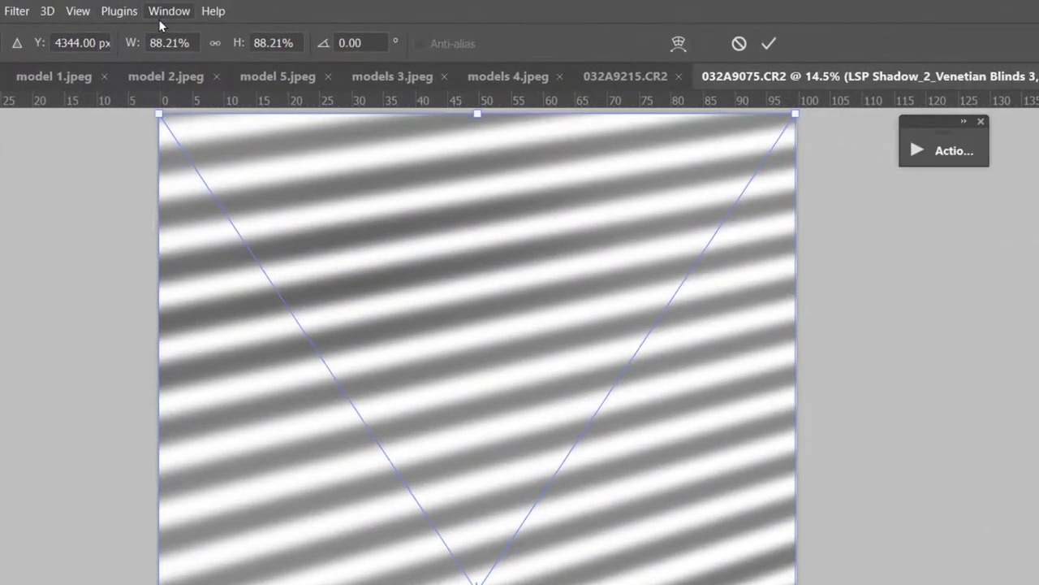
- Set the Venetian blinds overlay layer's blend mode to Multiply
left_click(216, 6)
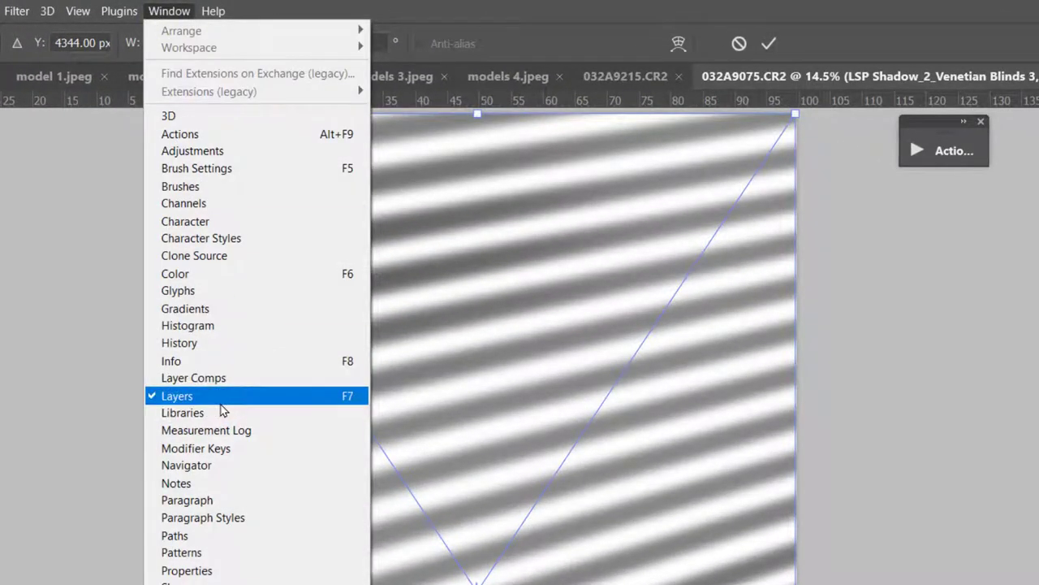
left_click(220, 401)
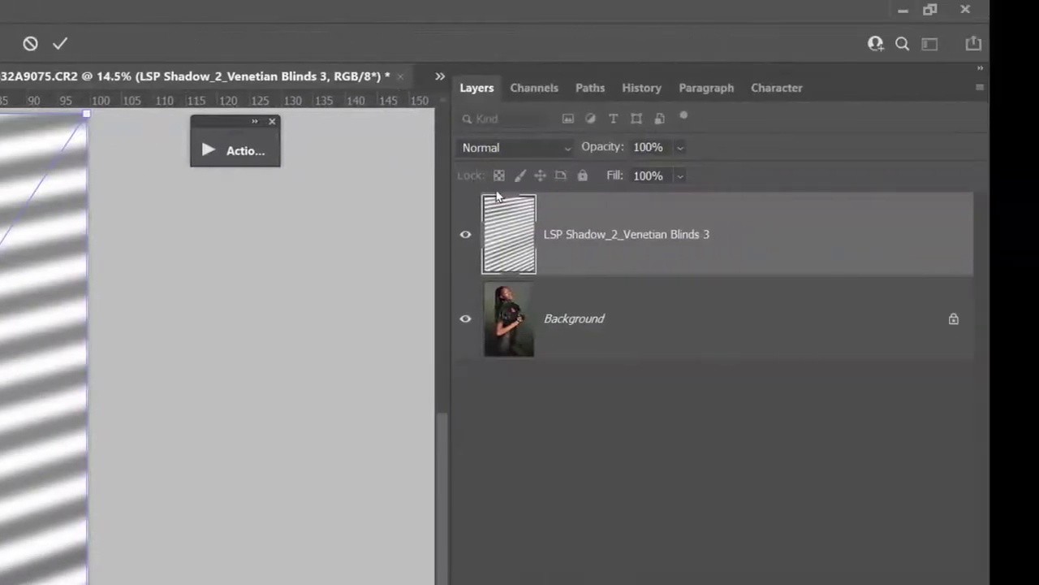
left_click(504, 147)
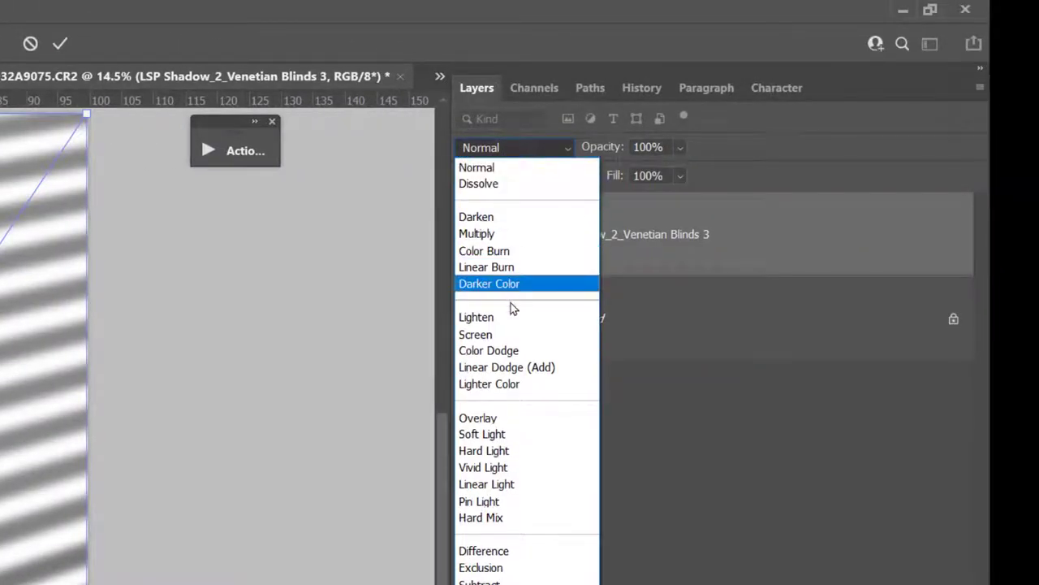
left_click(517, 234)
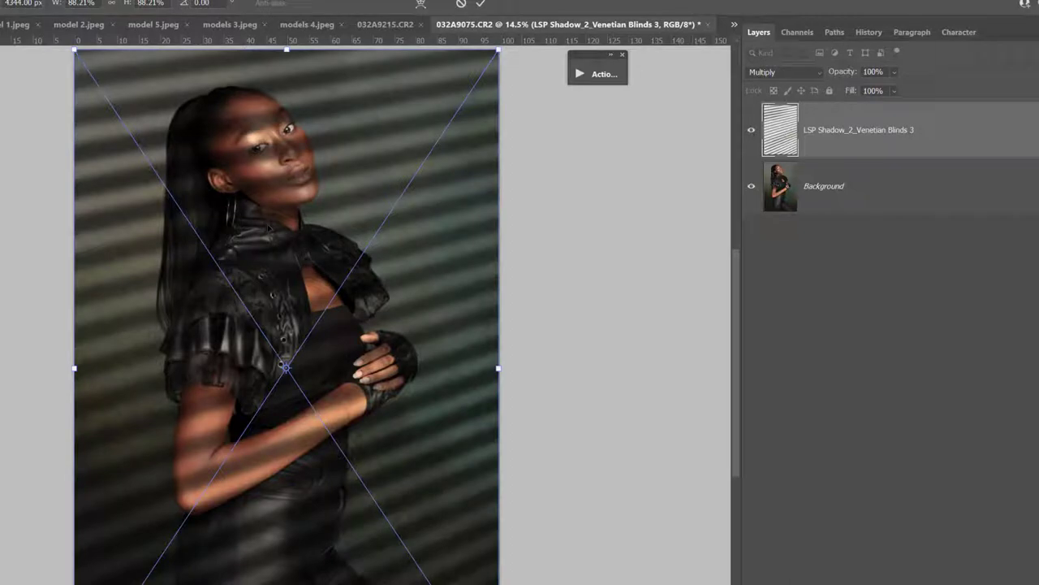
- Stretch the blinds overlay past the portrait's edges to about 101% width and 103% height, rotate it about -0.55°, and apply the transform
mouse_move(498, 368)
left_mouse_down()
mouse_move(667, 368)
mouse_move(459, 368)
mouse_move(605, 368)
mouse_move(488, 368)
left_mouse_up()
scroll(442, 348, "down", 1)
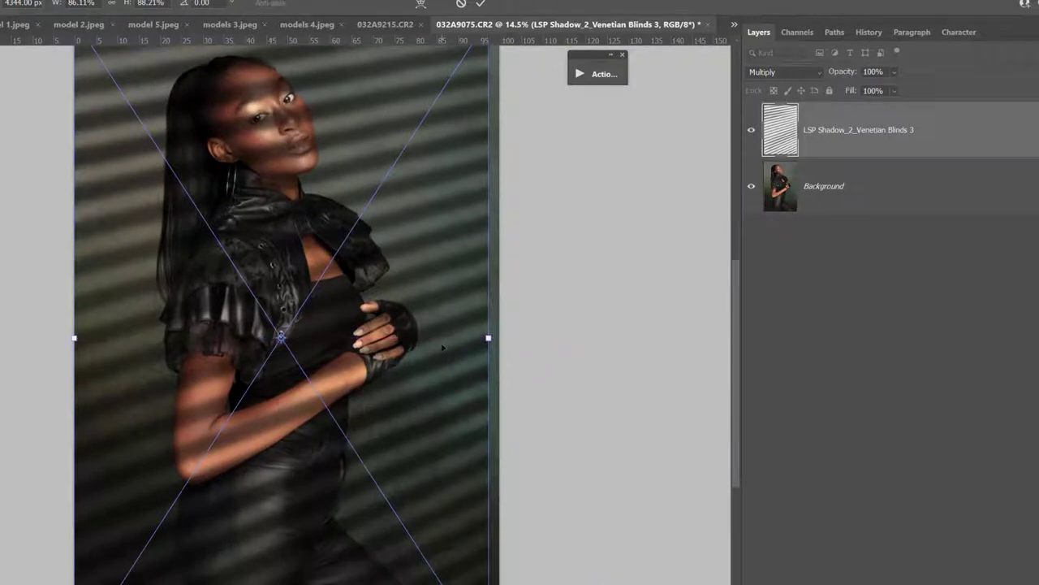
scroll(442, 348, "up", 1)
left_click_drag(488, 59, 582, 290)
scroll(546, 287, "down", 2)
scroll(545, 287, "down", 4)
scroll(572, 316, "down", 1)
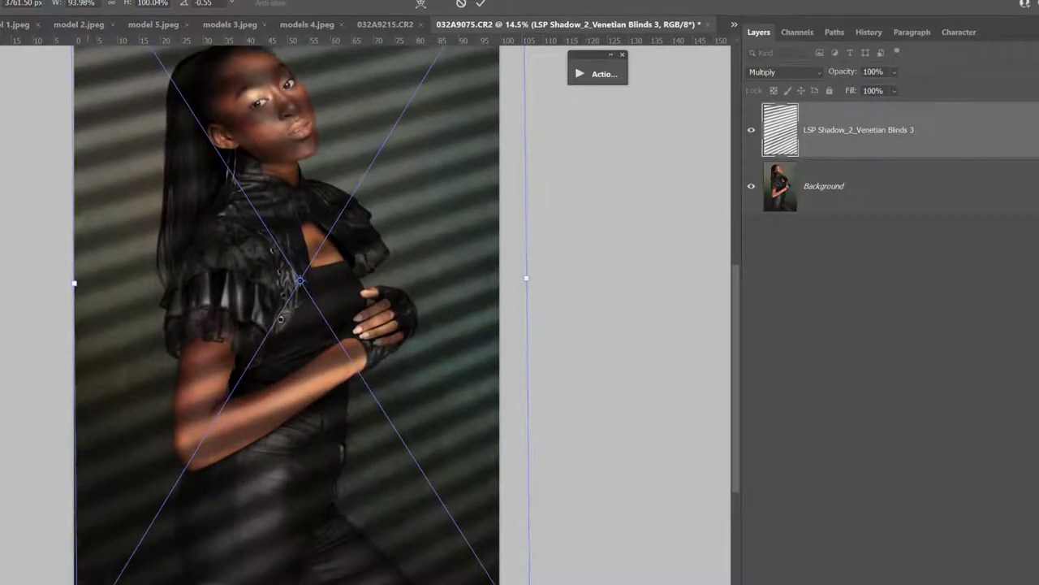
left_click_drag(74, 283, 39, 291)
scroll(286, 313, "up", 1)
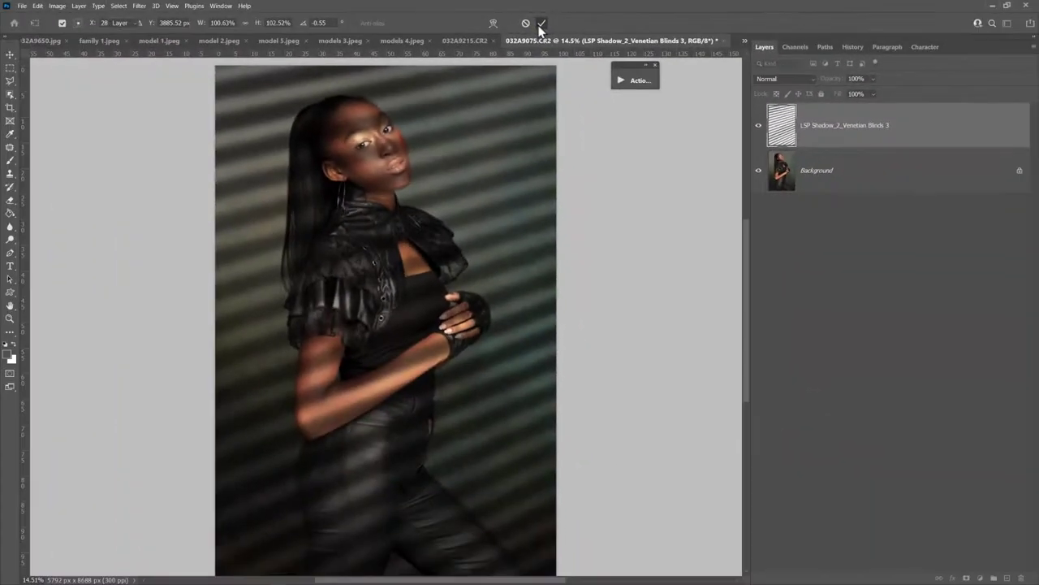
left_click(405, 78)
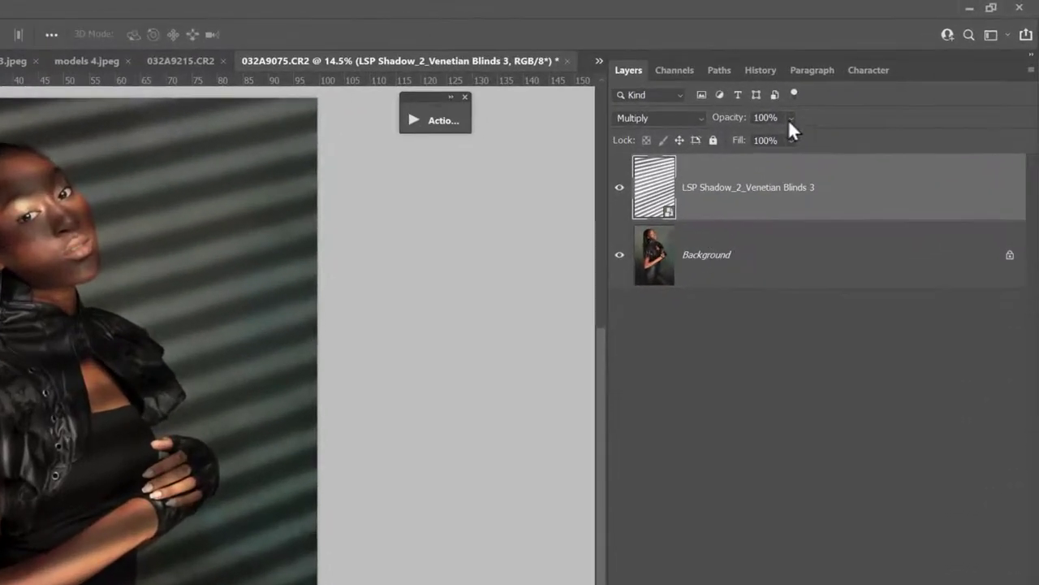
- Lower the blinds layer's opacity to 77% and add a layer mask to it
left_click(790, 118)
mouse_move(802, 140)
left_mouse_down()
mouse_move(767, 143)
mouse_move(784, 138)
left_mouse_up()
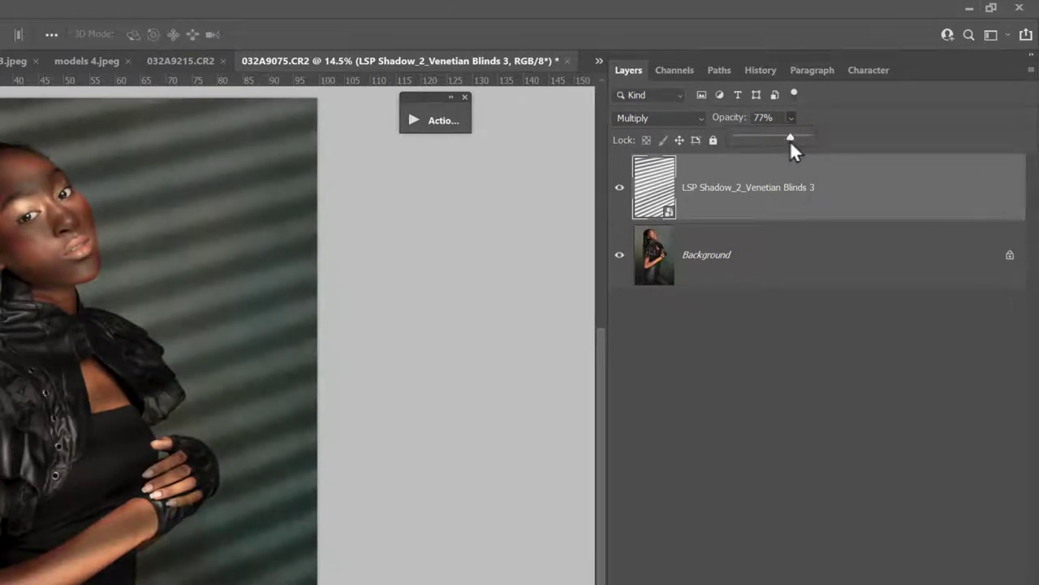
left_click(726, 216)
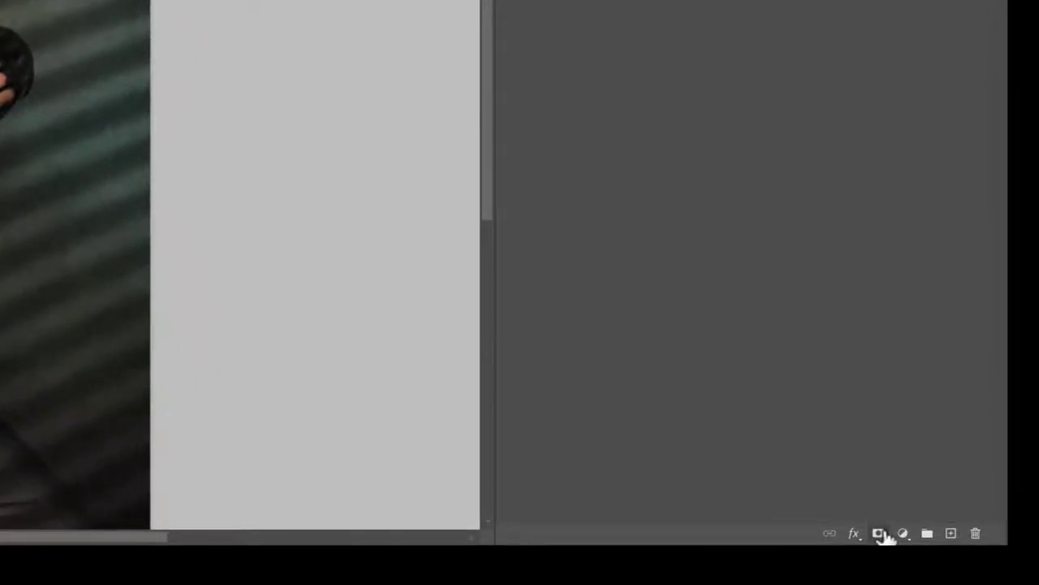
left_click(879, 534)
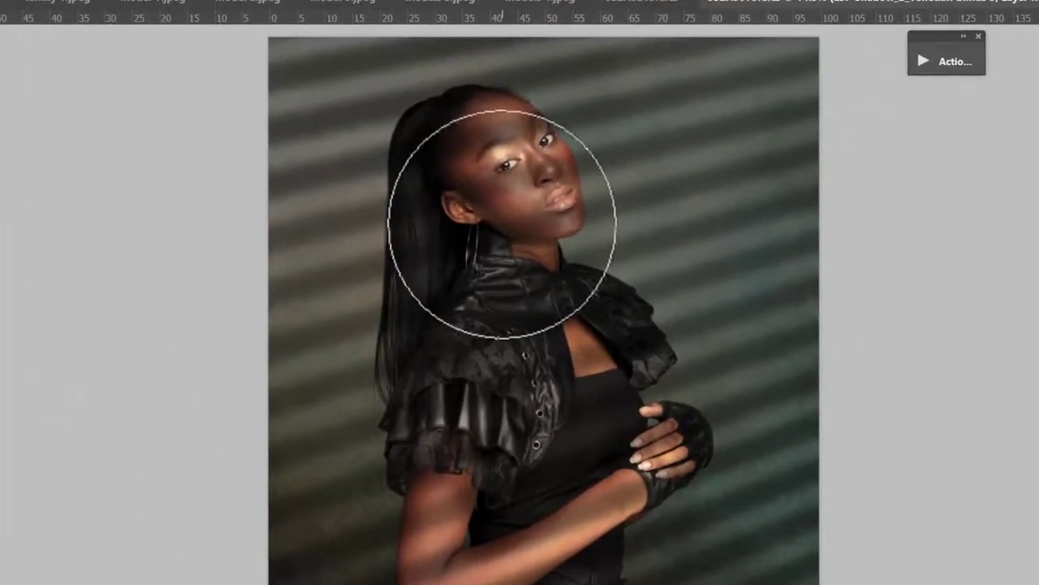
- Adjust the Brush tool's hardness and set its size to 600 px for painting on the mask
right_click(502, 223)
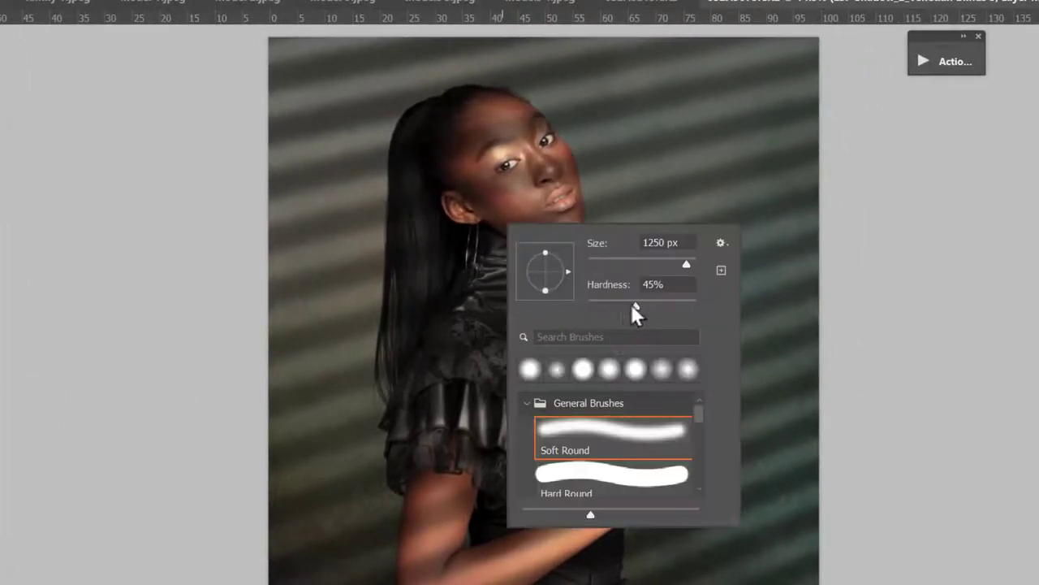
mouse_move(631, 302)
left_mouse_down()
mouse_move(589, 305)
mouse_move(646, 309)
left_mouse_up()
key("Tab")
left_click(464, 158)
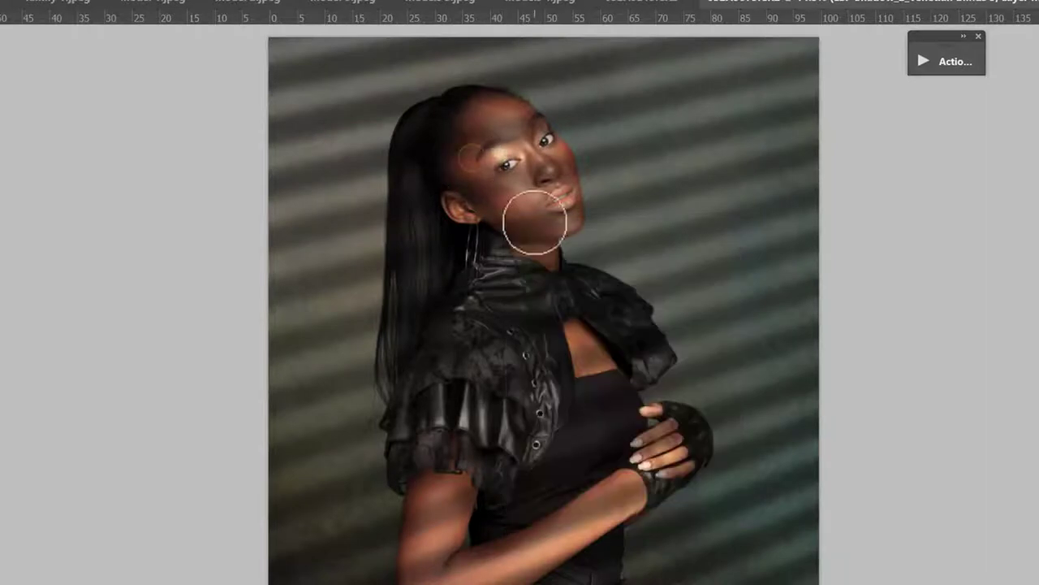
key("bracketright")
key("bracketright")
key("bracketright")
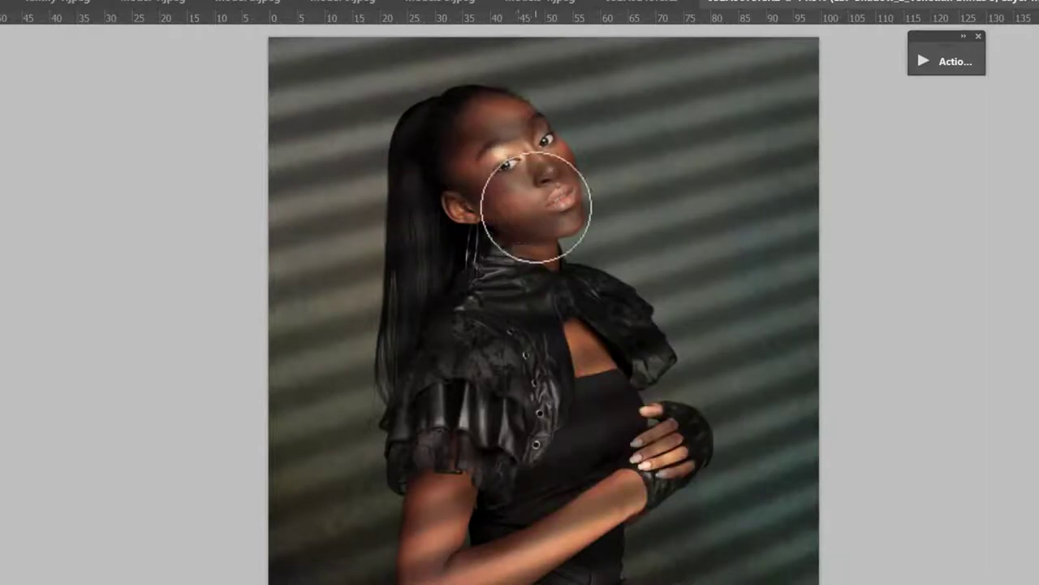
- Set the brush flow to 26% and paint black on the blinds layer's mask over the model's face and arms to remove the shadow
mouse_move(548, 166)
left_mouse_down()
mouse_move(522, 127)
mouse_move(495, 147)
left_mouse_up()
left_click(448, 26)
left_click_drag(449, 81, 443, 90)
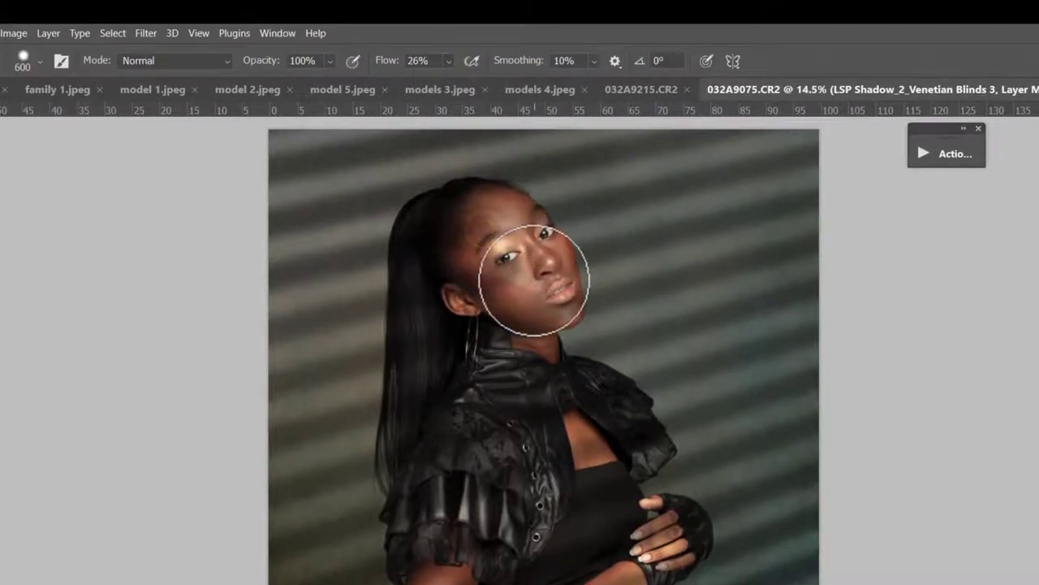
mouse_move(533, 280)
left_mouse_down()
mouse_move(520, 336)
mouse_move(568, 406)
mouse_move(626, 569)
mouse_move(610, 581)
left_mouse_up()
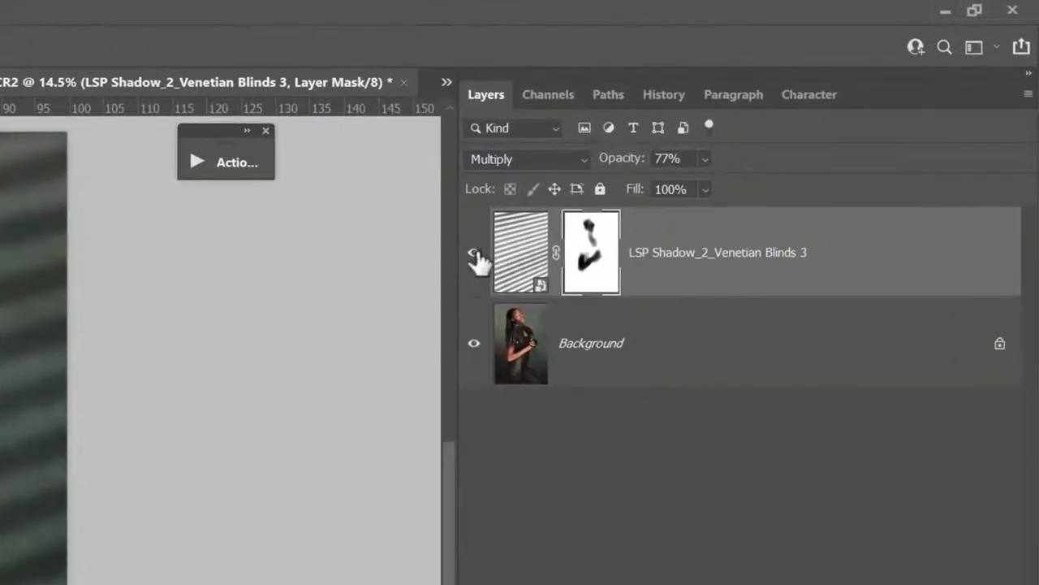
- Toggle the blinds layer's visibility off and on to compare the portrait with and without the shadow
left_click(743, 134)
left_click(475, 262)
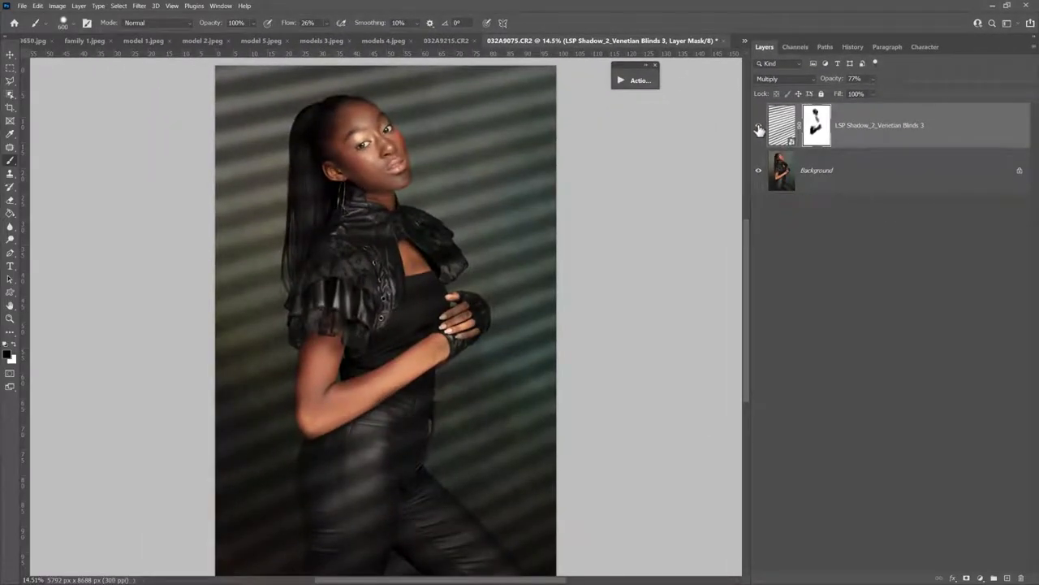
left_click(759, 128)
left_click(758, 128)
left_click(759, 128)
left_click(758, 127)
- Switch to File Explorer and bring LSP Shadow_1_Folliage 3.jpg from the overlay pack into the portrait document
key("alt+Tab")
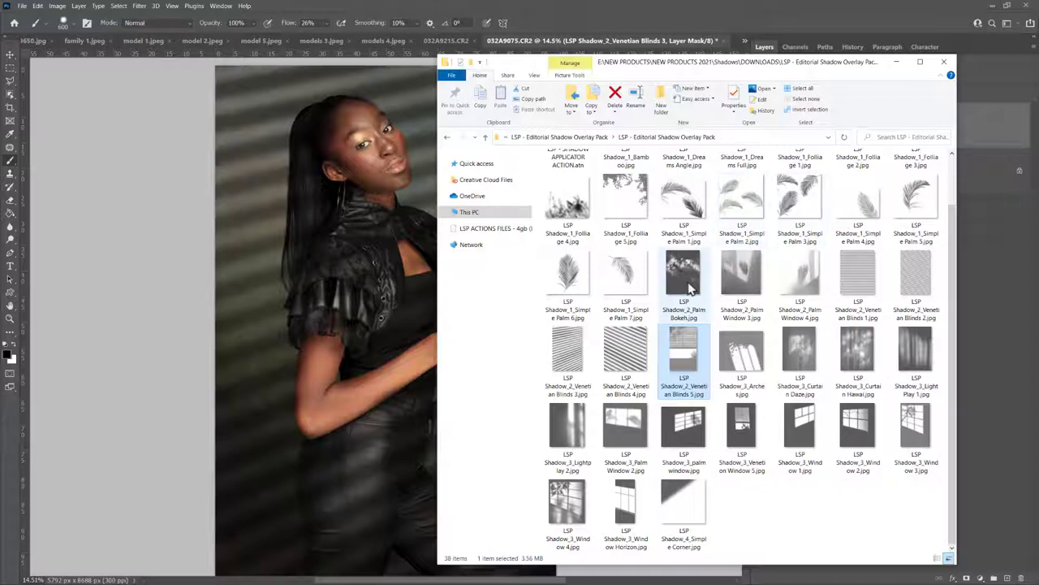
scroll(745, 259, "up", 1)
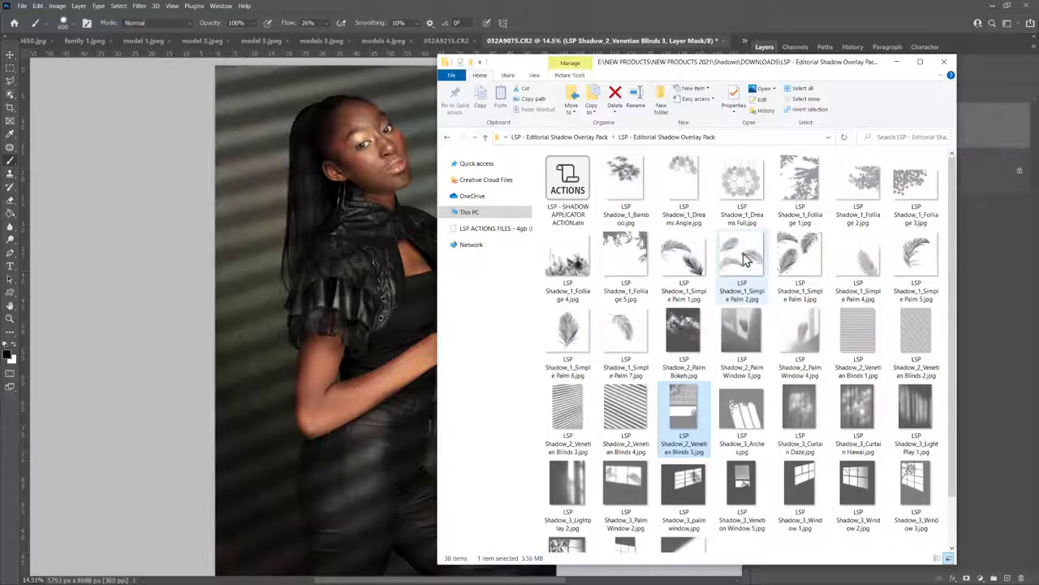
left_click(914, 188)
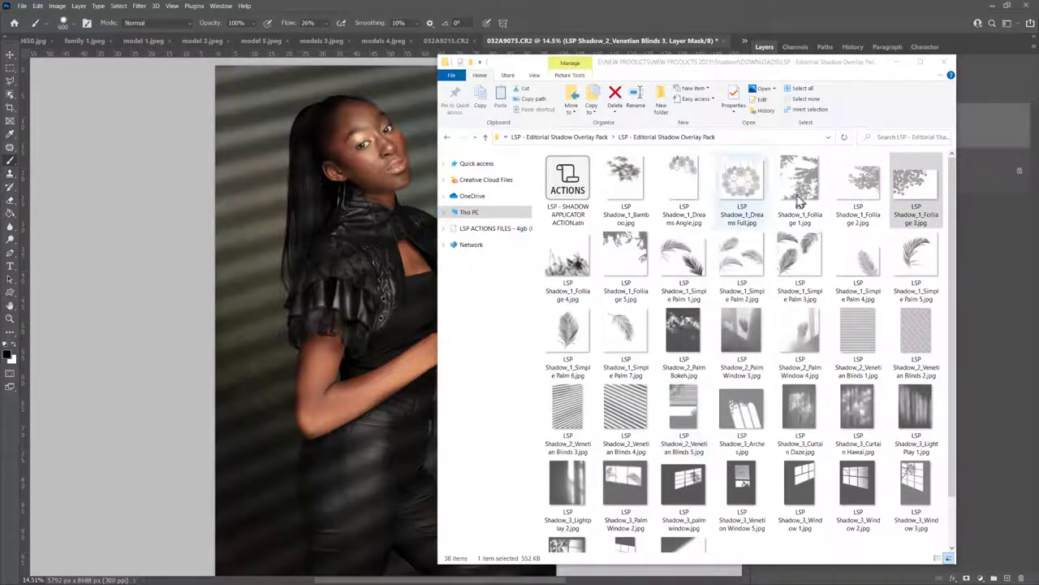
left_click_drag(907, 188, 437, 217)
left_click_drag(396, 201, 395, 203)
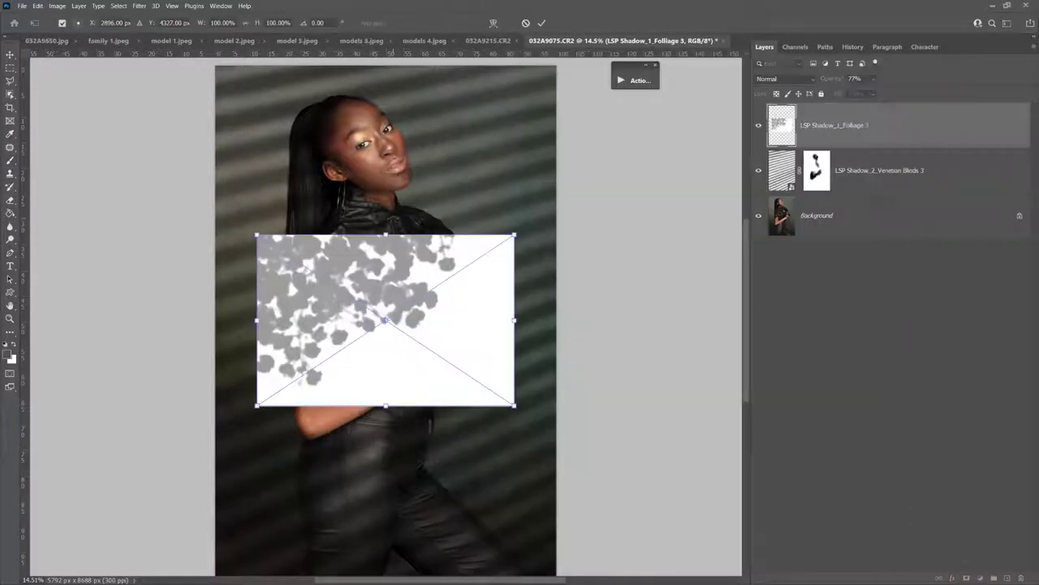
- Blend the foliage shadow with Multiply, scale it to about 167% wide and 231% high, rotate it -5.55°, and position it over the upper portrait
left_click_drag(397, 265, 352, 104)
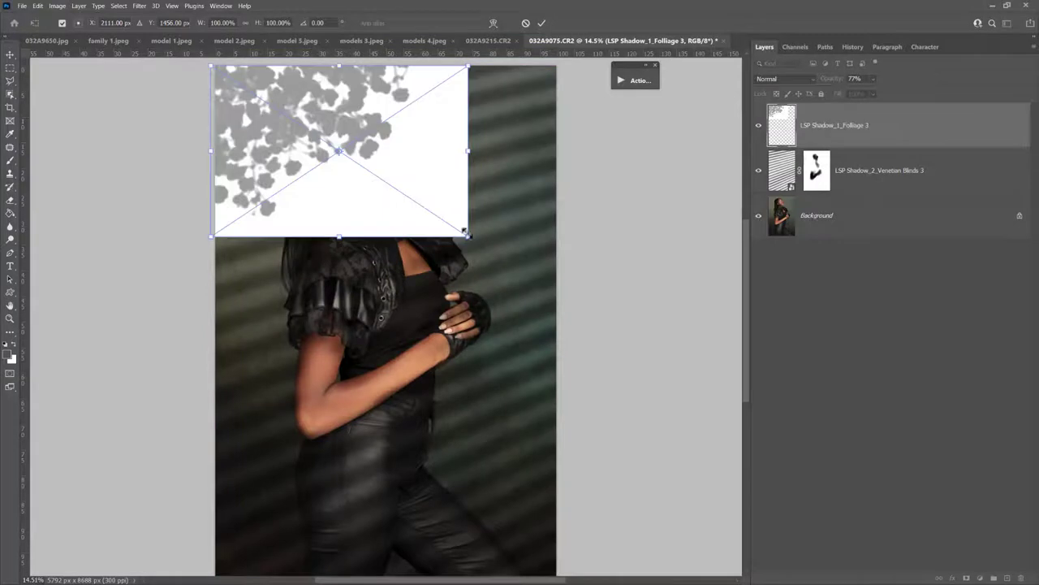
left_click_drag(467, 236, 556, 355)
left_click(785, 80)
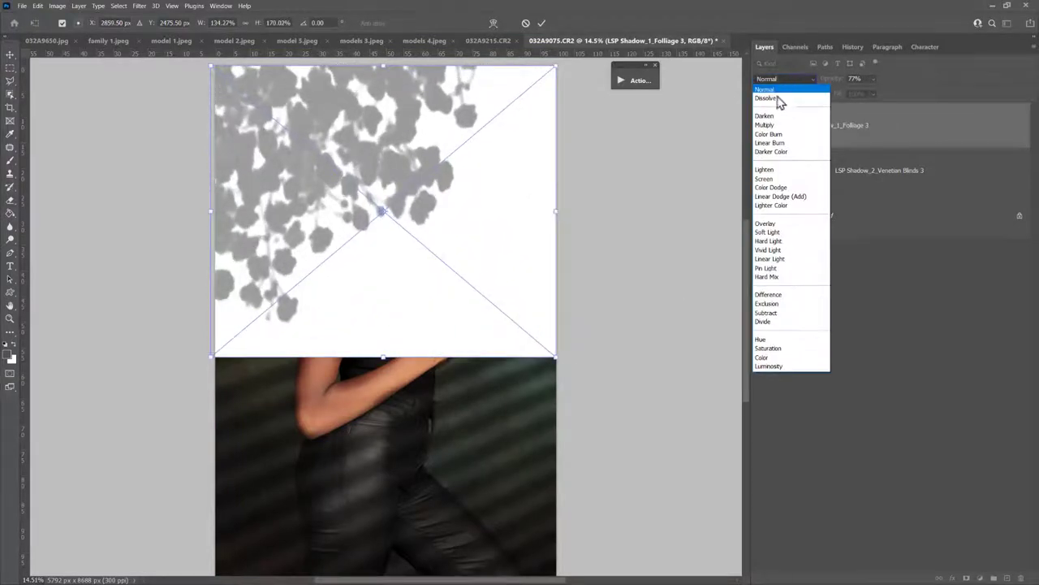
left_click(773, 125)
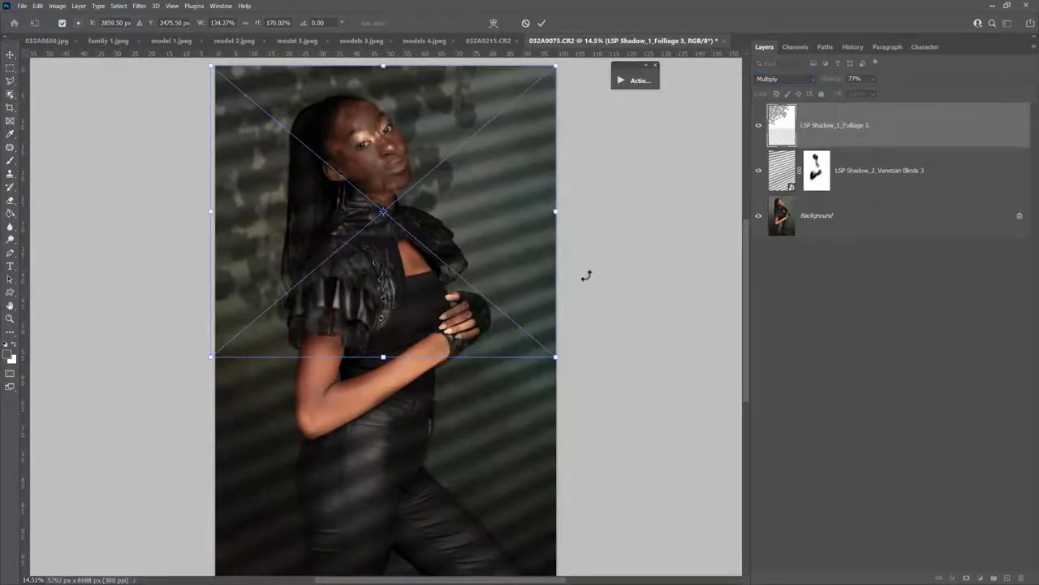
left_click_drag(586, 275, 492, 320)
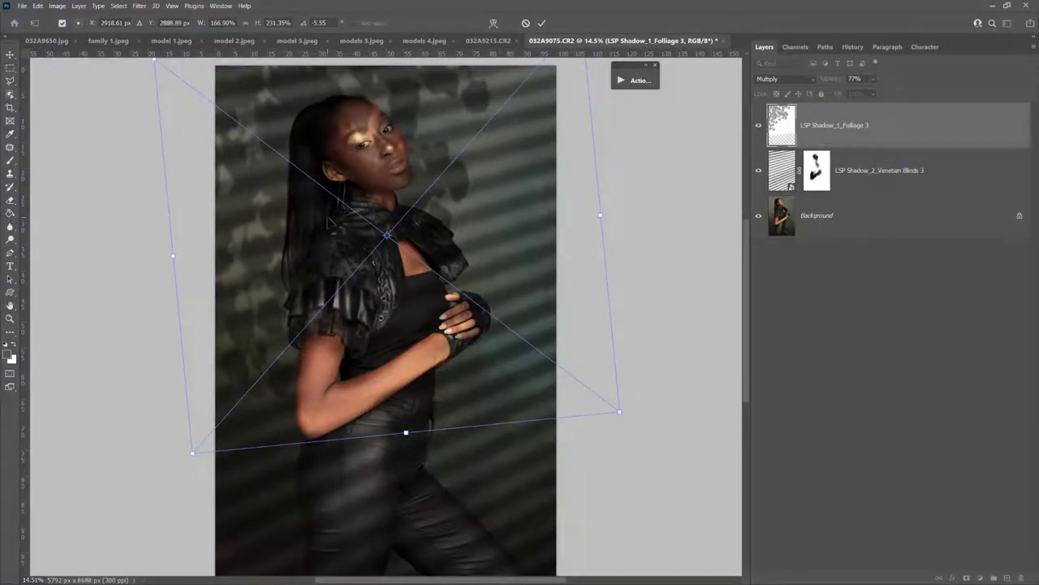
key("Return")
key("b")
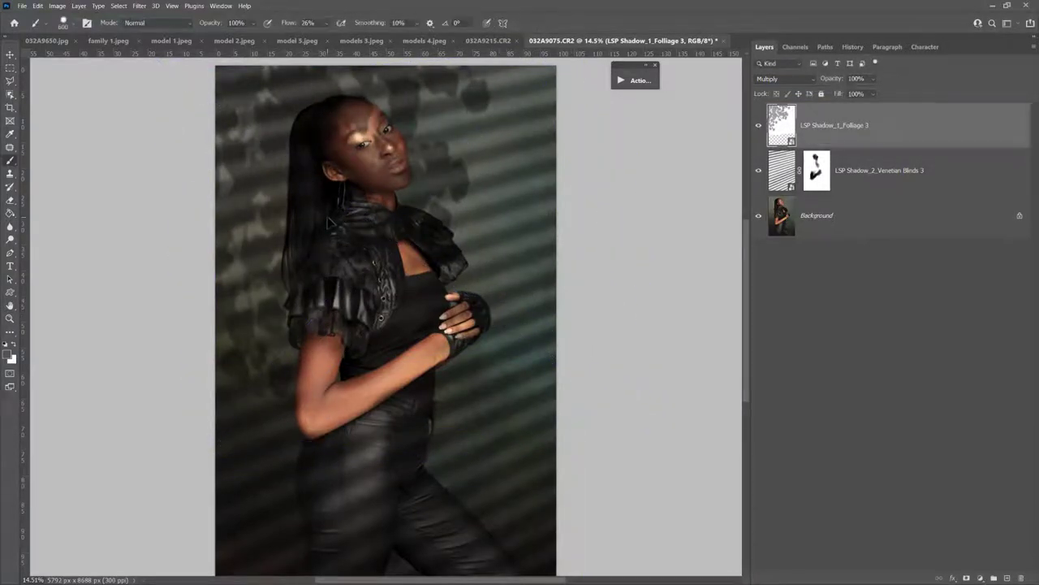
- Soften the foliage shadow layer with a Gaussian Blur filter, adjusting the radius against the portrait preview
left_click(139, 6)
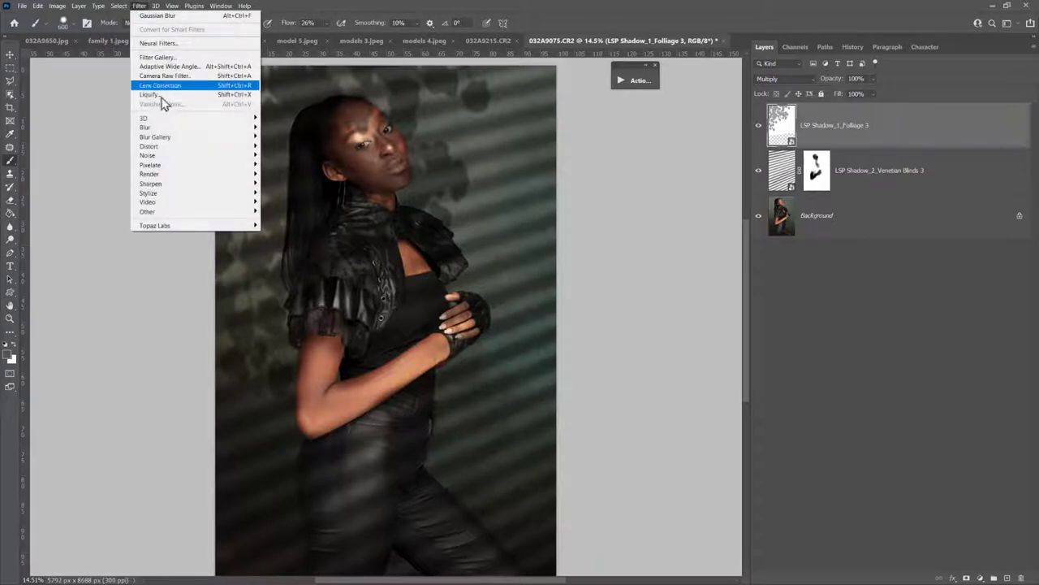
mouse_move(166, 128)
left_click(286, 164)
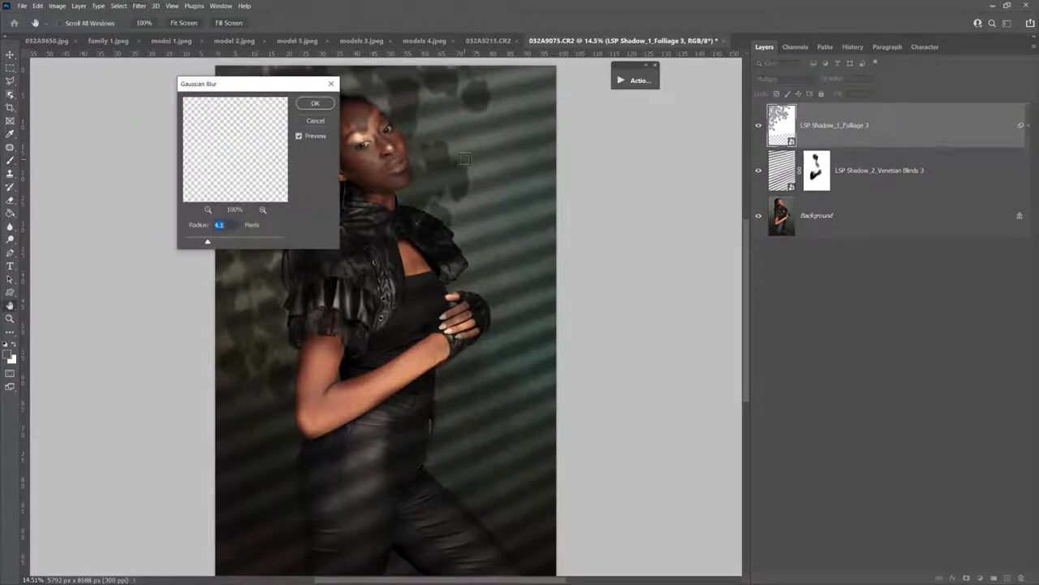
left_click_drag(284, 87, 592, 83)
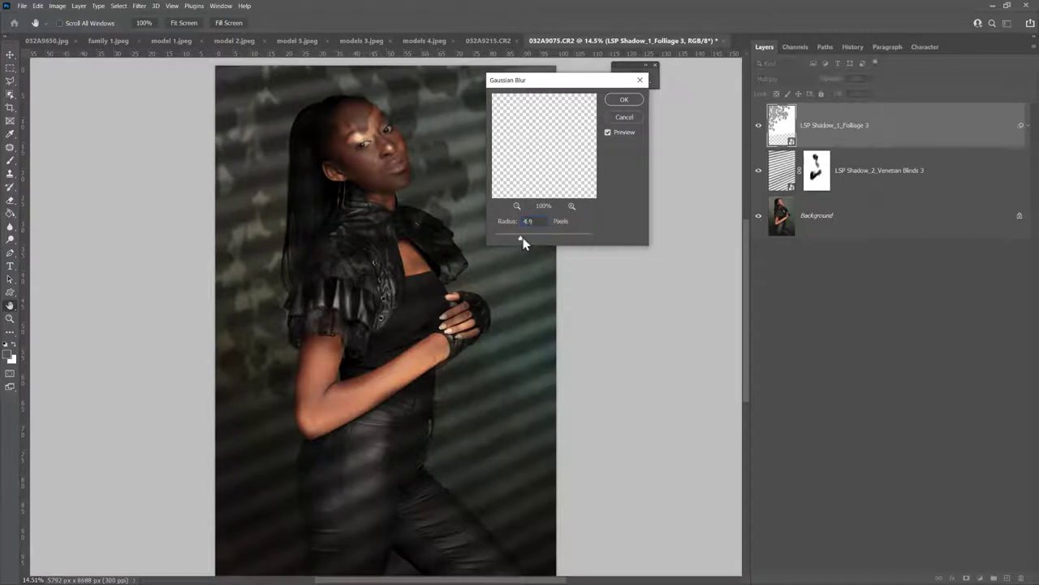
left_click_drag(534, 238, 531, 238)
left_click(622, 100)
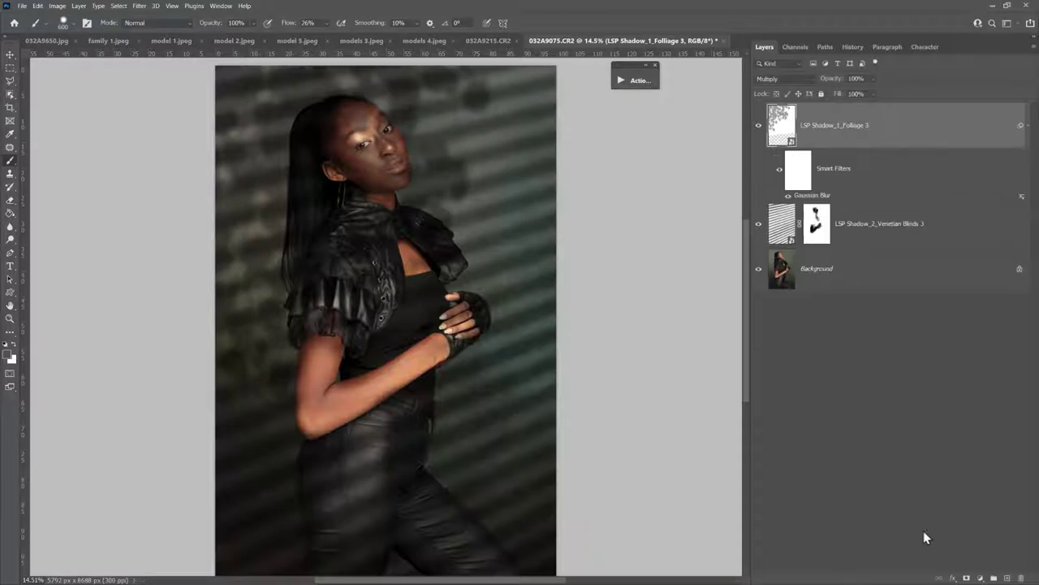
- Add a layer mask to the foliage layer and paint black over the model's face, chest and arms to remove the shadow
left_click(967, 578)
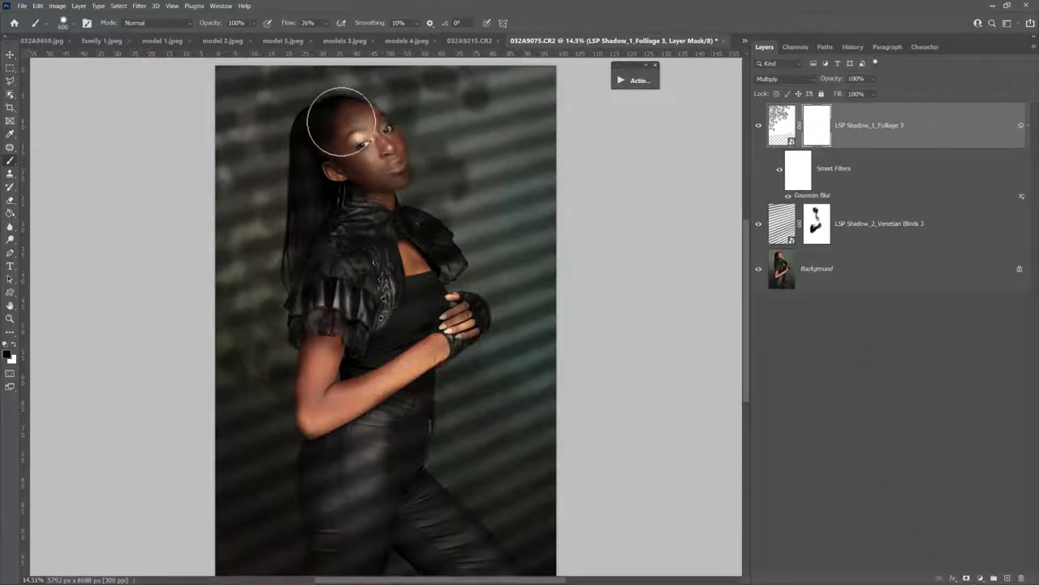
mouse_move(361, 144)
left_mouse_down()
mouse_move(373, 139)
mouse_move(371, 190)
left_mouse_up()
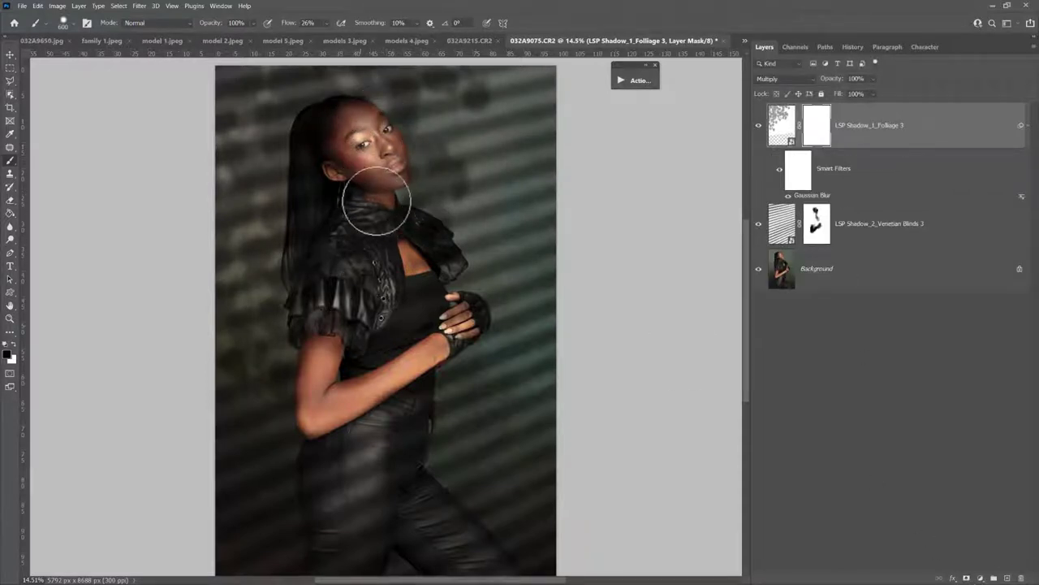
mouse_move(433, 274)
left_mouse_down()
mouse_move(384, 182)
mouse_move(397, 143)
mouse_move(367, 124)
mouse_move(329, 134)
mouse_move(360, 144)
mouse_move(312, 189)
mouse_move(314, 228)
mouse_move(322, 133)
mouse_move(306, 180)
mouse_move(316, 240)
mouse_move(325, 123)
mouse_move(307, 269)
mouse_move(355, 417)
mouse_move(338, 355)
mouse_move(315, 415)
mouse_move(385, 368)
mouse_move(363, 392)
mouse_move(229, 432)
mouse_move(363, 386)
mouse_move(251, 417)
left_mouse_up()
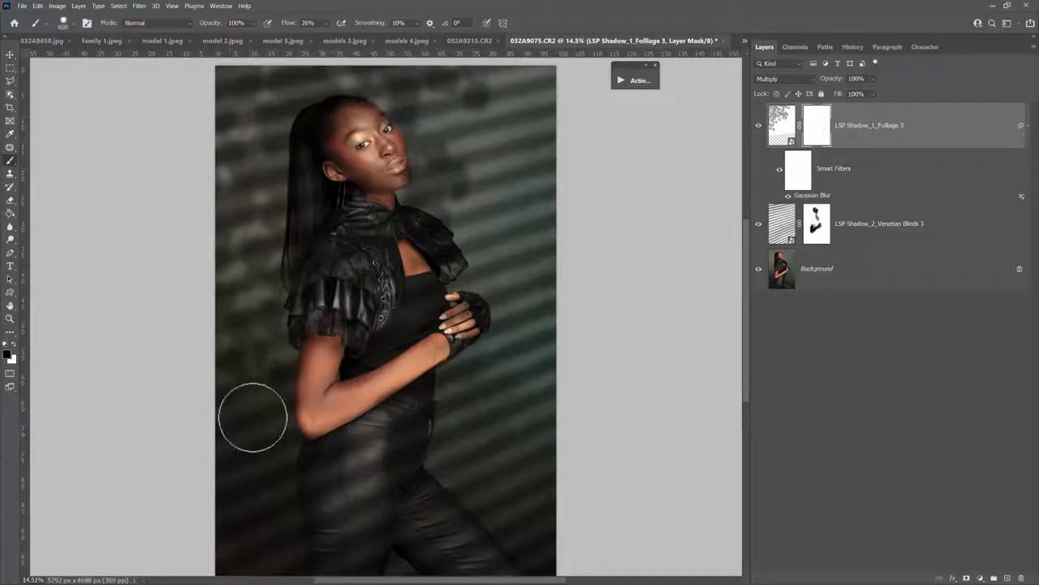
- Paint black on the Venetian blinds layer's mask around the model's forearm and face to clear the remaining shadow
left_click(816, 223)
mouse_move(454, 357)
left_mouse_down()
mouse_move(341, 419)
mouse_move(302, 402)
mouse_move(392, 406)
mouse_move(385, 420)
mouse_move(431, 321)
mouse_move(430, 358)
left_mouse_up()
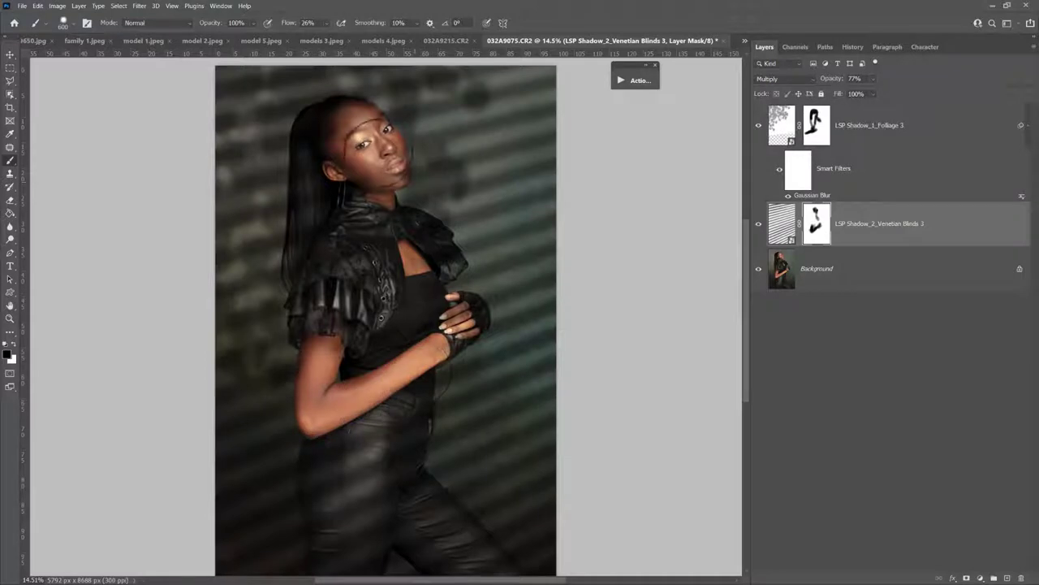
left_click_drag(374, 154, 371, 145)
- Toggle the foliage and Venetian blinds layers off and on to compare the portrait with and without each shadow
left_click(759, 125)
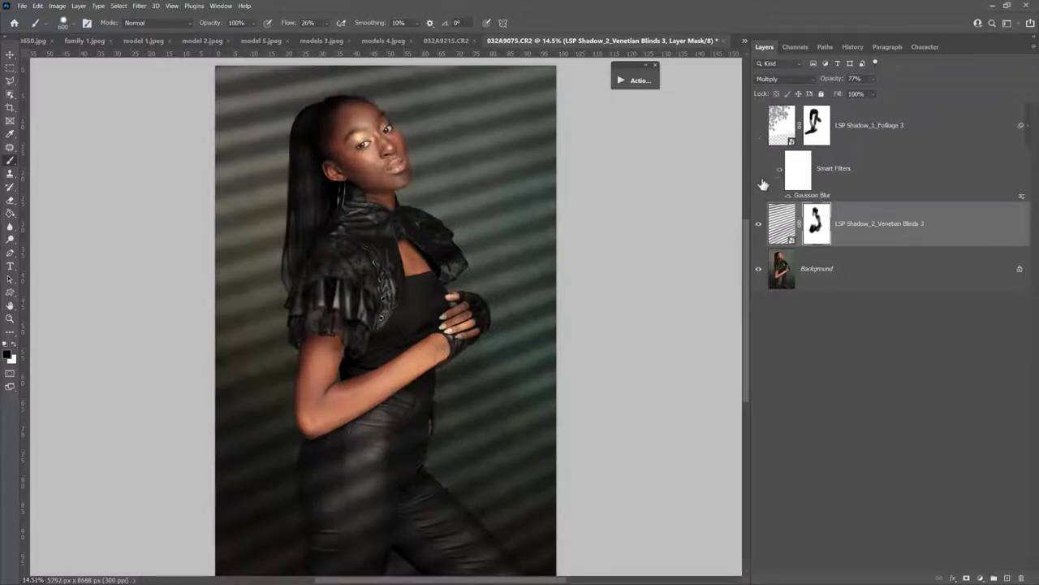
left_click(758, 226)
left_click(758, 224)
left_click(760, 126)
- Delete the foliage and Venetian blinds shadow layers, leaving only the background portrait
left_click(920, 130, "shift")
left_click_drag(923, 132, 991, 506)
left_click_drag(1020, 577, 1020, 577)
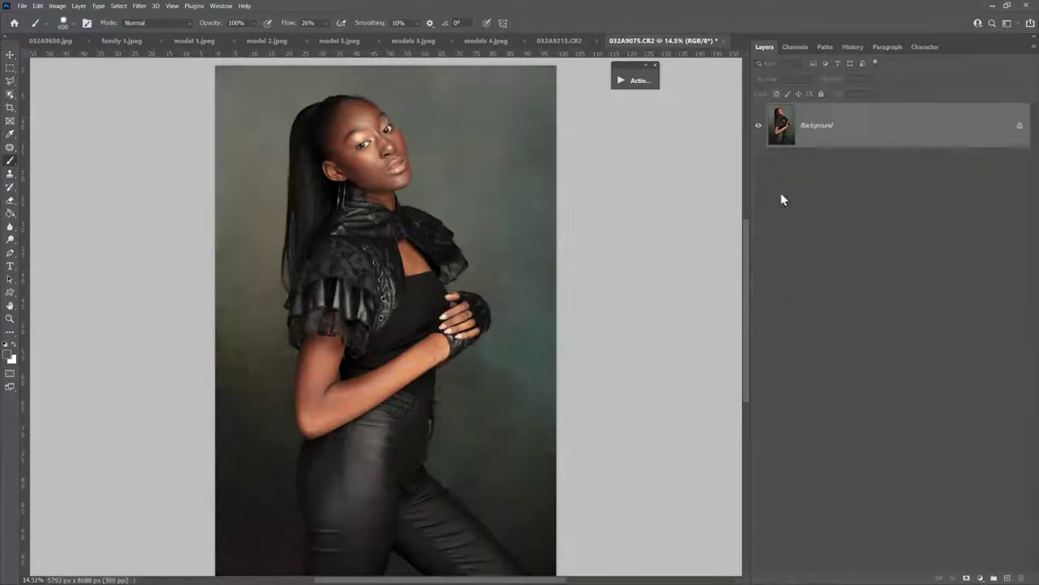
- Run the shadow applicator's "Play First: Choose shadow" action and place LSP Shadow_3_Arches.jpg from the Editorial Shadow Overlay Pack
left_click(622, 80)
left_click_drag(581, 77, 685, 73)
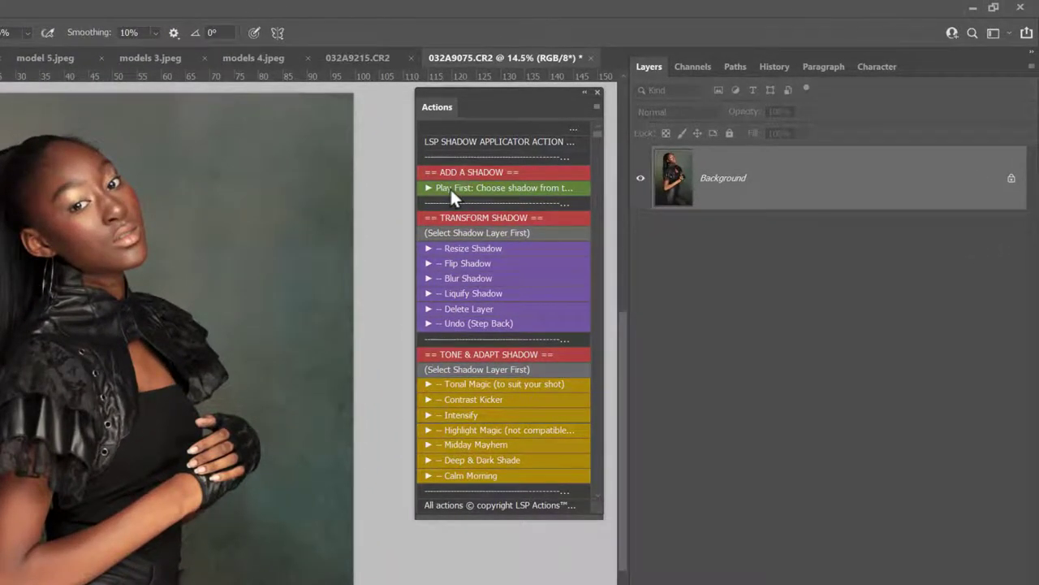
left_click(451, 193)
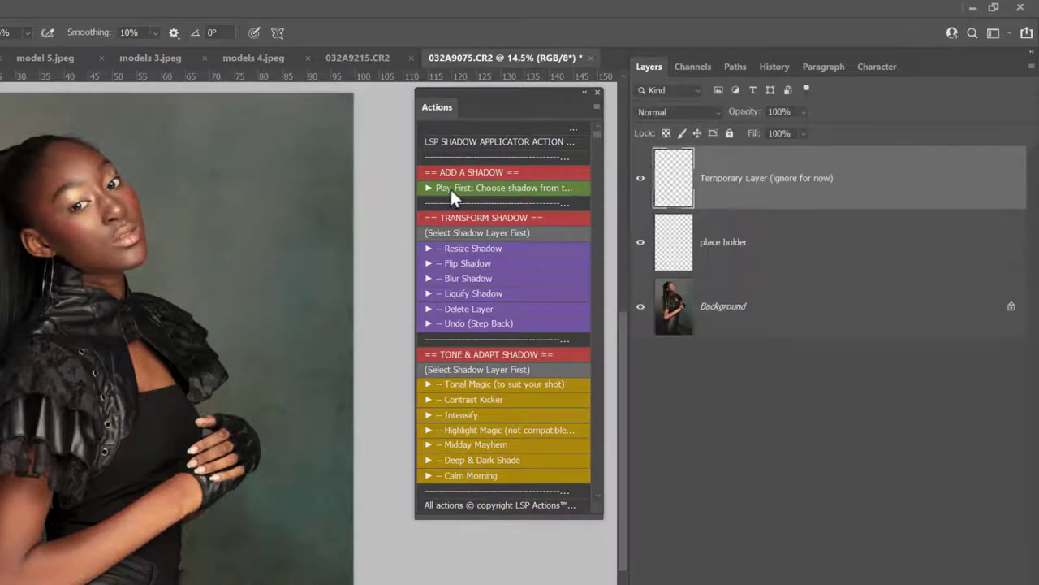
left_click_drag(503, 72, 451, 75)
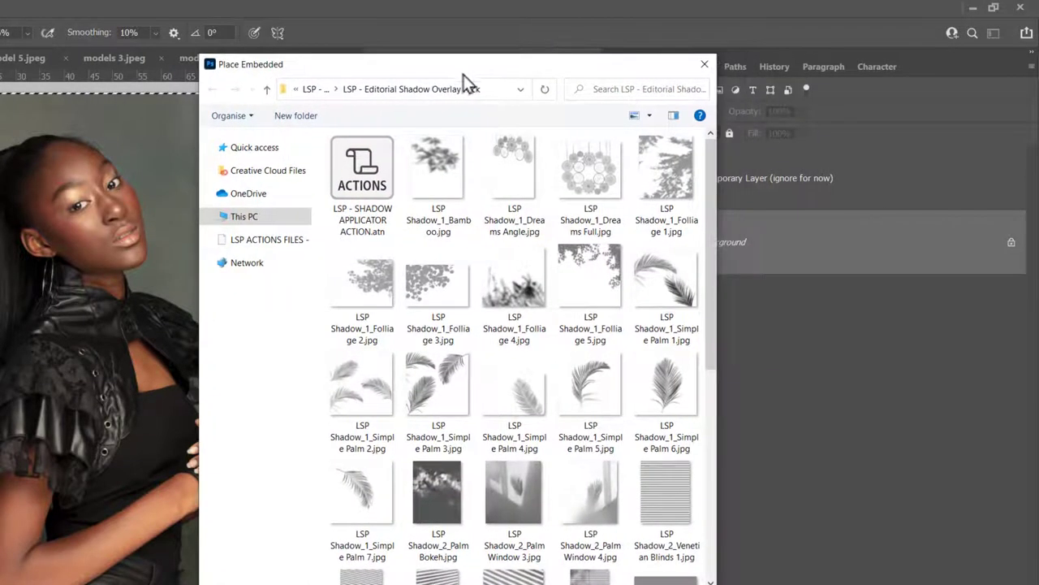
scroll(596, 382, "down", 3)
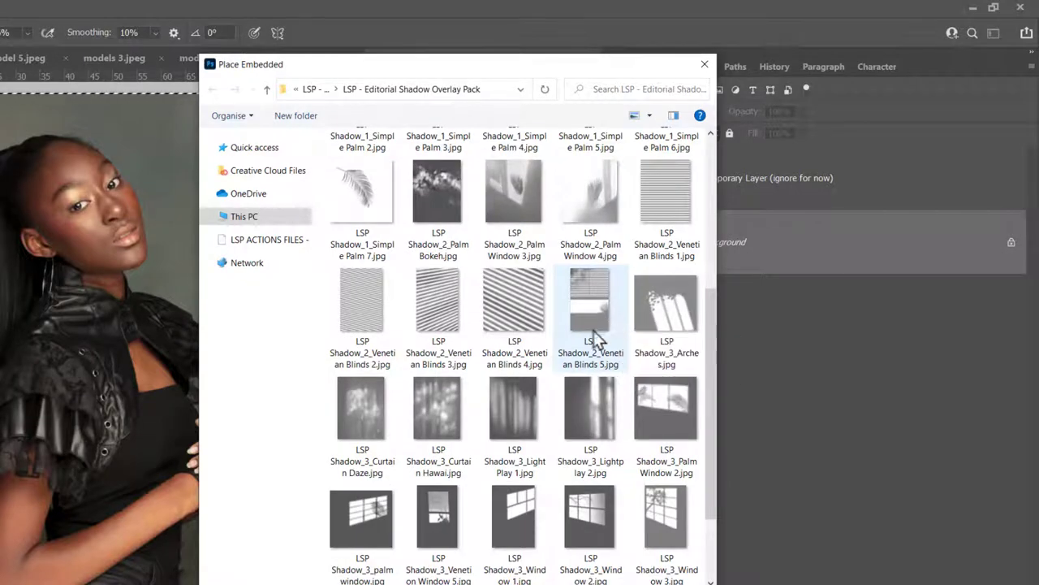
left_click(653, 329)
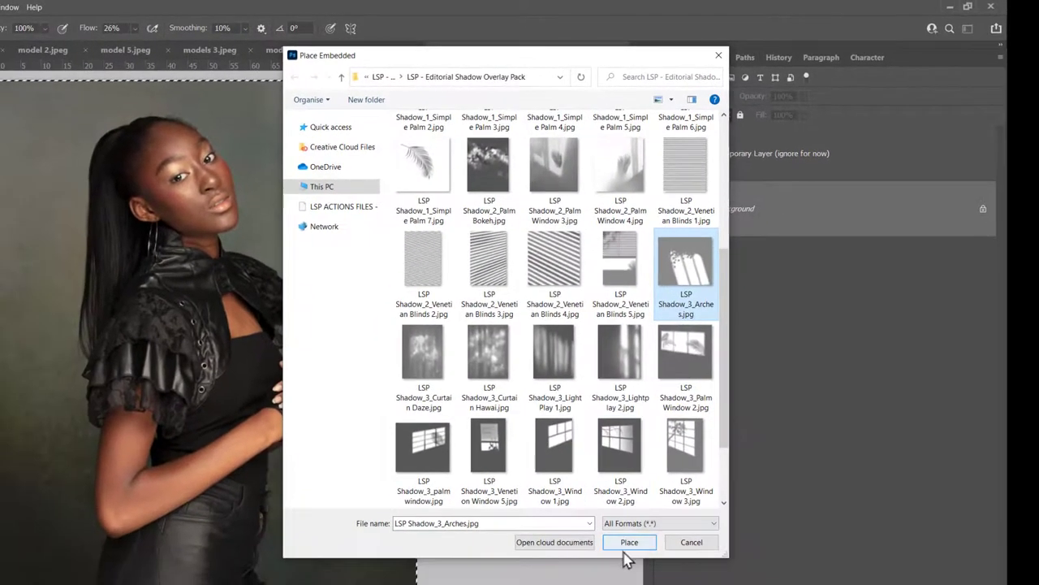
left_click(630, 542)
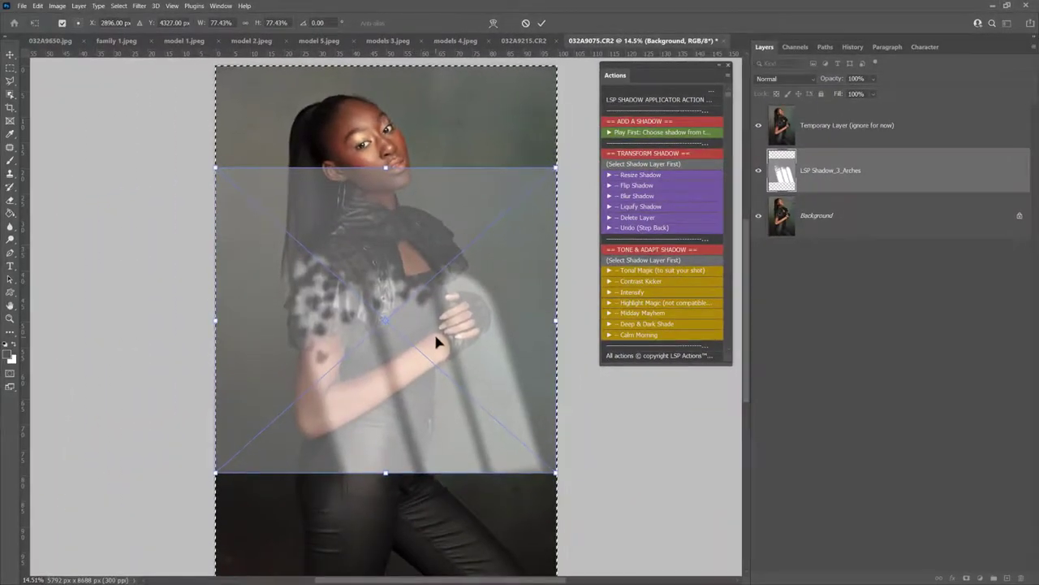
- Scale the arches shadow to about 139% wide and 204% high, rotate it -0.33°, position it over the portrait, and commit the transform
left_click_drag(436, 342, 371, 235)
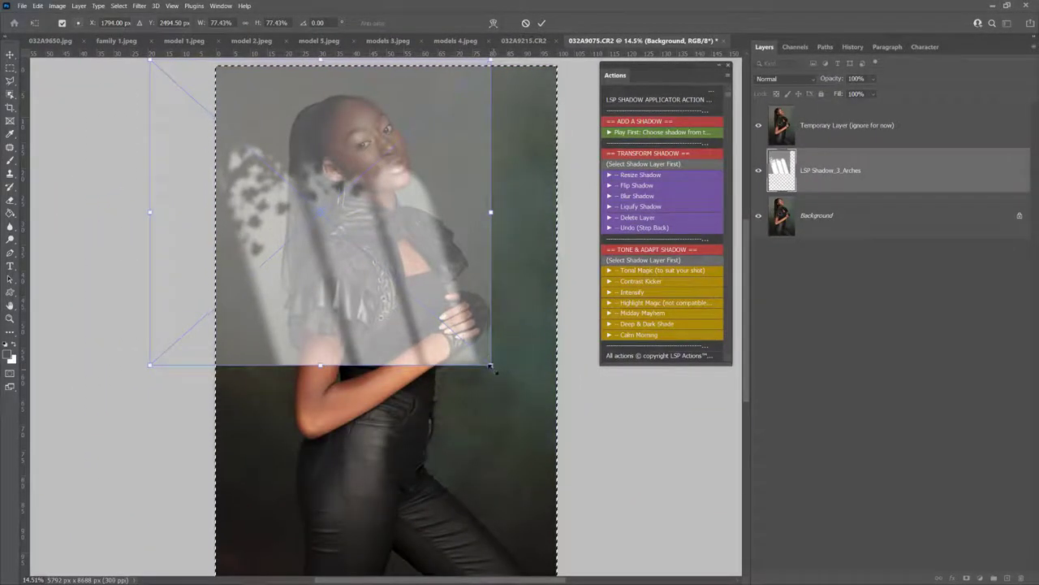
left_click_drag(490, 365, 625, 566)
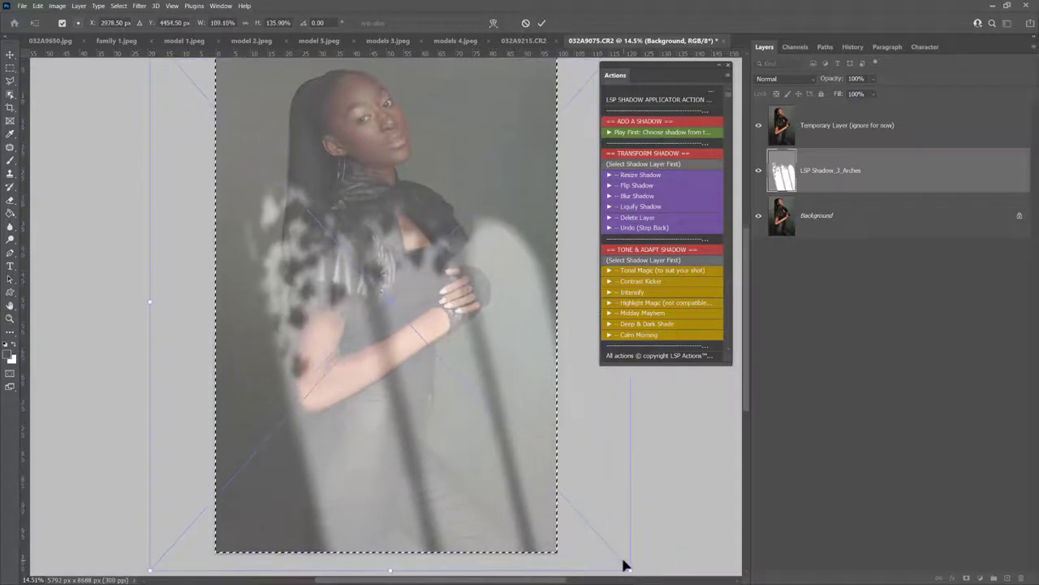
key("ctrl+0")
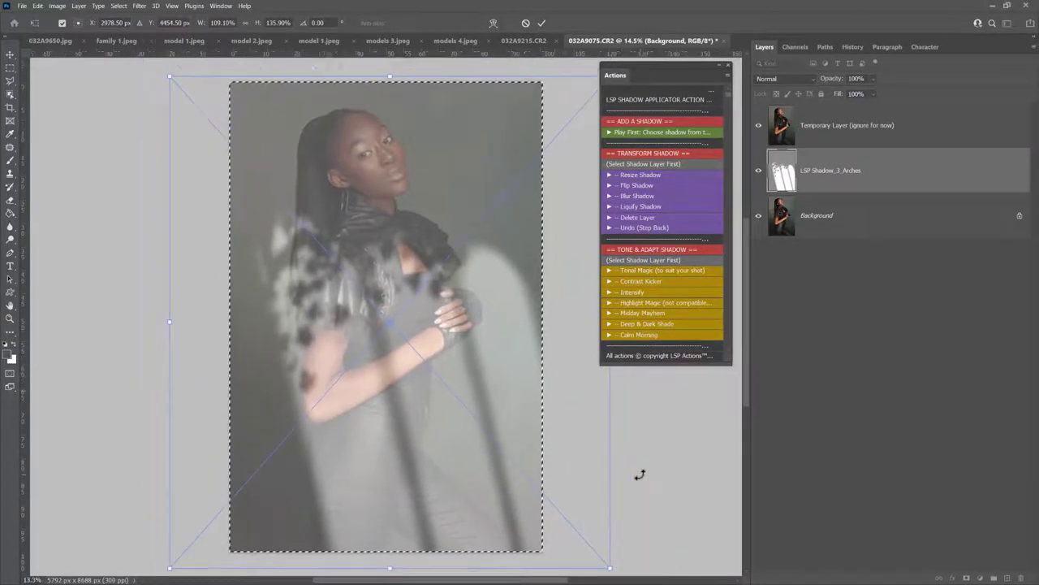
left_click_drag(378, 327, 260, 140)
left_click_drag(504, 392, 471, 354)
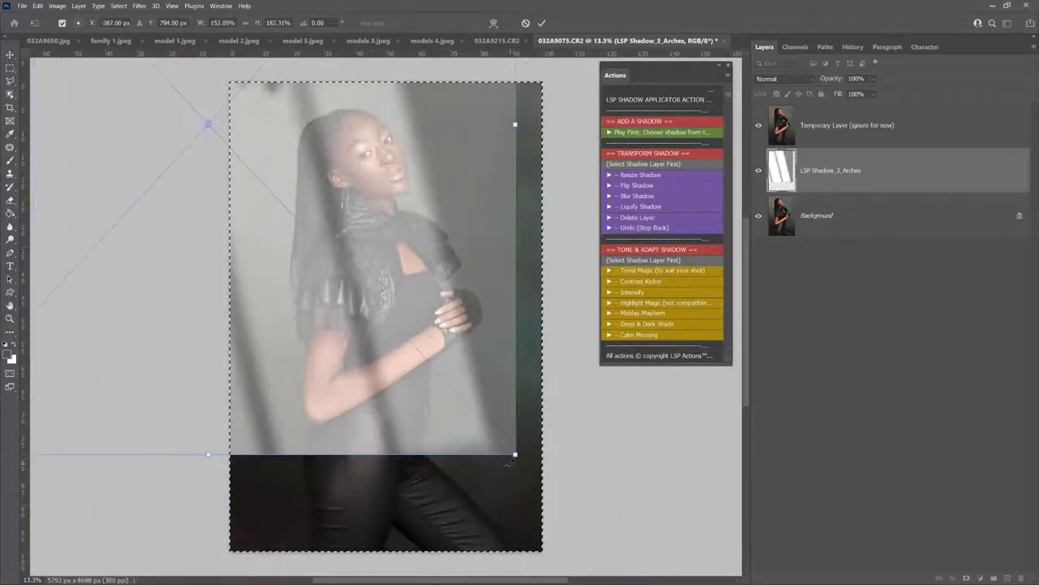
left_click_drag(508, 464, 493, 413)
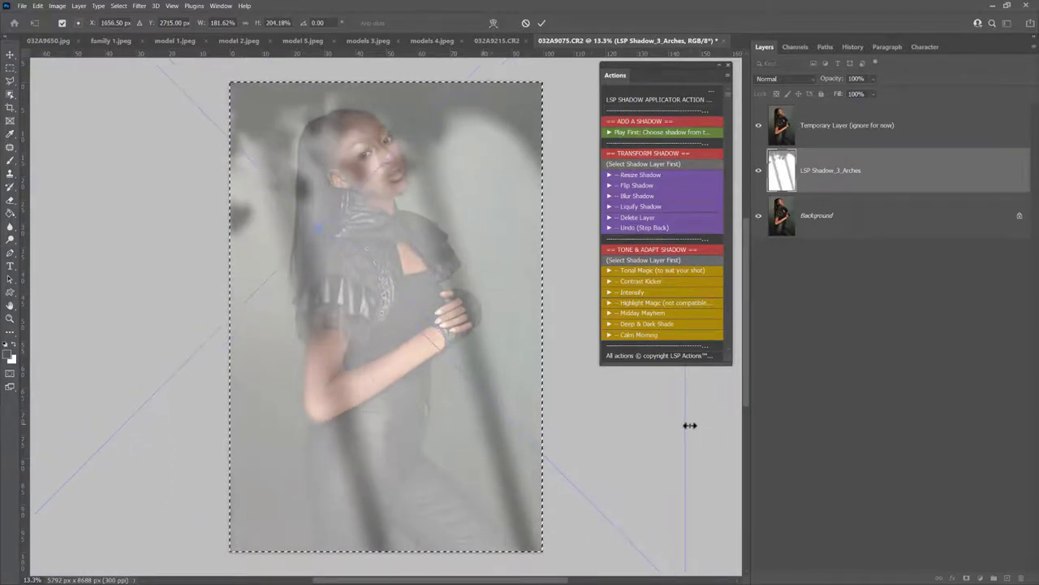
left_click_drag(687, 424, 538, 431)
mouse_move(669, 431)
left_mouse_down()
mouse_move(669, 487)
mouse_move(658, 387)
mouse_move(658, 427)
left_mouse_up()
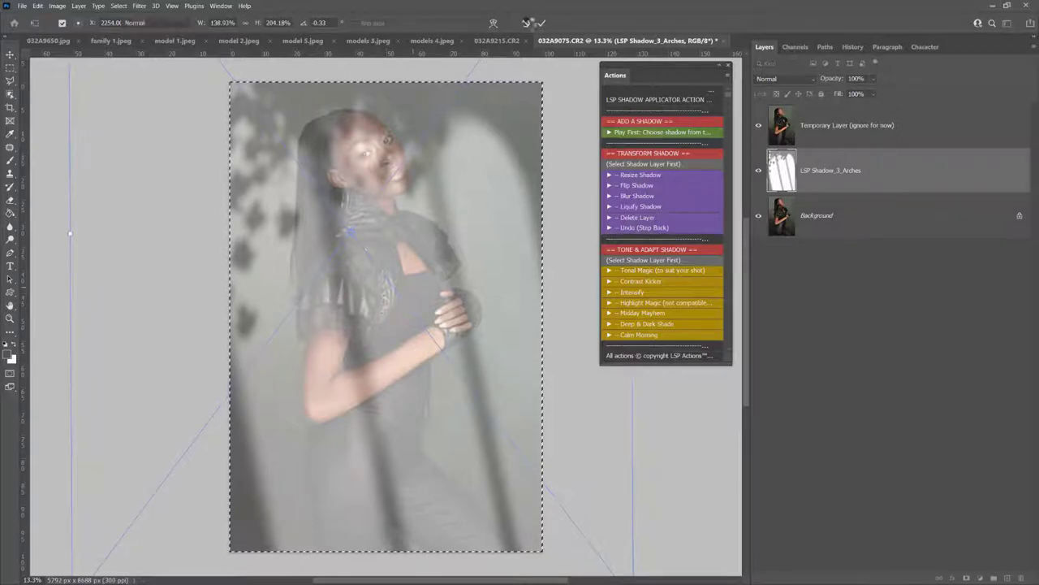
left_click(541, 23)
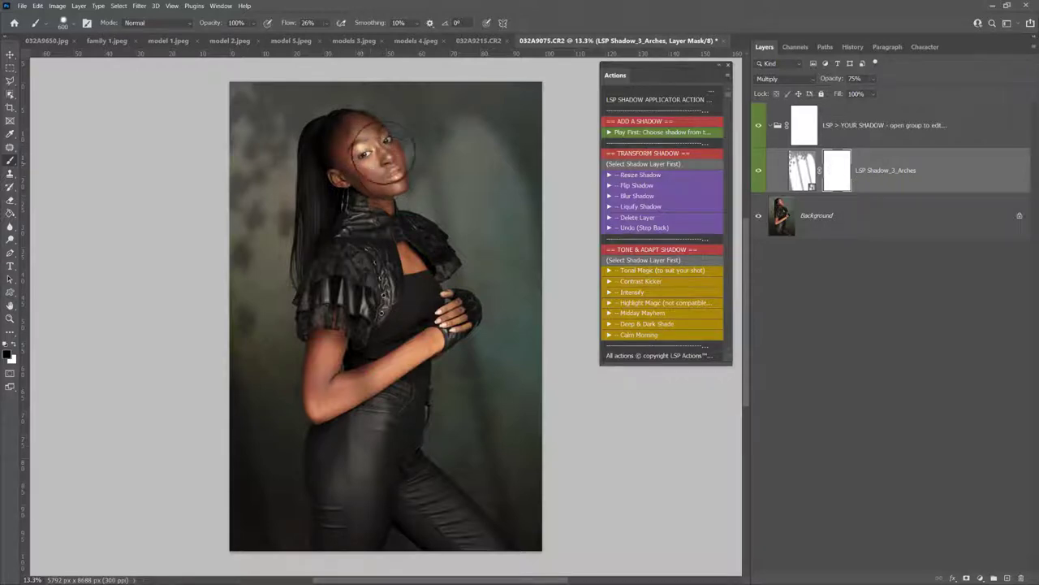
- Paint black on the arches layer's mask over the model's face, torso and arms to remove the shadow there
mouse_move(381, 155)
left_mouse_down()
mouse_move(333, 134)
mouse_move(377, 142)
mouse_move(381, 190)
left_mouse_up()
mouse_move(386, 333)
left_mouse_down()
mouse_move(357, 374)
mouse_move(333, 382)
mouse_move(376, 383)
left_mouse_up()
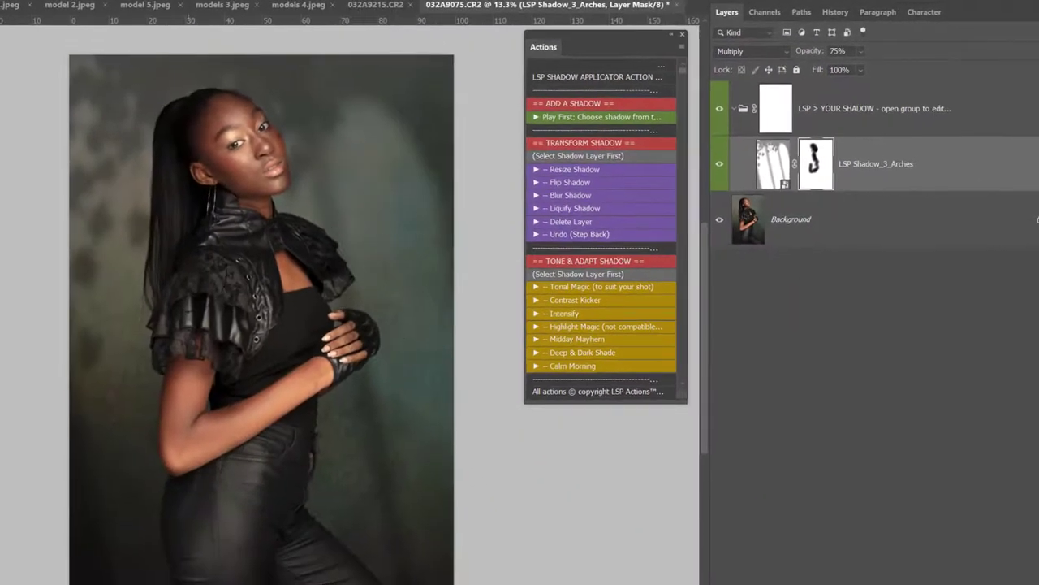
mouse_move(292, 163)
left_mouse_down()
mouse_move(325, 232)
mouse_move(360, 236)
mouse_move(377, 274)
left_mouse_up()
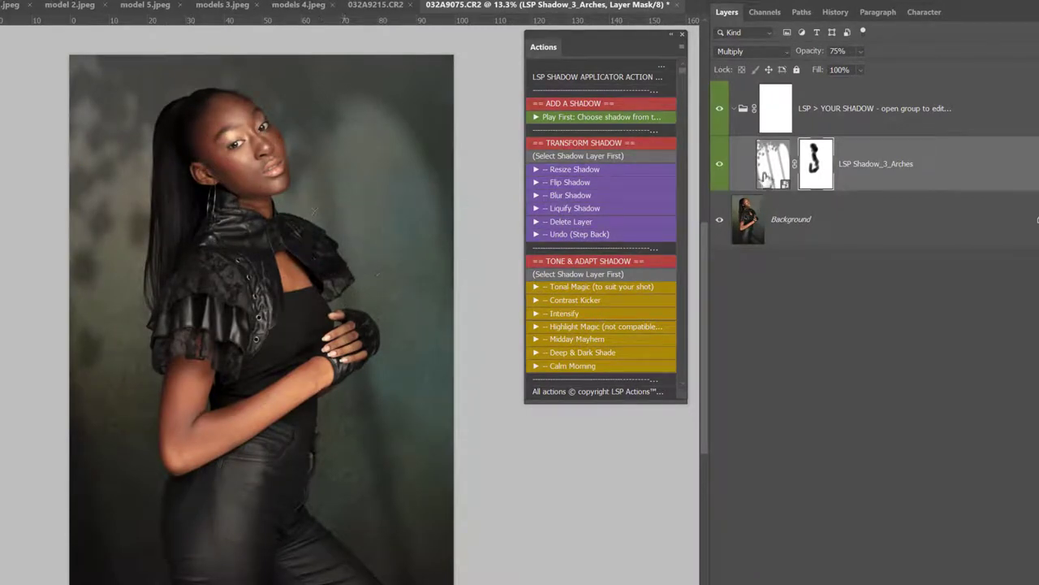
- Run the Flip Shadow action repeatedly on the arches shadow to try its mirrored orientation and flip it back
left_click(774, 164)
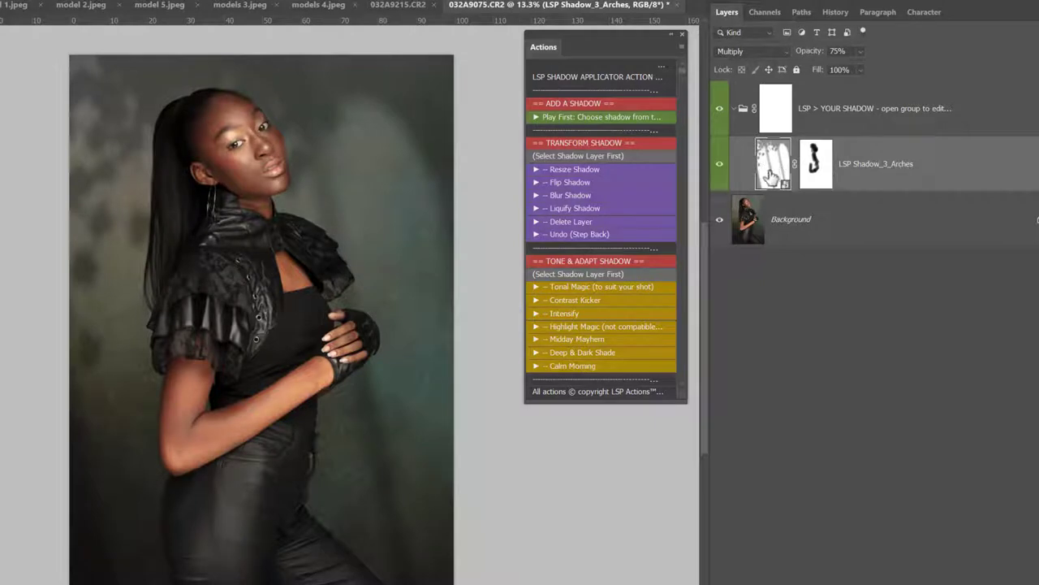
left_click(563, 183)
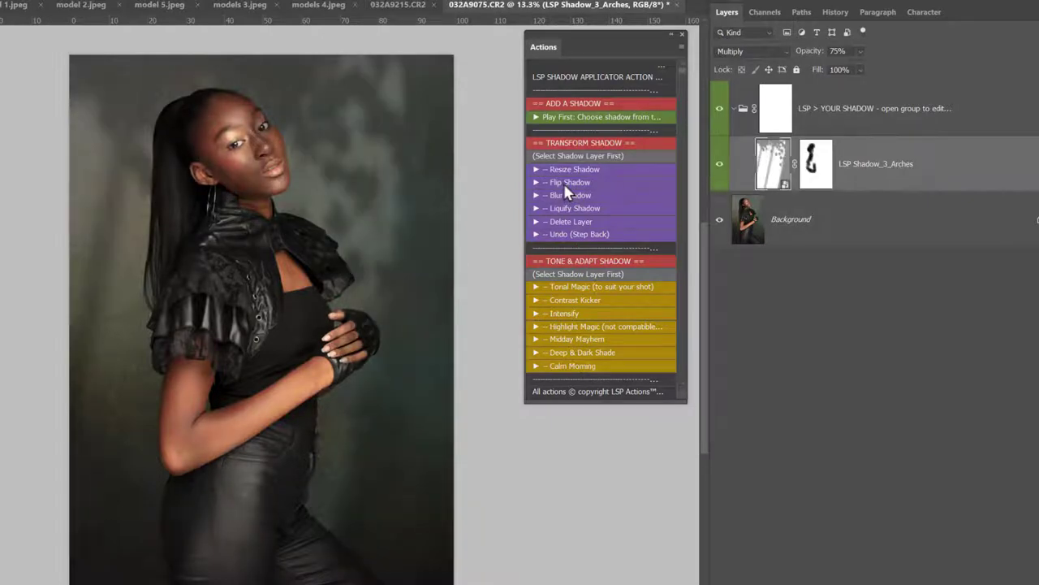
left_click(564, 183)
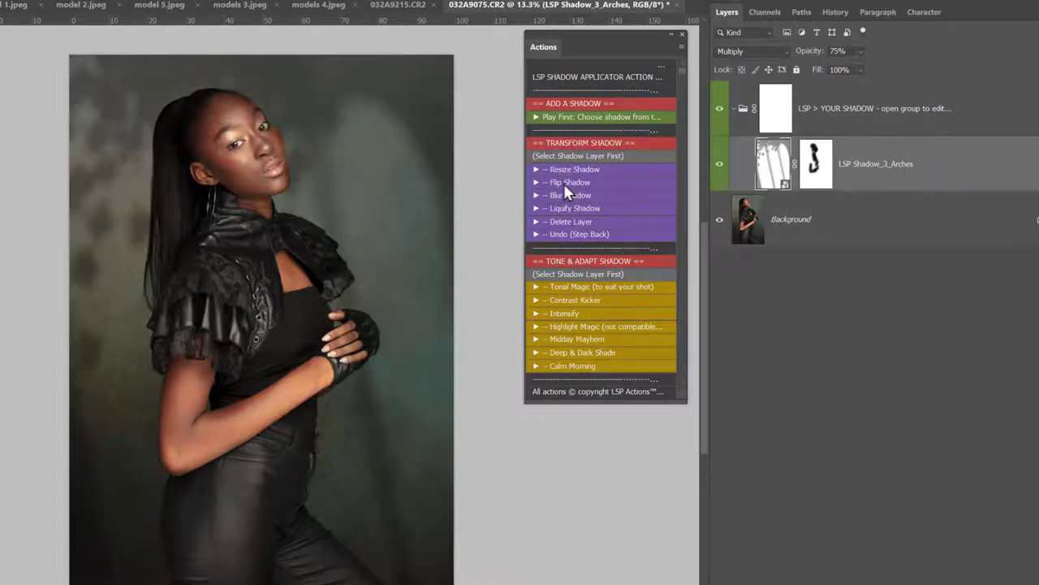
left_click(564, 183)
left_click(564, 183)
- Run the Blur Shadow action on the arches shadow, reopen its Gaussian Blur, try a lower radius and cancel
left_click(568, 197)
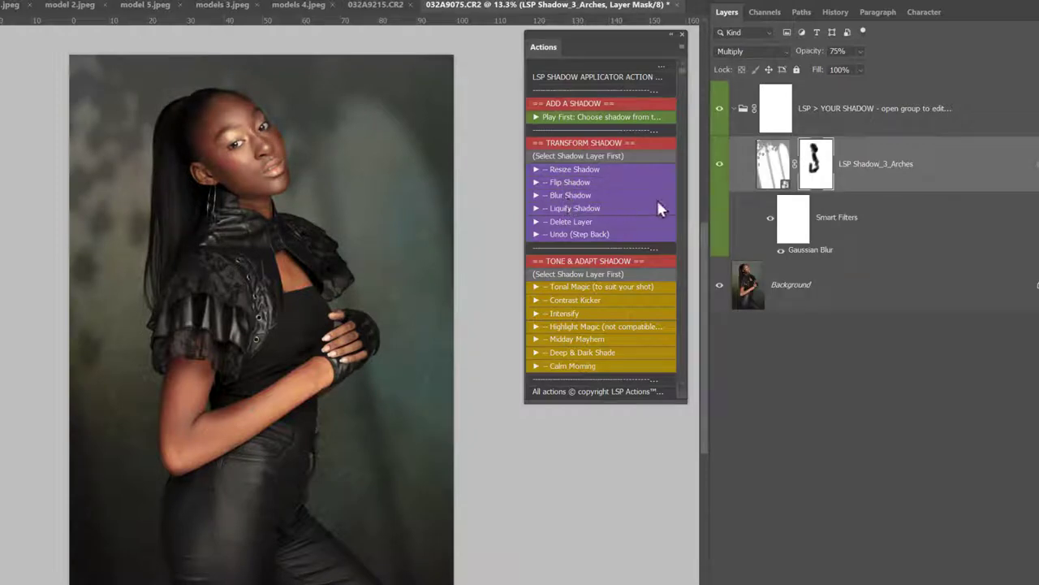
double_click(806, 254)
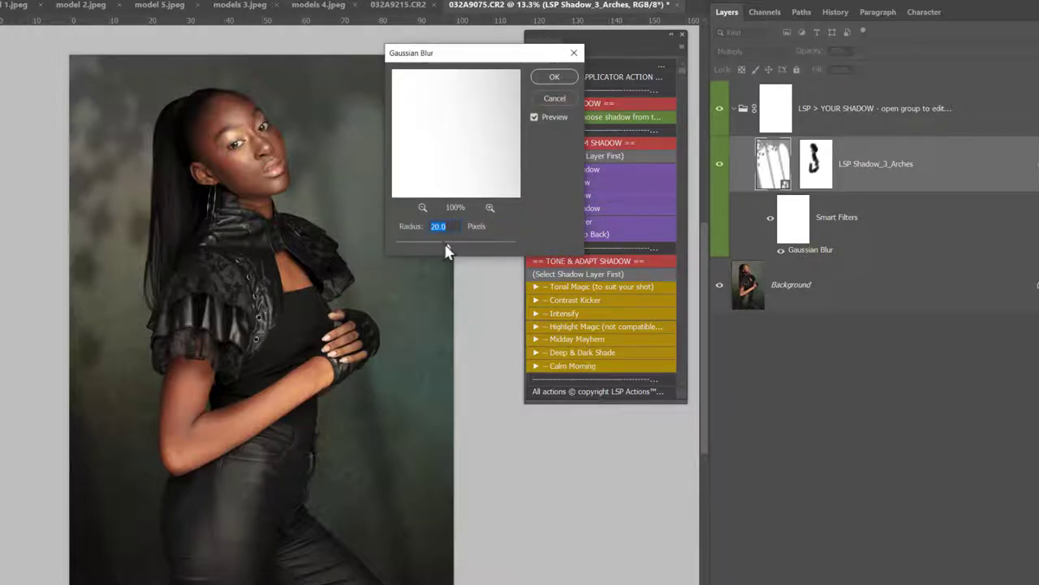
left_click_drag(446, 252, 416, 246)
left_click(548, 99)
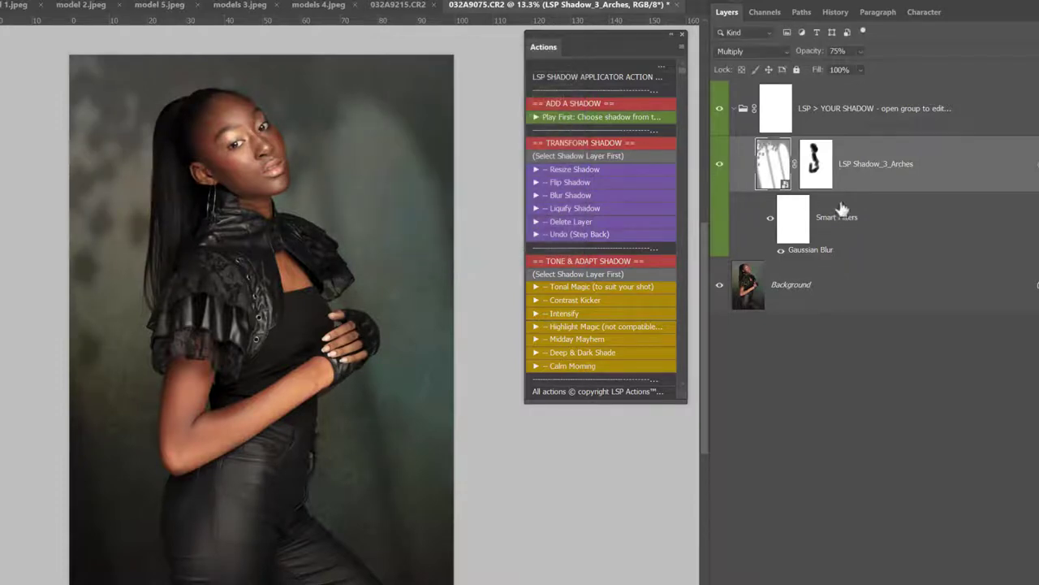
- Delete the filter mask and the Gaussian Blur smart filter from the arches layer
right_click(827, 230)
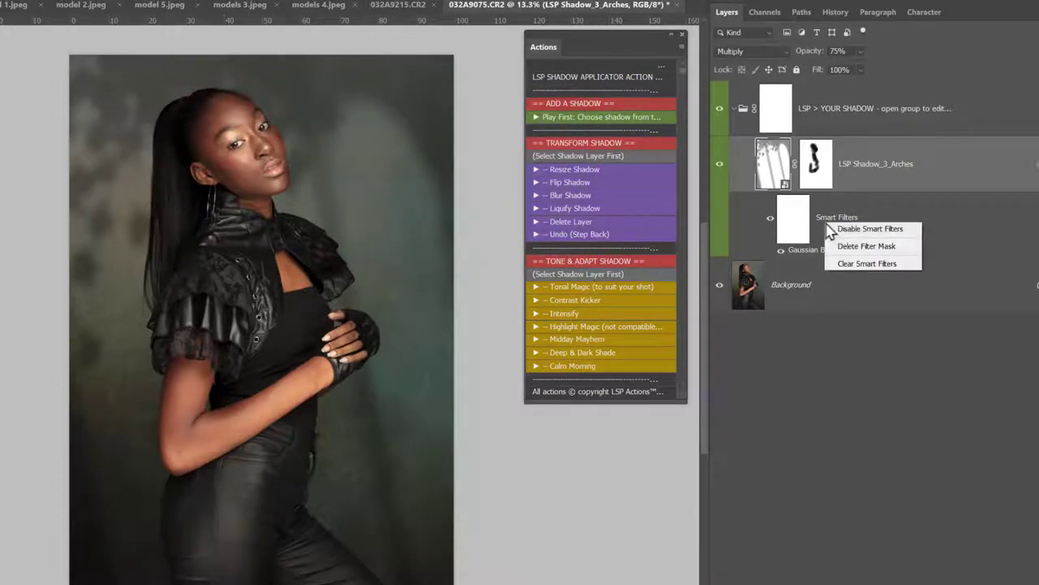
left_click(837, 246)
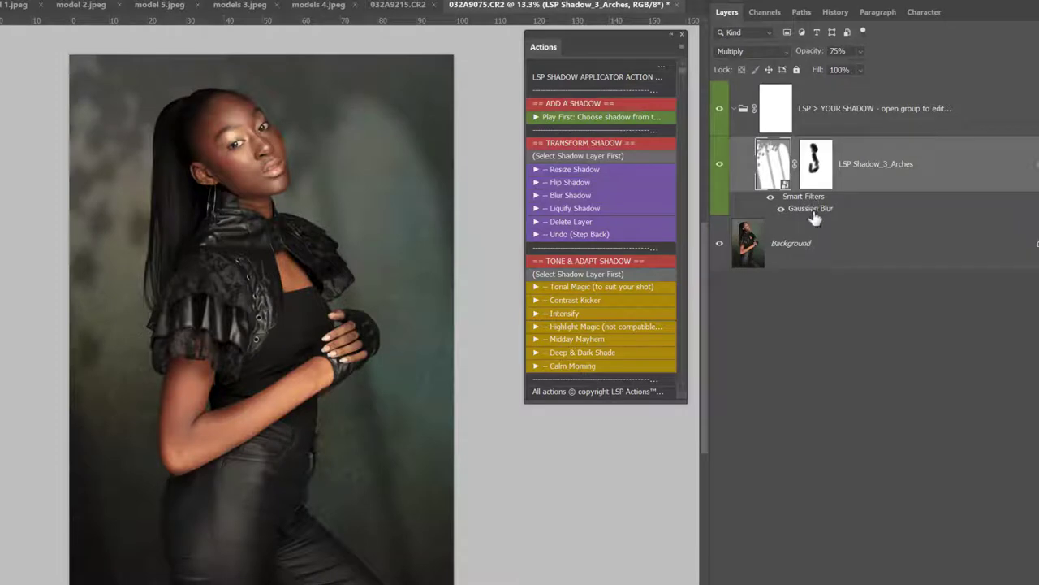
right_click(813, 213)
left_click(827, 255)
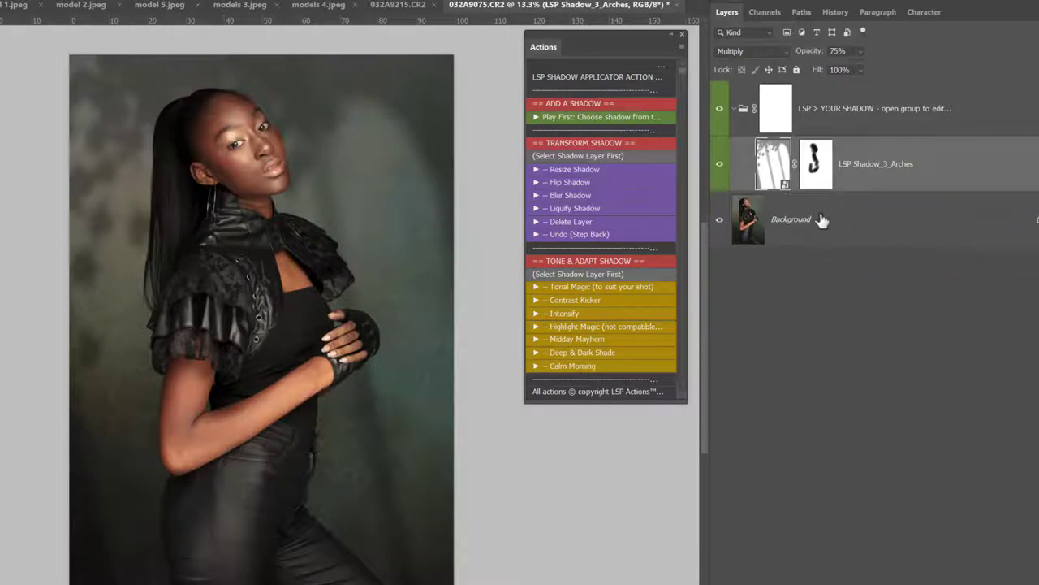
- Run the Liquify Shadow action on the arches layer, show Background as the backdrop, and bend the arches around the model
left_click(816, 173)
left_click(770, 171)
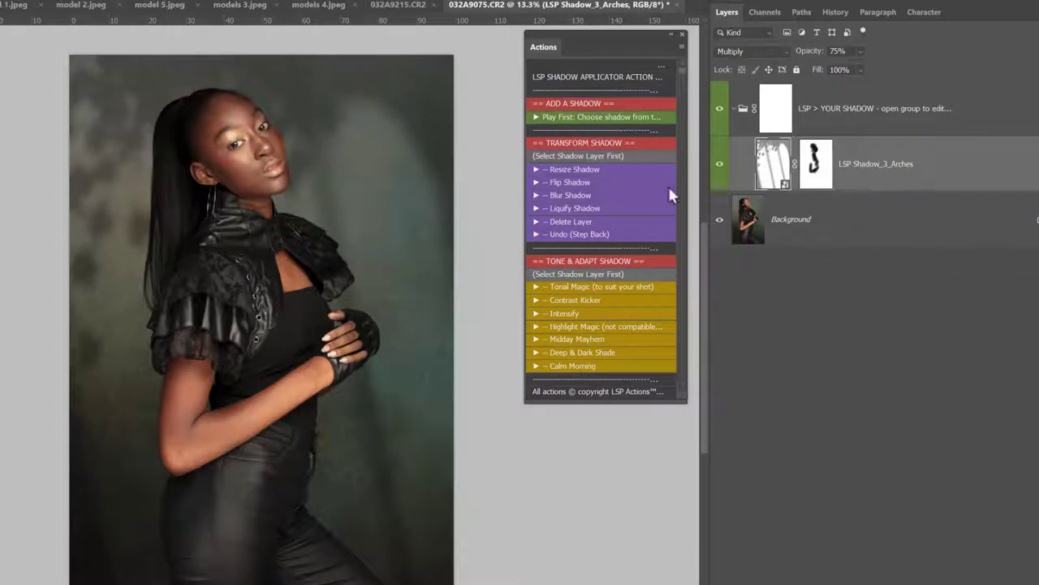
left_click(589, 209)
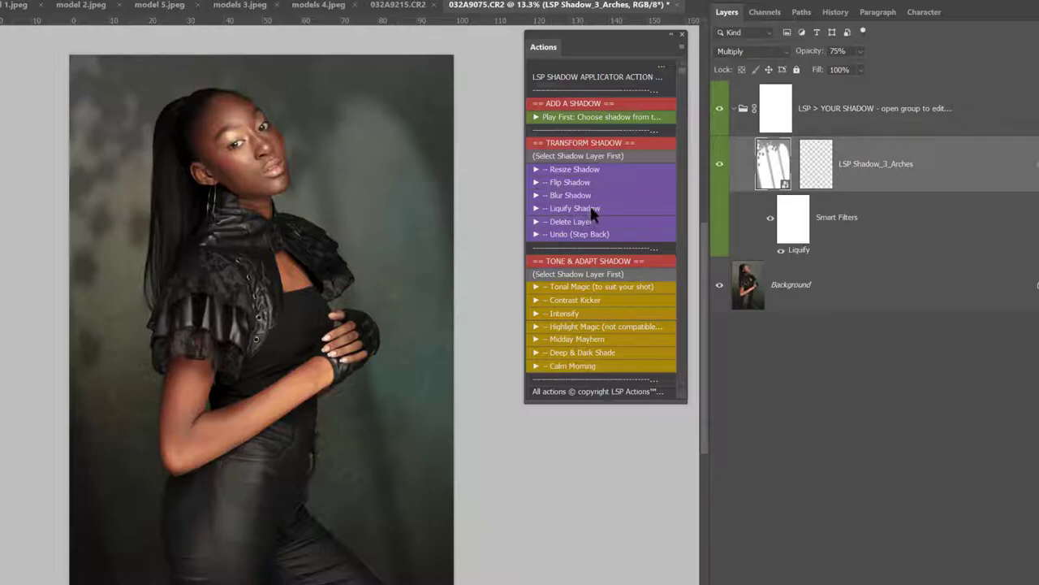
left_click(590, 208)
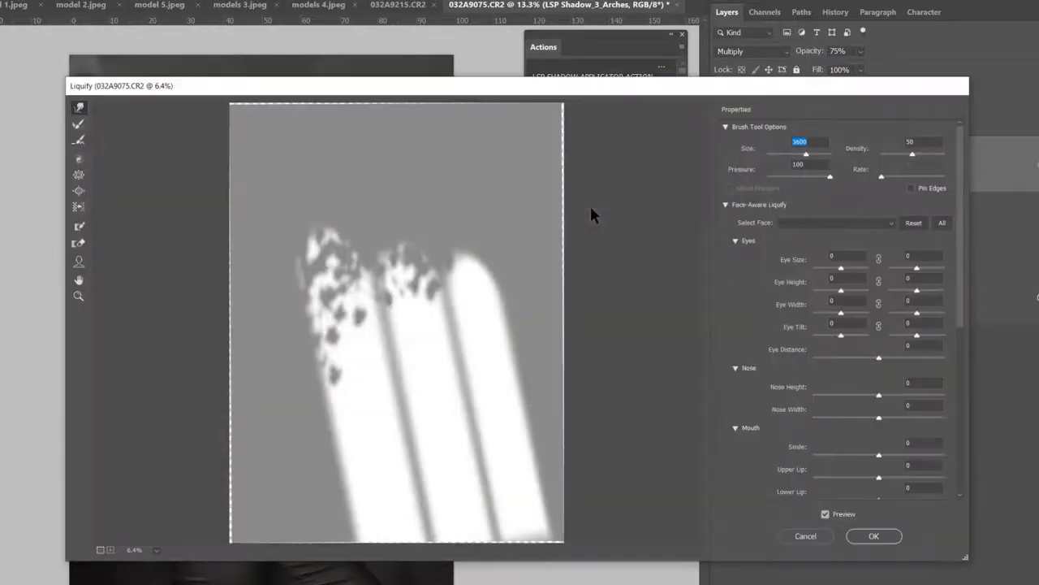
left_click_drag(575, 91, 547, 88)
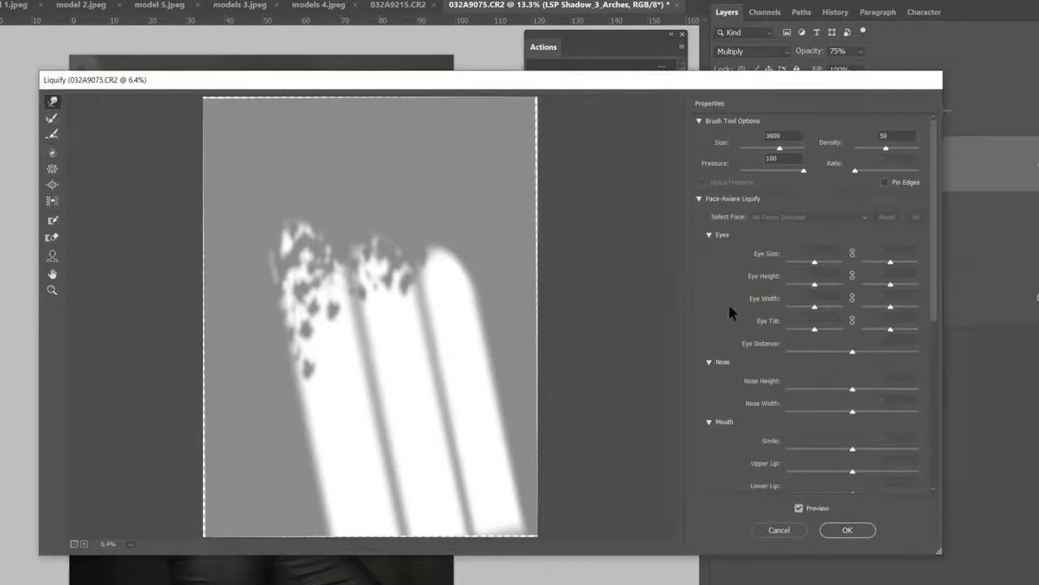
scroll(755, 381, "down", 5)
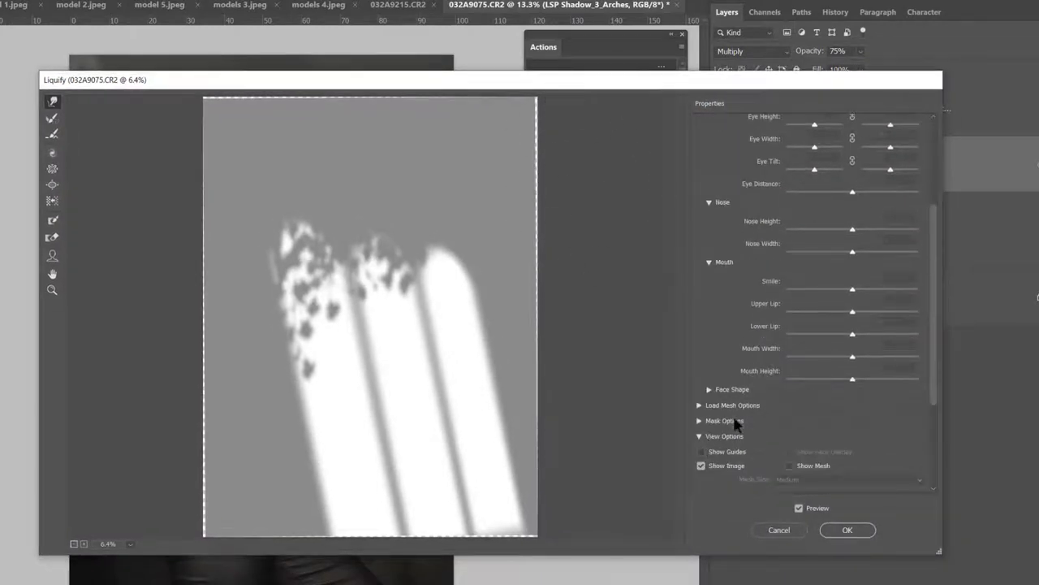
scroll(735, 422, "down", 3)
left_click(701, 390)
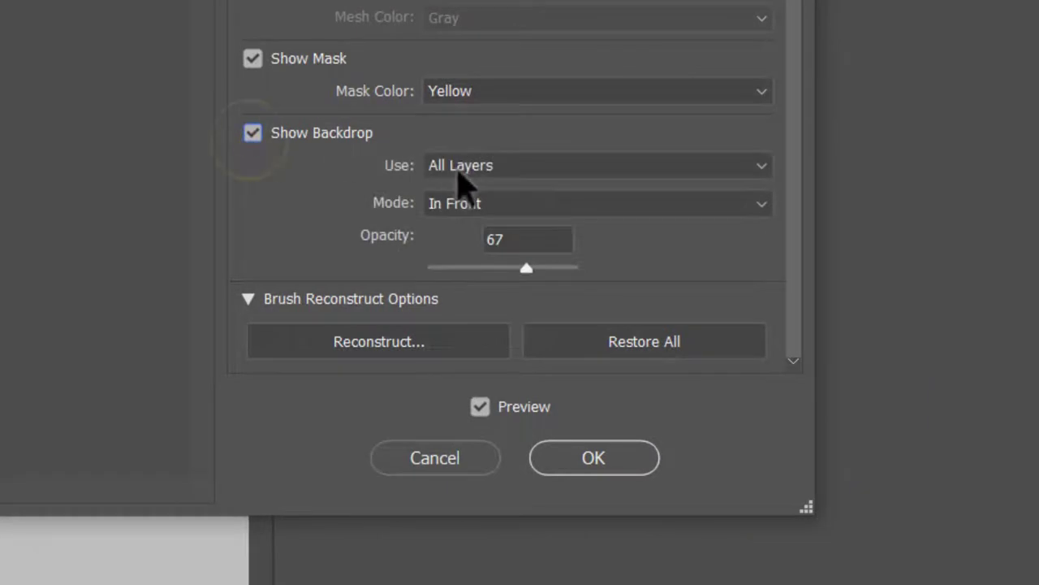
left_click(460, 166)
left_click(474, 218)
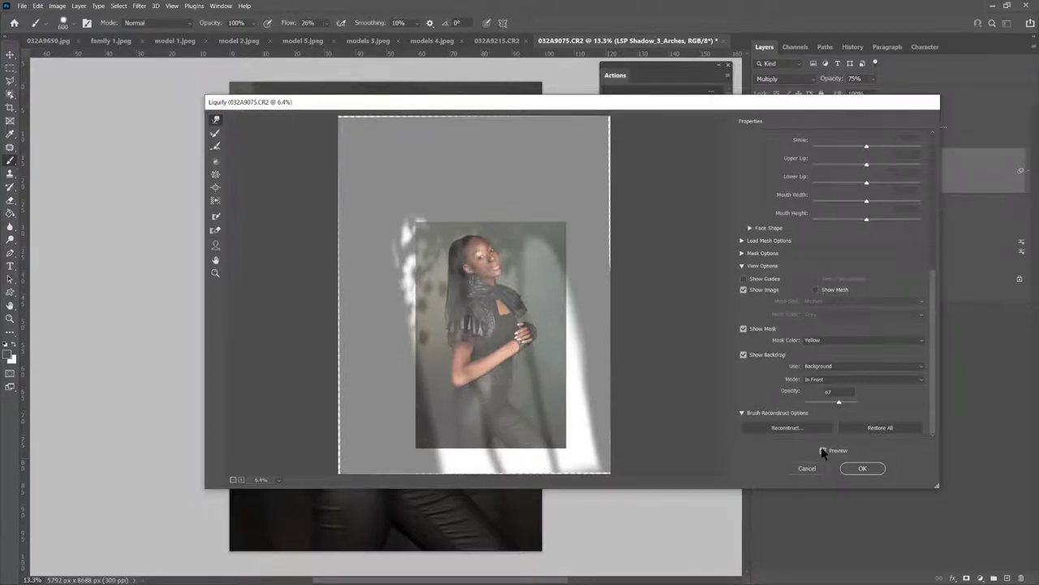
left_click(863, 468)
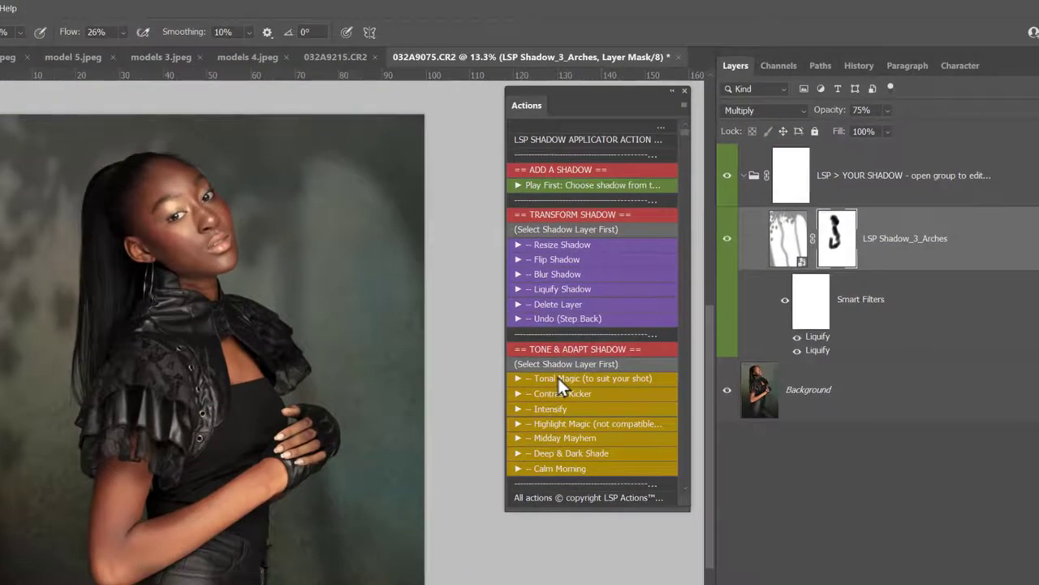
- Run Tonal Magic on the arches shadow, then try Contrast Kicker on it and delete the Contrast Kicker layer
left_click(557, 375)
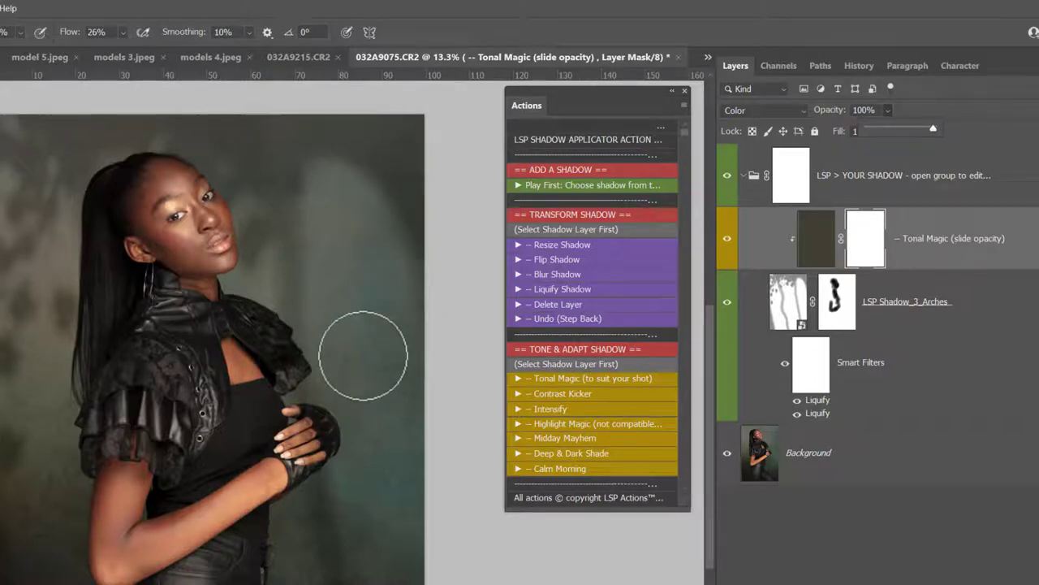
left_click(786, 305)
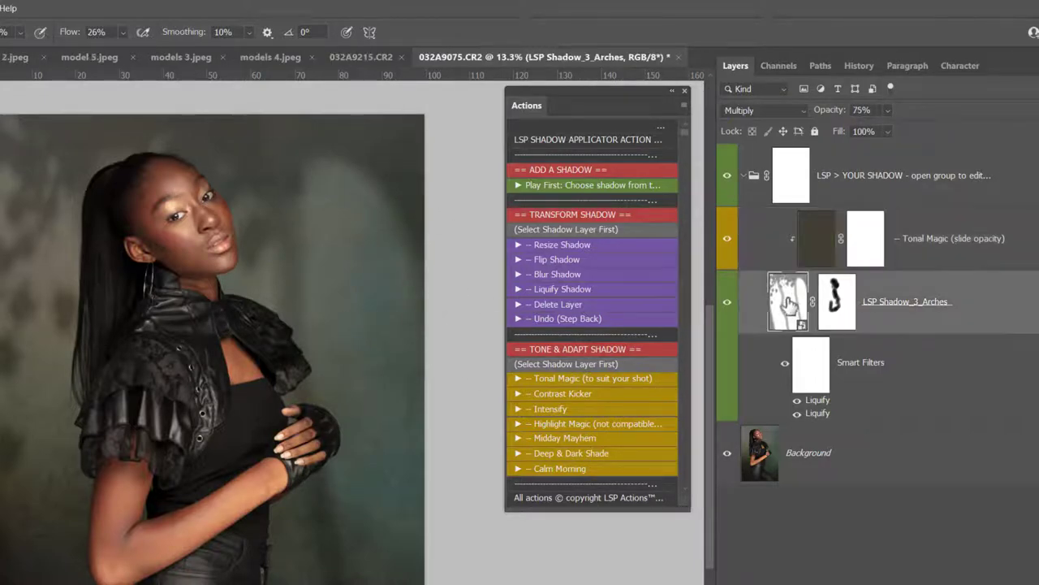
left_click(602, 391)
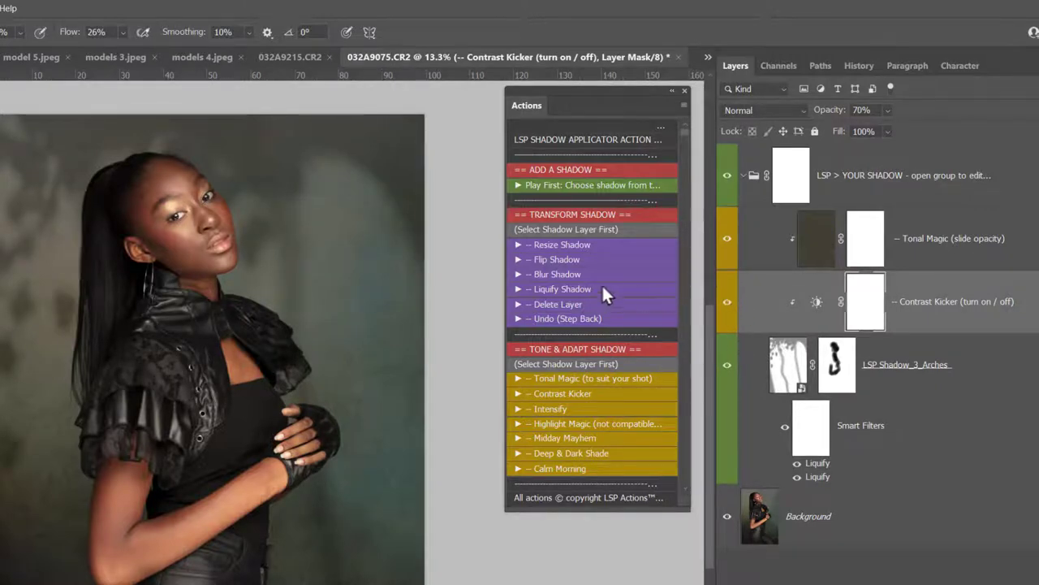
left_click(557, 302)
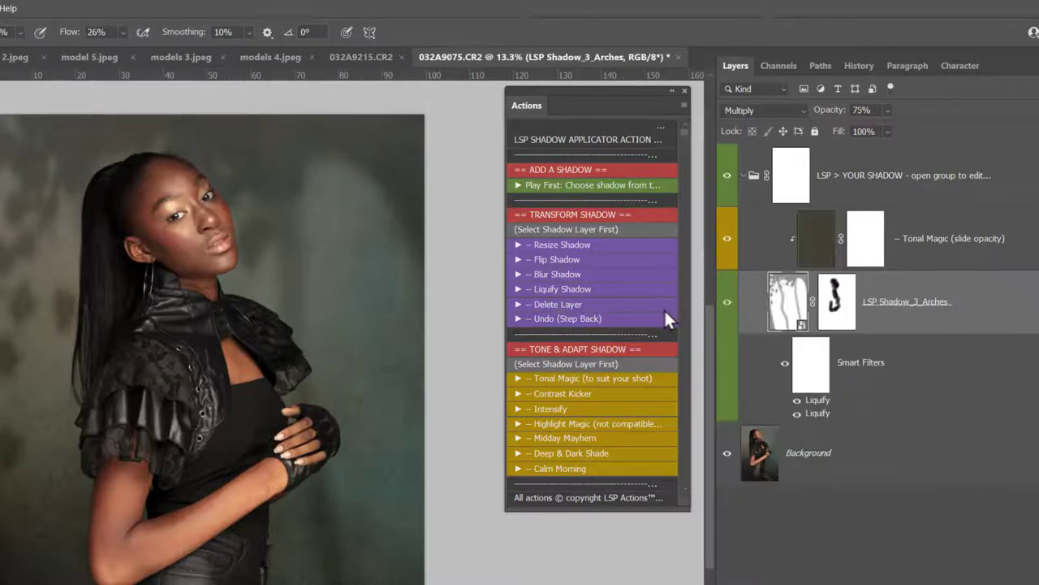
- Run Highlight Magic on the arches shadow and mask the highlights off the model's face, torso and arms with an enlarged soft brush
left_click(569, 423)
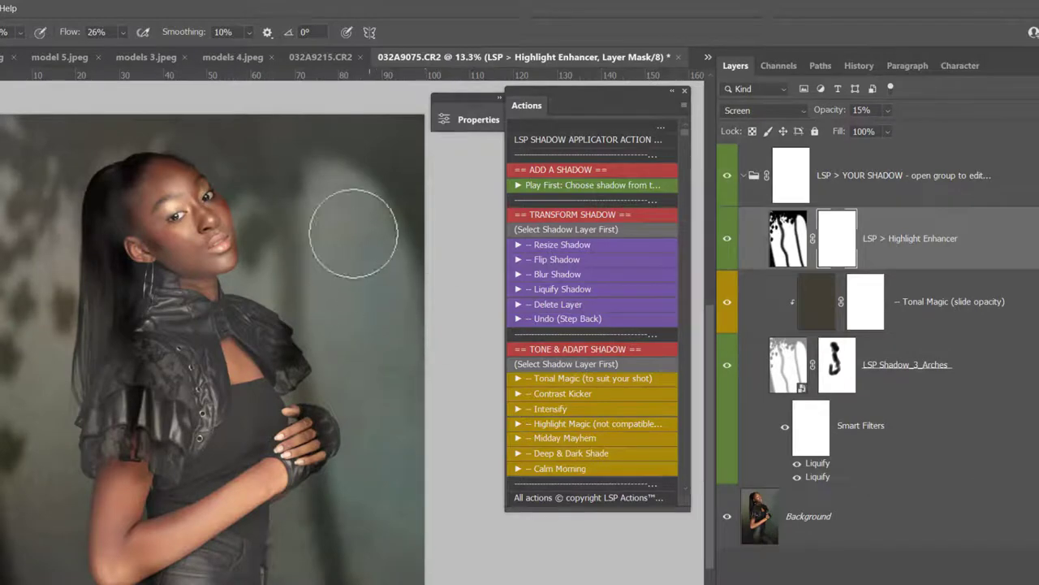
right_click(290, 299)
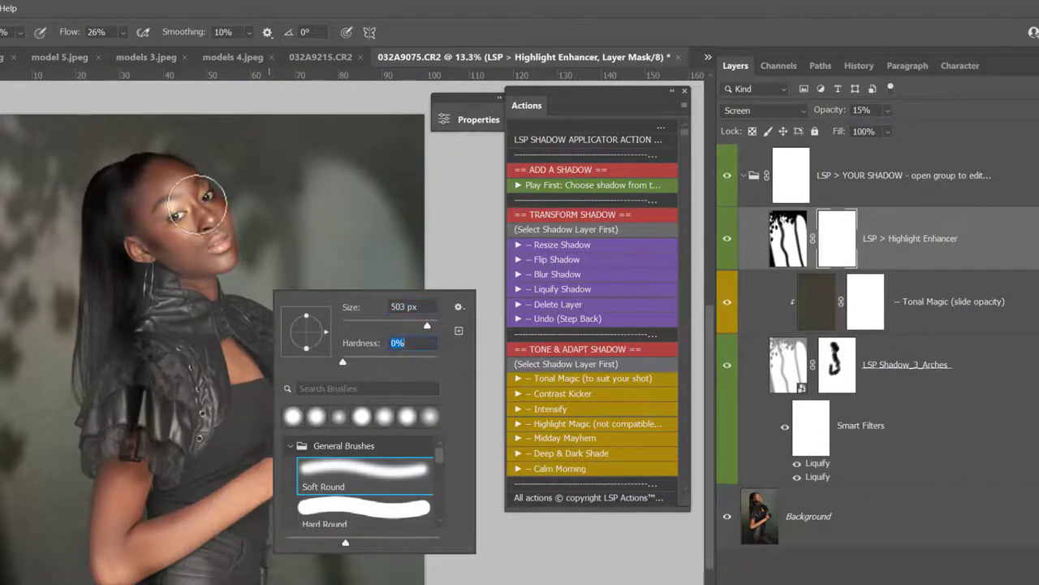
key("Return")
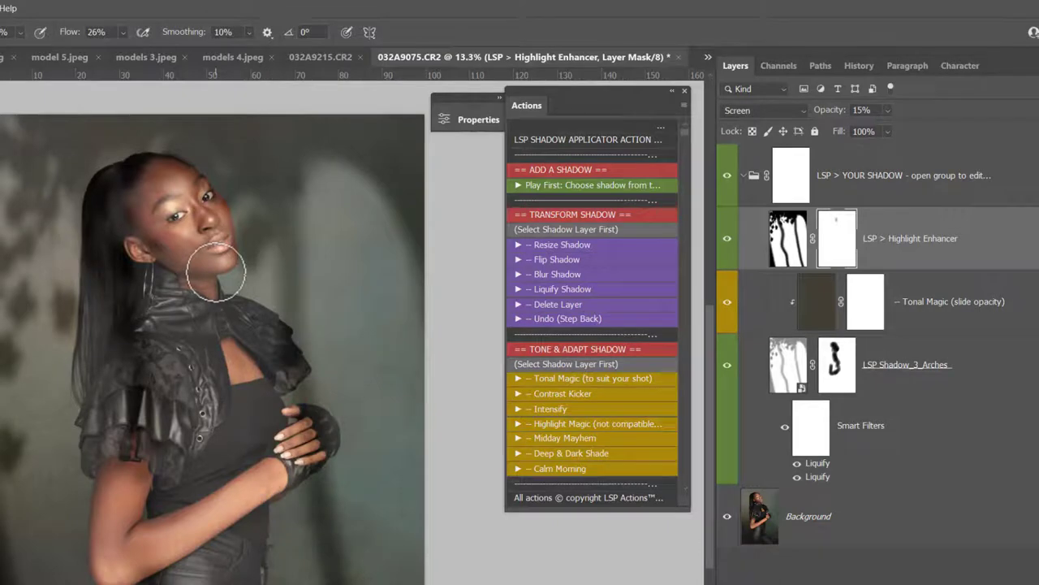
key("bracketright")
key("bracketright")
key("bracketright")
key("bracketright")
key("bracketright")
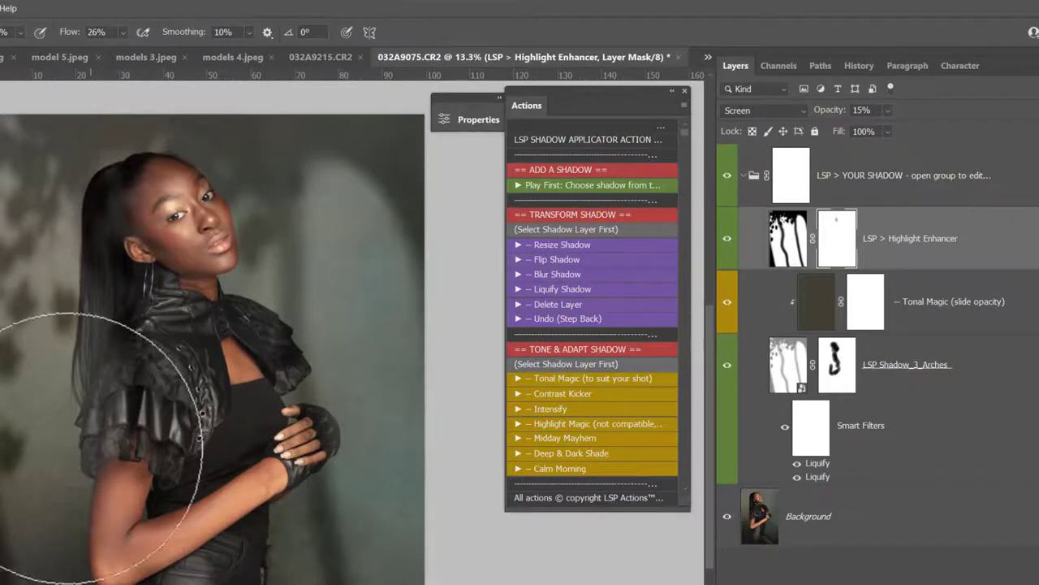
mouse_move(214, 275)
left_mouse_down()
mouse_move(302, 463)
mouse_move(220, 498)
mouse_move(260, 561)
left_mouse_up()
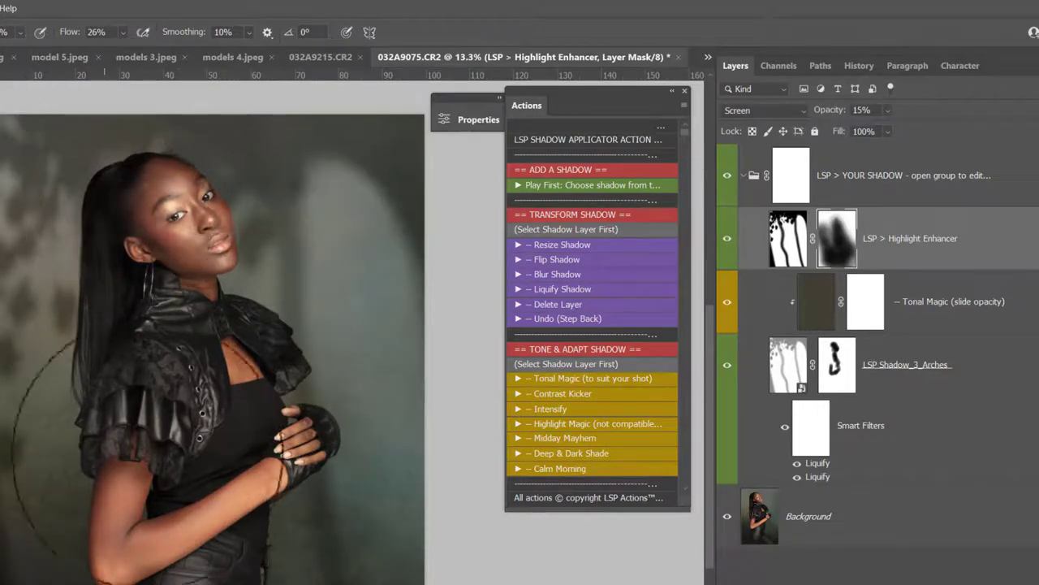
mouse_move(142, 455)
left_mouse_down()
mouse_move(255, 105)
mouse_move(360, 279)
mouse_move(371, 520)
mouse_move(374, 463)
left_mouse_up()
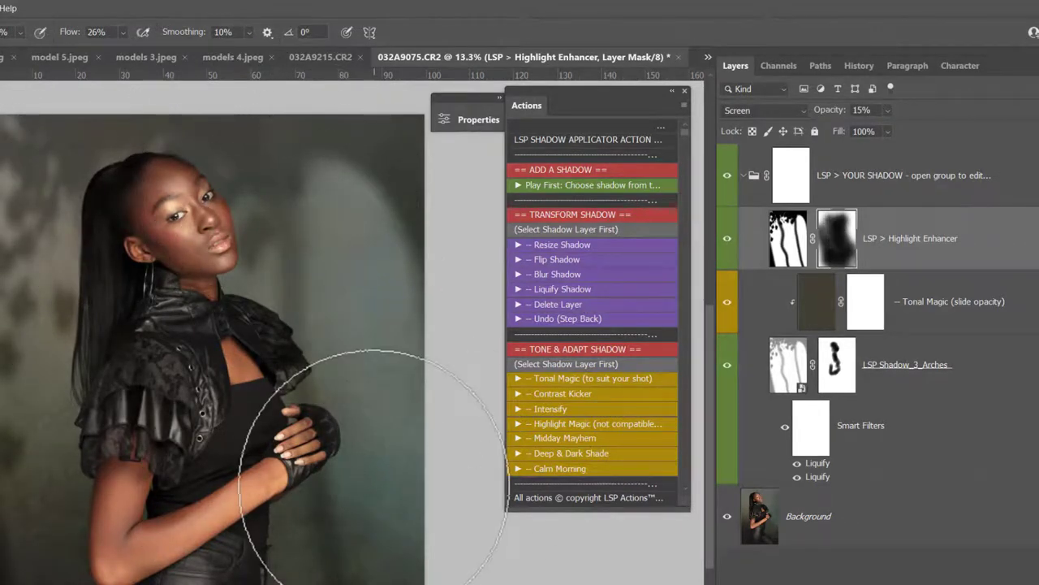
- Run Midday Mayhem on the arches shadow, mask the effect off the model's body, and set the layer's opacity to 24%
left_click(785, 361)
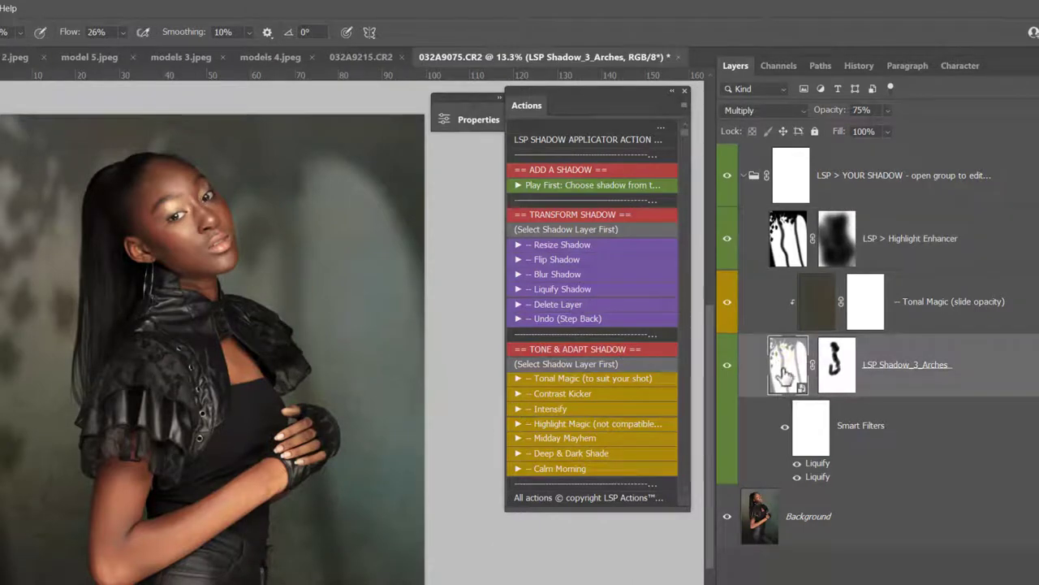
left_click(565, 437)
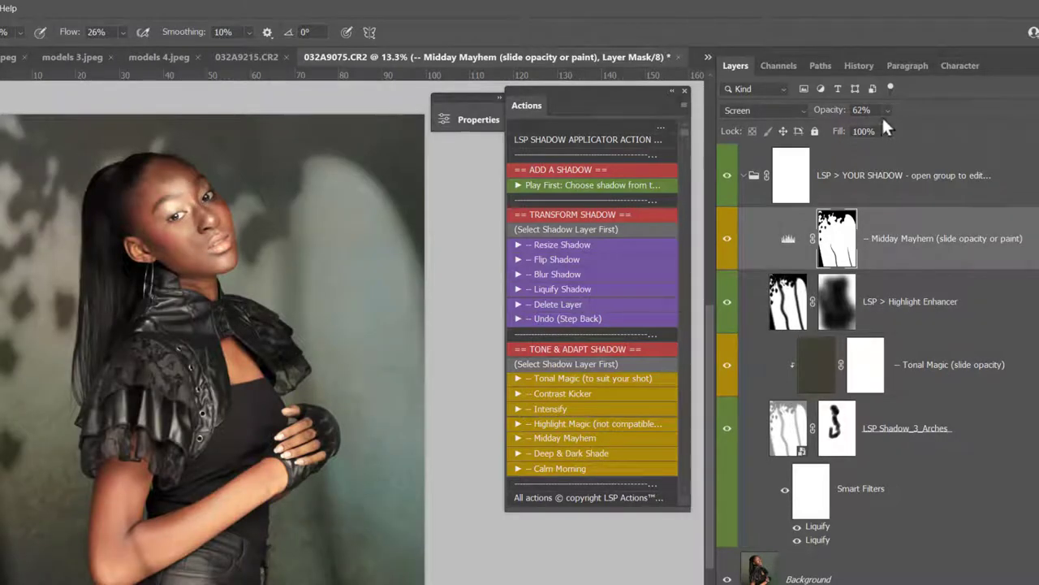
left_click_drag(856, 127, 872, 127)
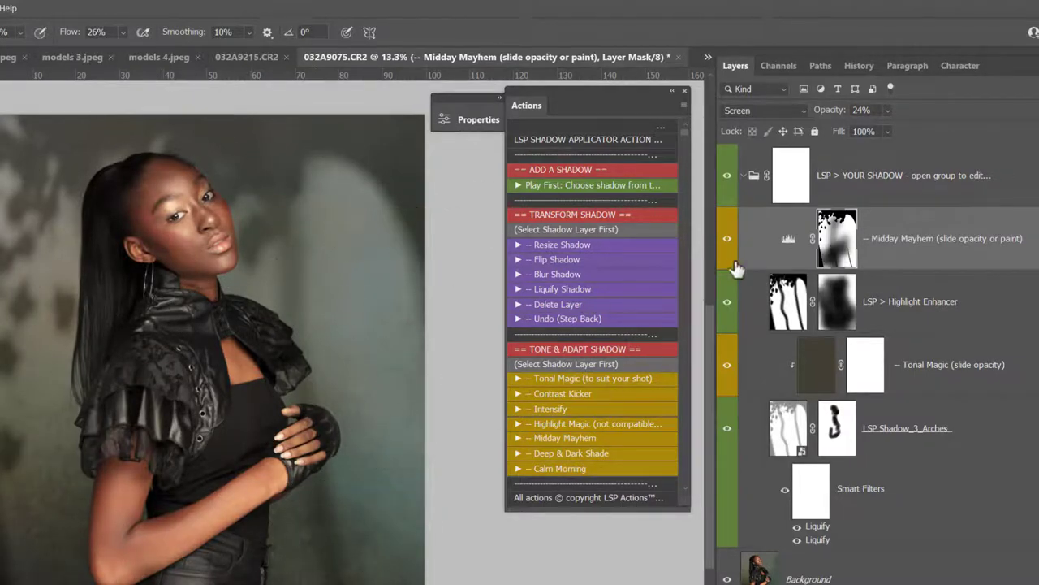
- Hide the Midday Mayhem and Highlight Enhancer layers, and run Deep & Dark Shade and Calm Morning on the arches shadow
left_click(725, 242)
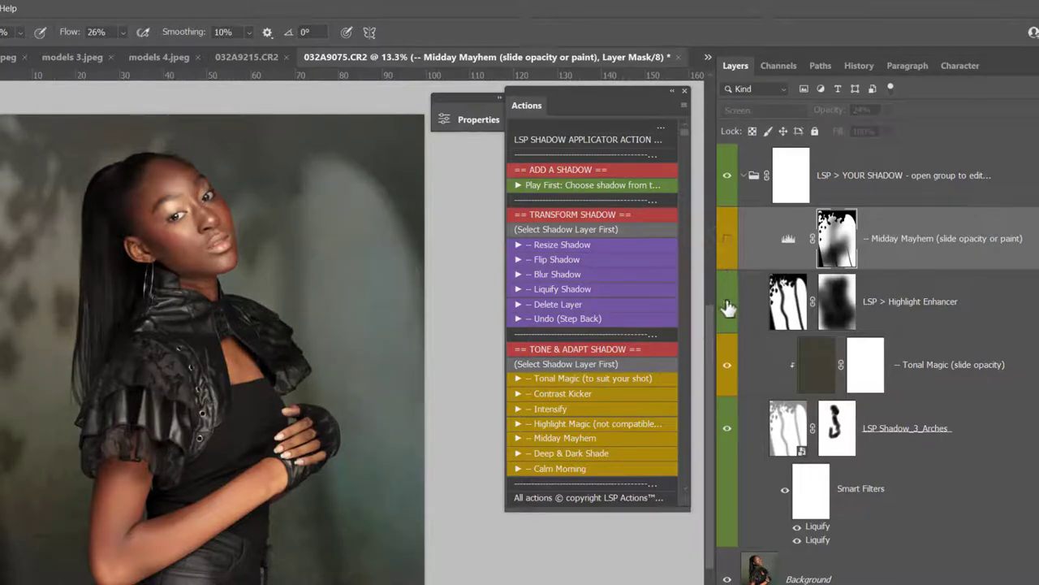
left_click(727, 306)
left_click(787, 427)
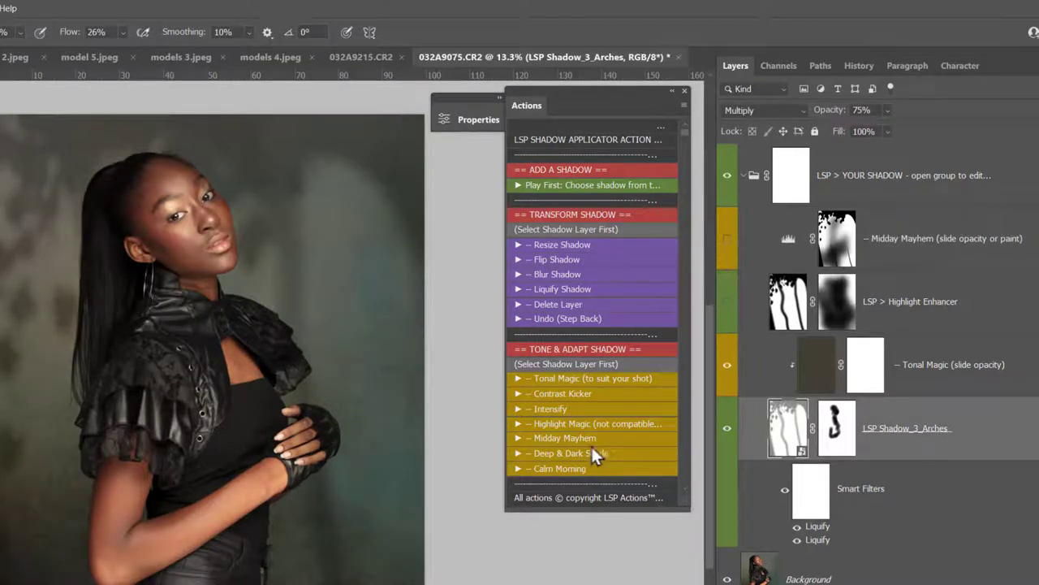
left_click(598, 450)
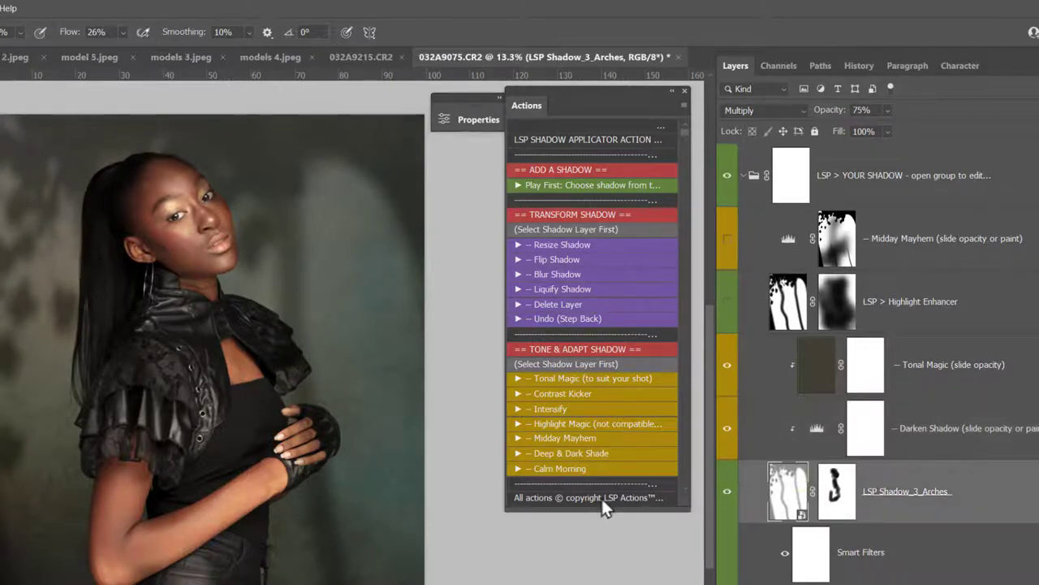
left_click(572, 467)
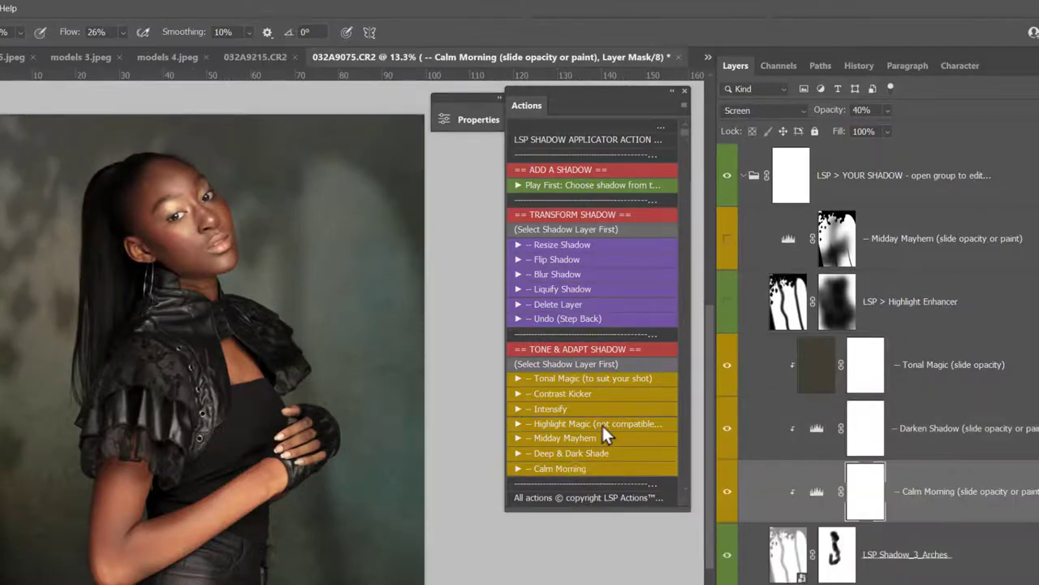
- Hide the Tonal Magic, Darken Shadow and Calm Morning layers, and delete all five effect layers above the arches shadow
left_click_drag(729, 499, 735, 371)
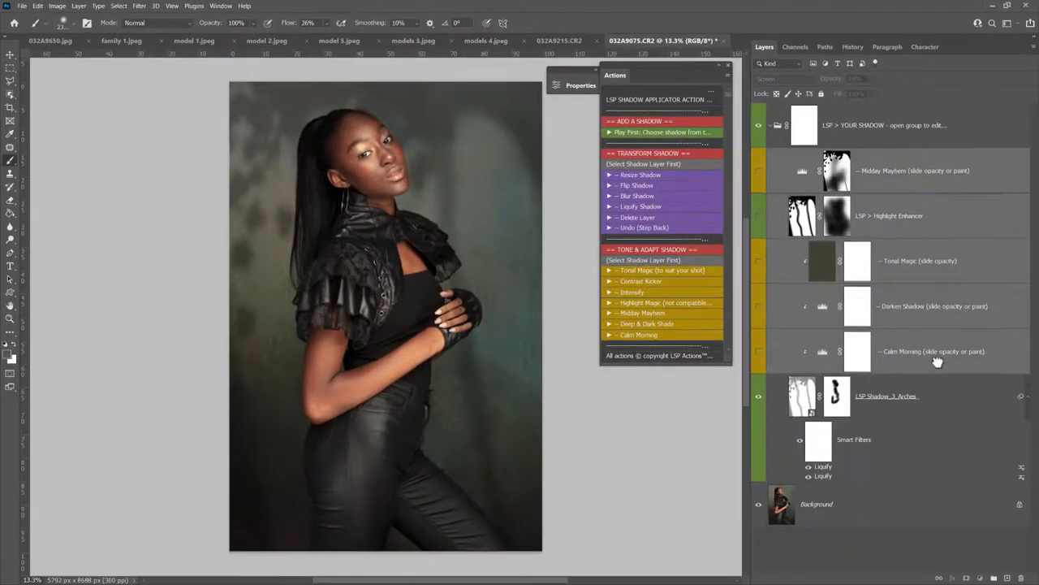
left_click_drag(920, 180, 1020, 577)
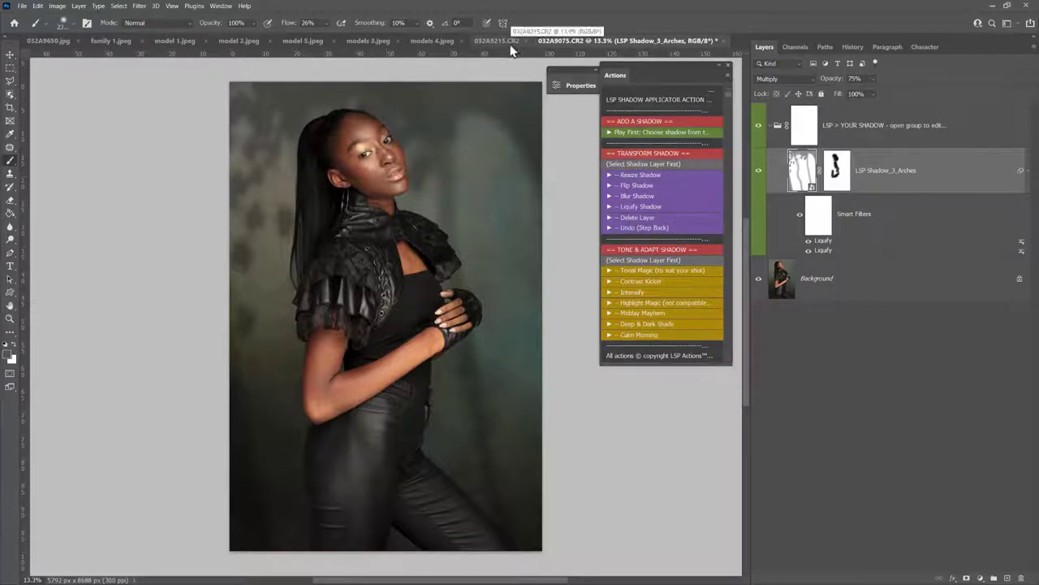
- Switch to the models 3.jpeg document and expand its document properties
left_click(379, 41)
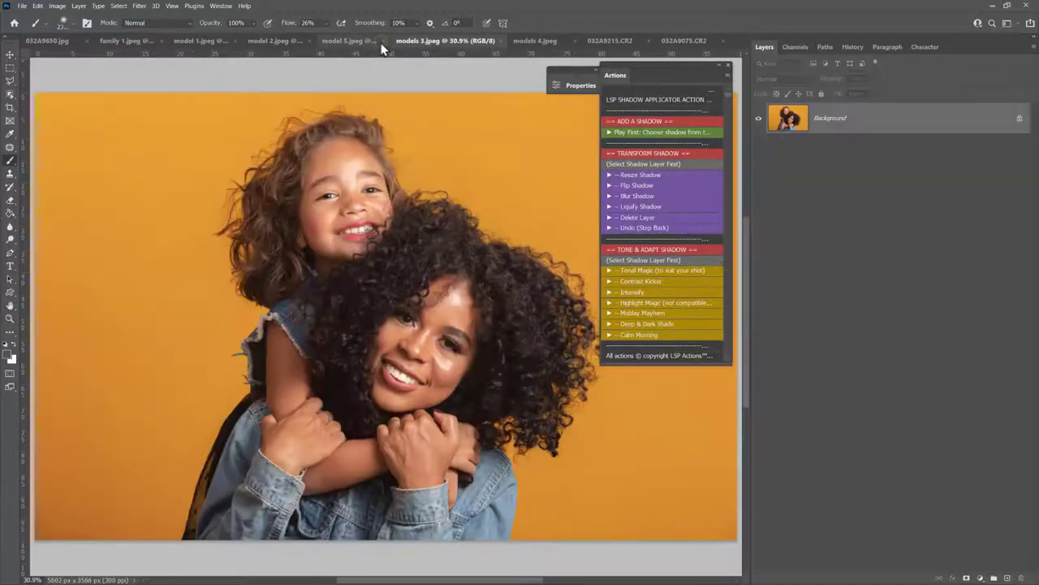
left_click(591, 83)
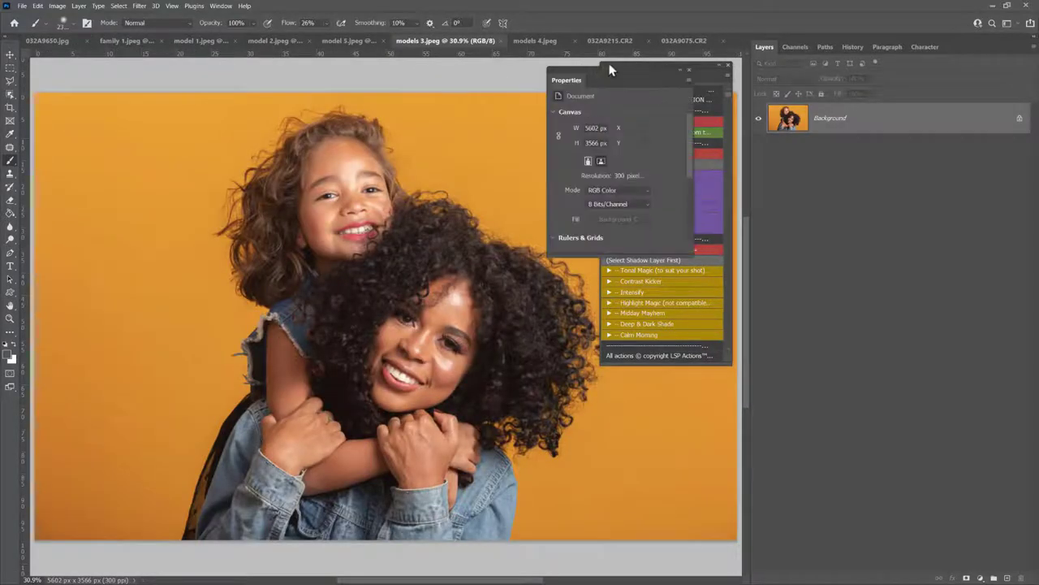
- Dismiss the document properties and place the LSP Shadow_1_Folliage 5 overlay on the models 3.jpeg photo with the shadow action
left_click(689, 72)
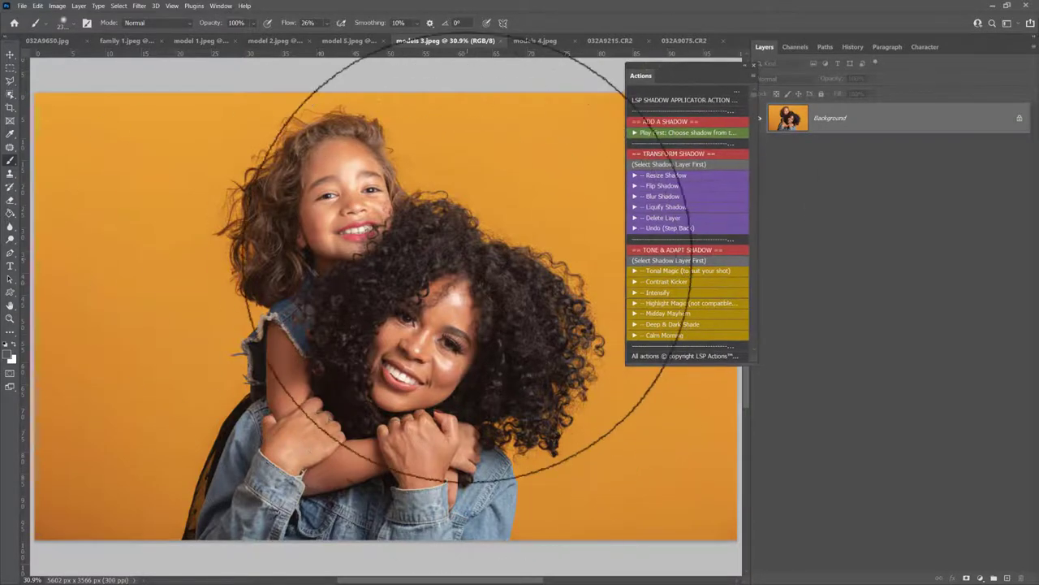
key("z")
left_click(439, 298, "alt")
left_click(441, 299, "alt")
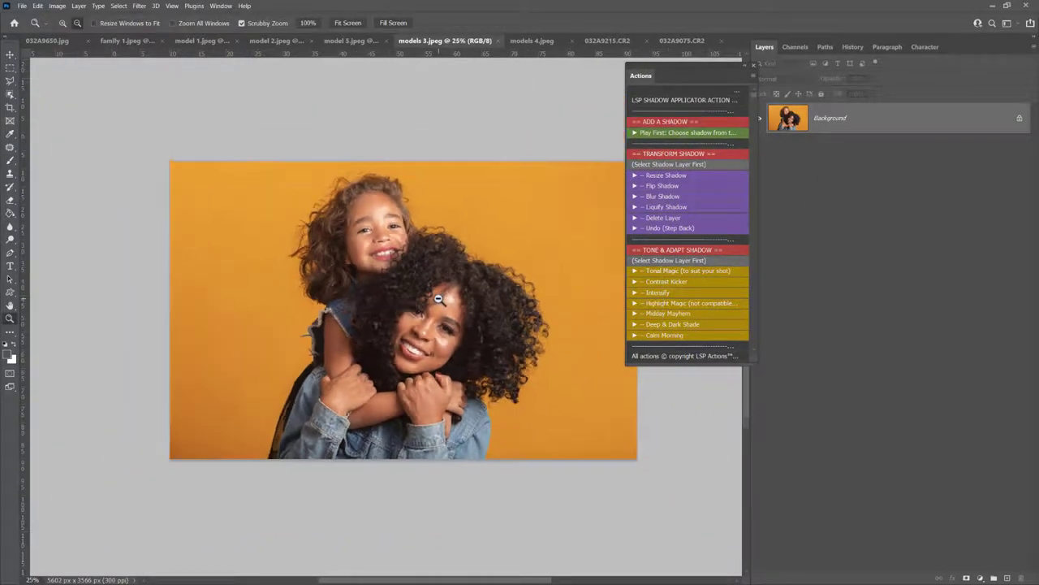
left_click_drag(441, 299, 456, 260)
key("h")
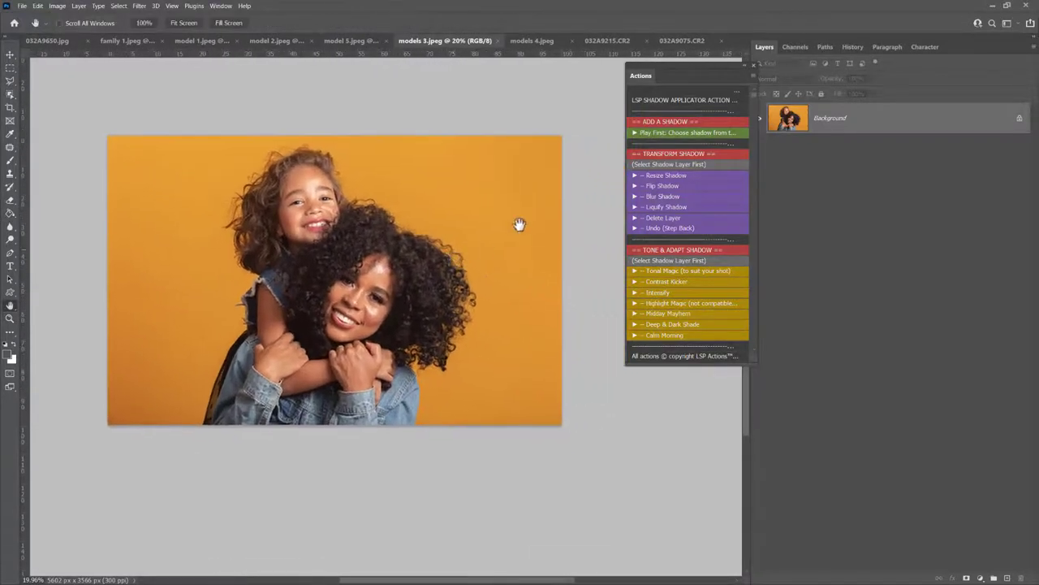
left_click(652, 135)
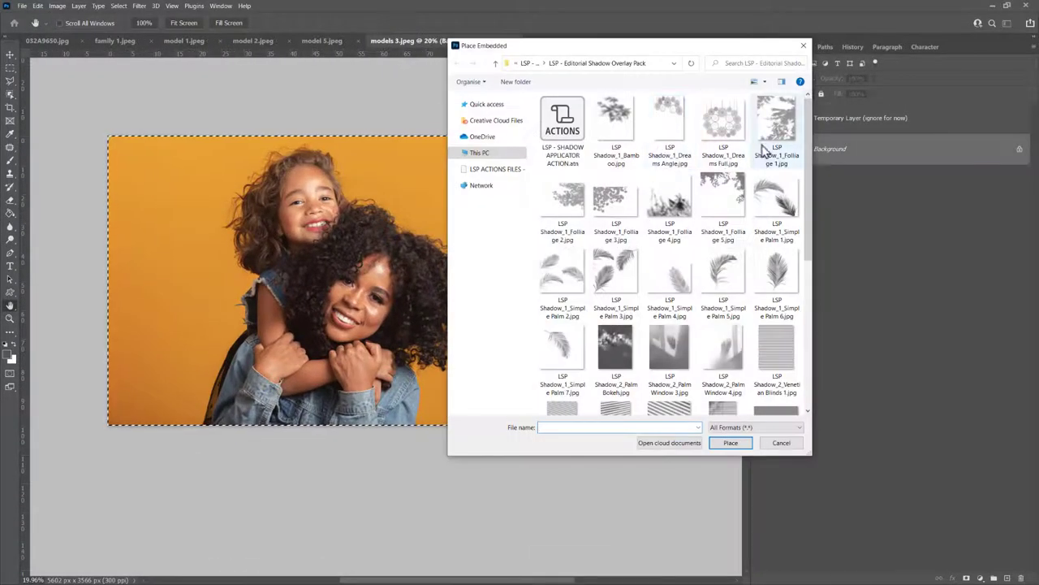
left_click_drag(808, 136, 808, 163)
double_click(723, 159)
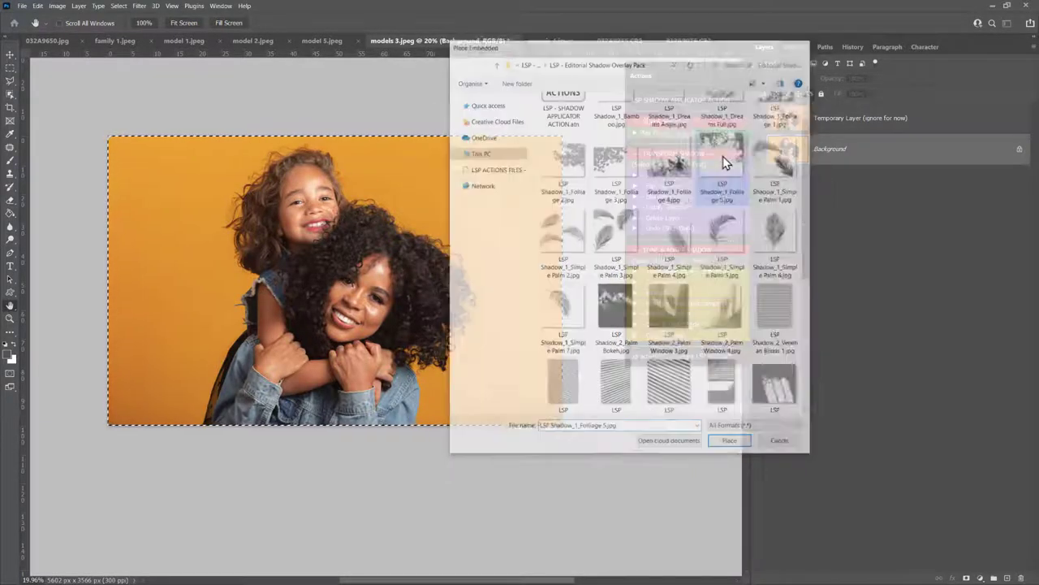
- Stretch the foliage overlay over the whole photo to about 124% width and 112% height
left_click_drag(310, 315, 228, 312)
left_click_drag(395, 282, 572, 290)
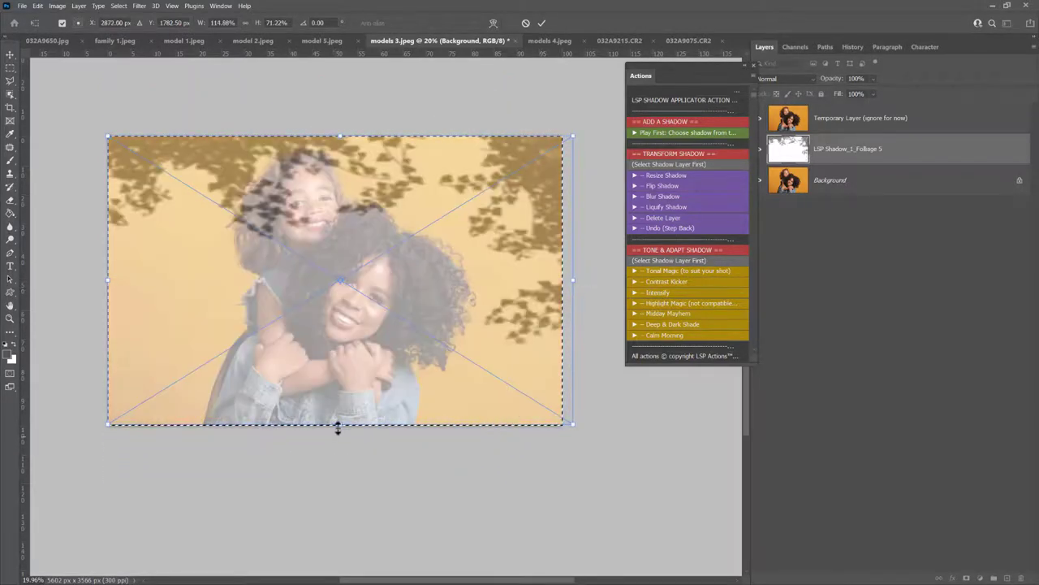
left_click_drag(340, 424, 358, 540)
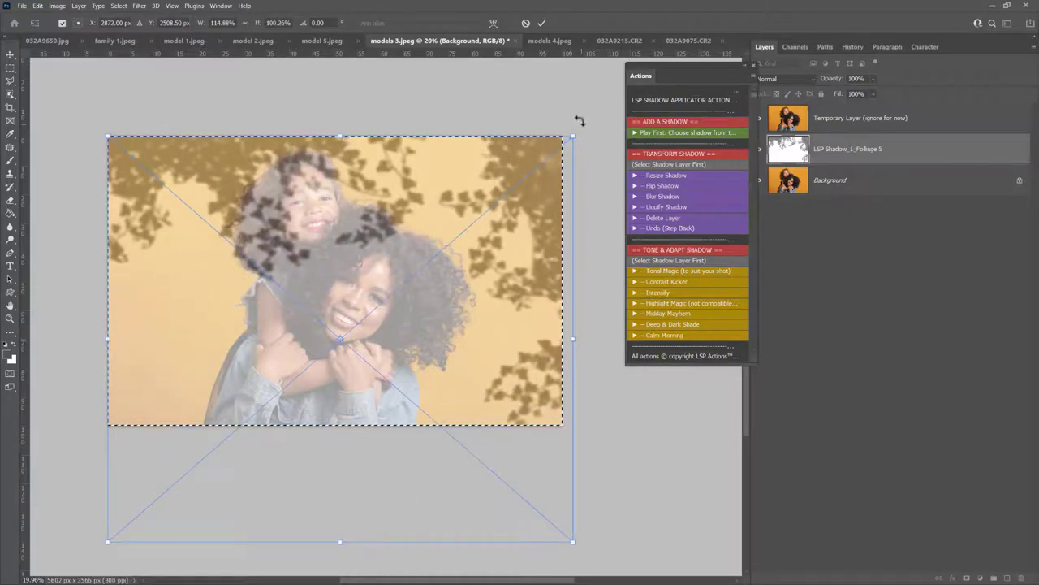
left_click_drag(572, 140, 484, 233)
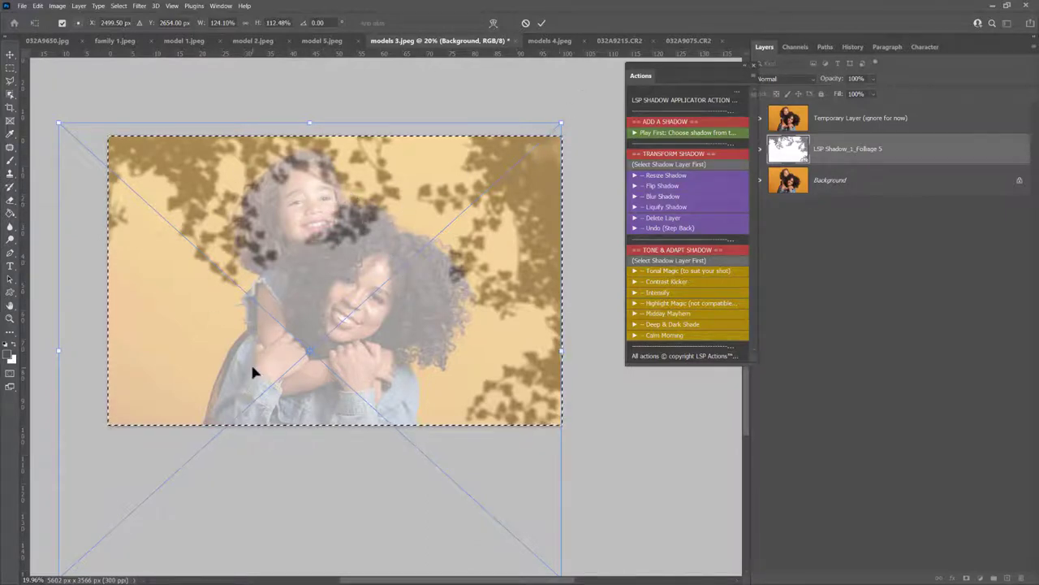
- Flip the foliage overlay horizontally, reposition it so the leaves frame both models, and commit the placement
right_click(349, 267)
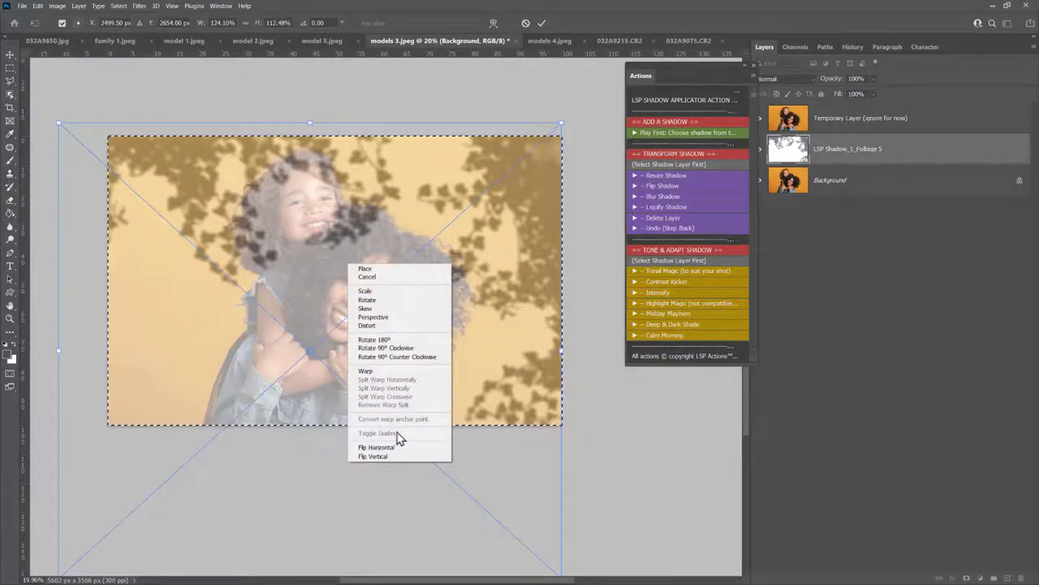
left_click(376, 447)
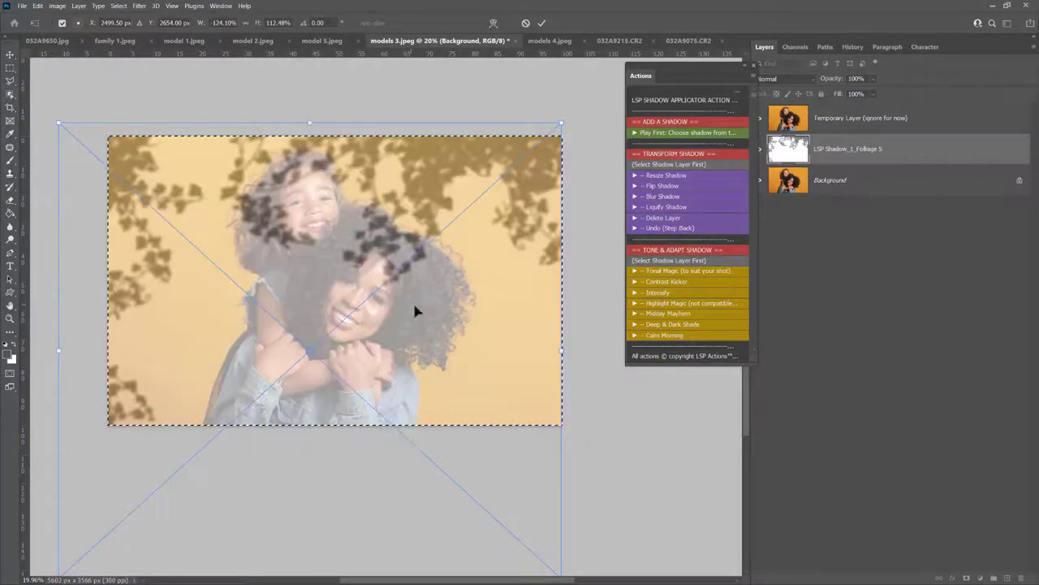
left_click_drag(415, 288, 457, 263)
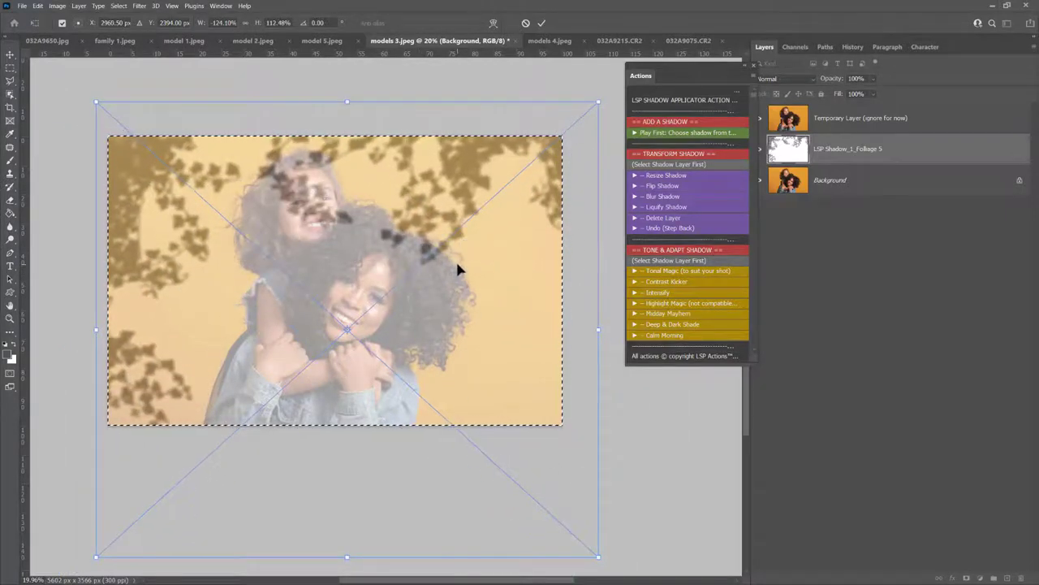
key("Return")
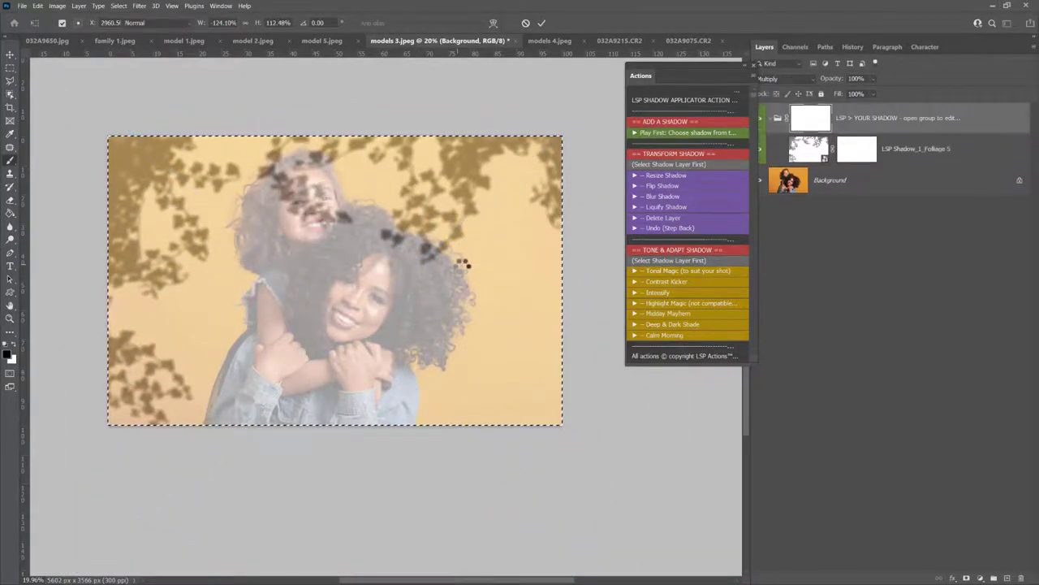
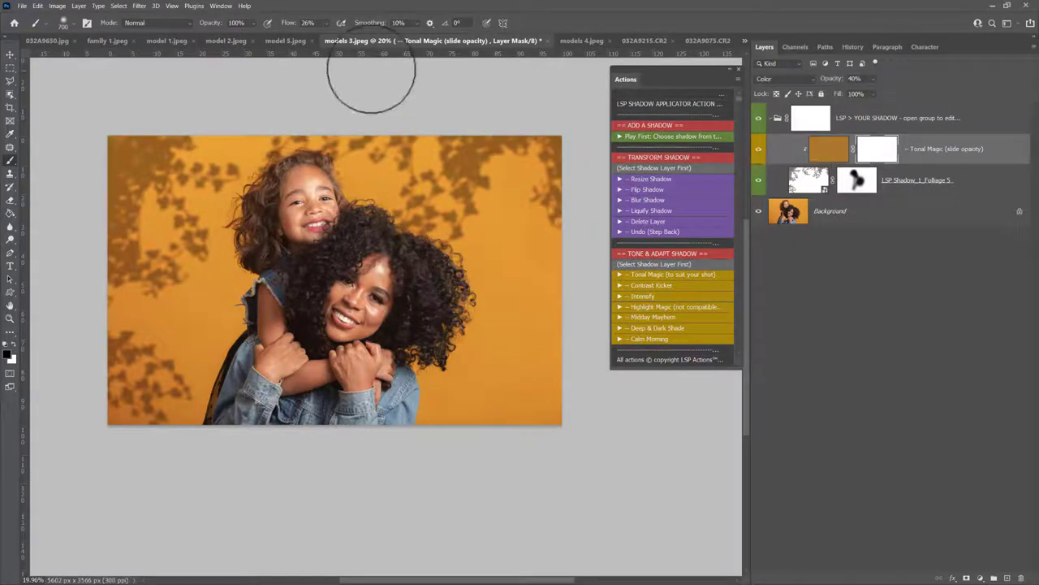
- Switch to the model 5.jpeg document and place the LSP Shadow_3_Window 1 overlay on it with the shadow action
left_click(278, 38)
key("z")
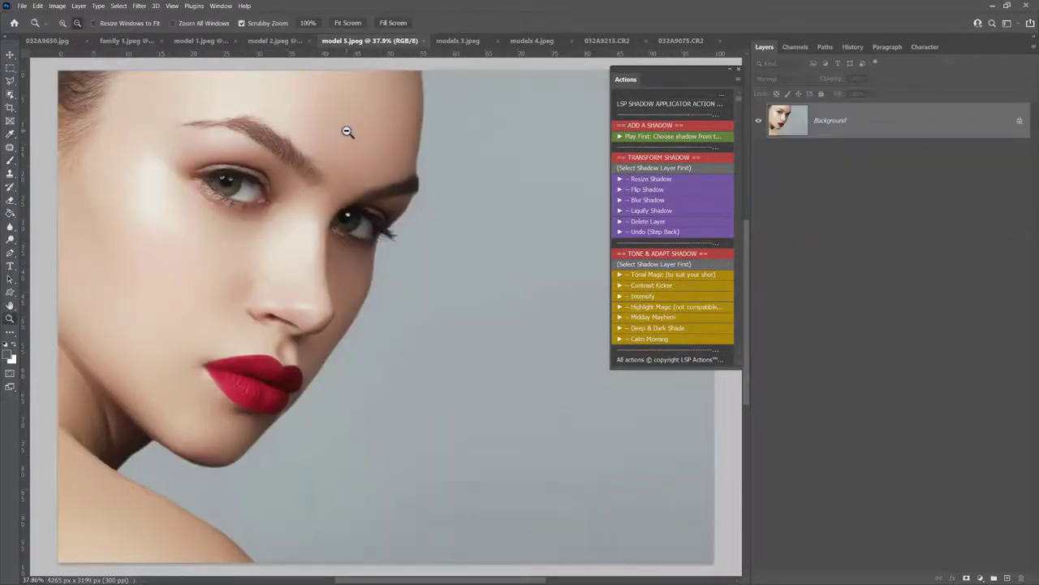
left_click(347, 132, "alt")
left_click(346, 131, "alt")
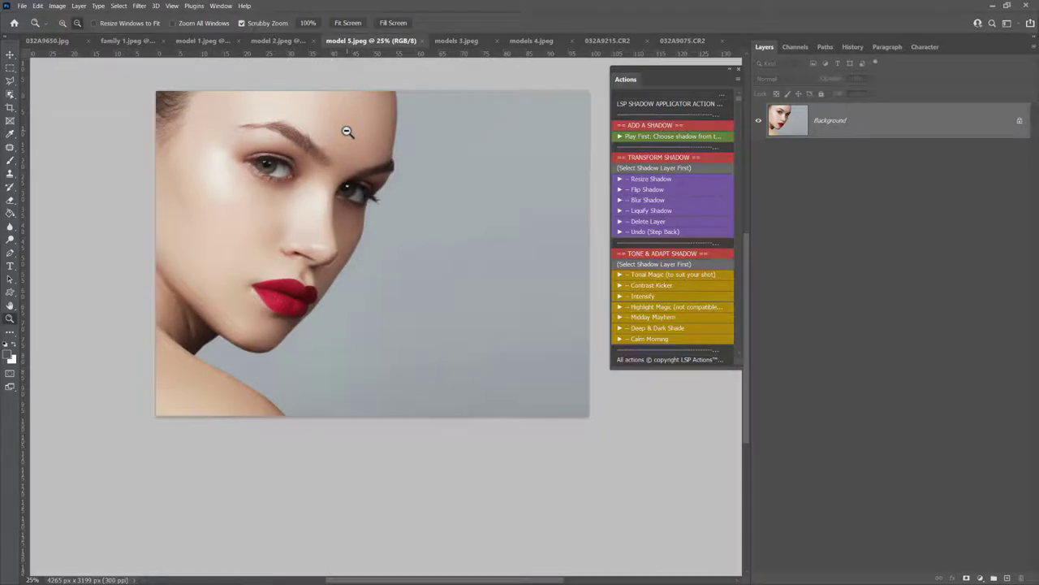
left_click(661, 138)
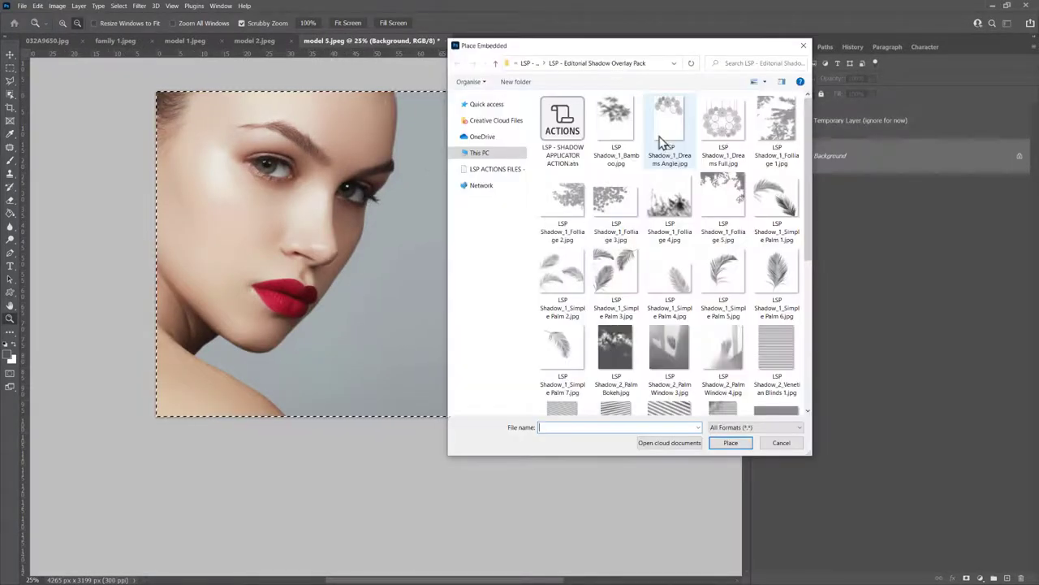
left_click_drag(806, 166, 800, 327)
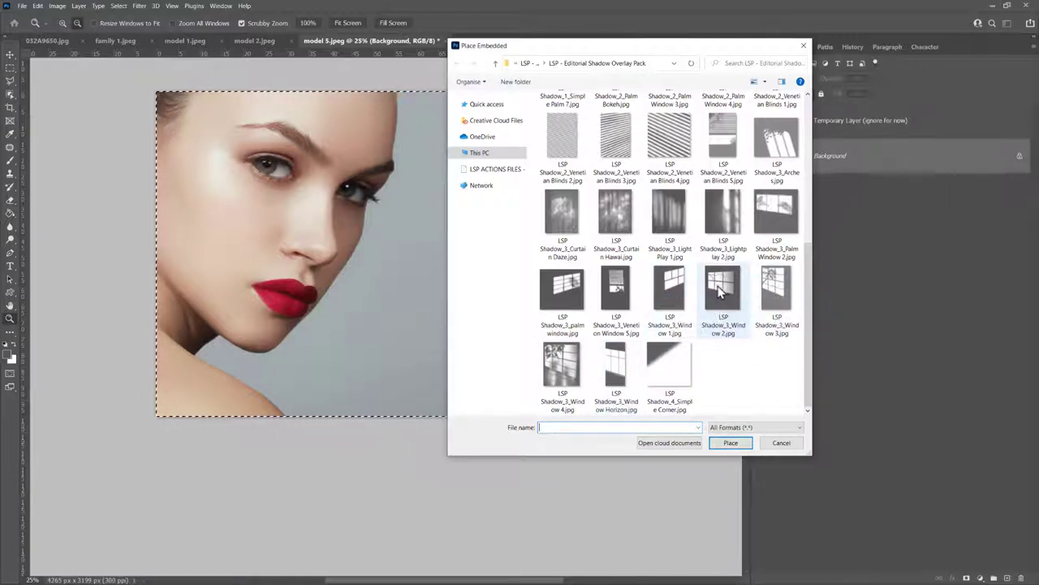
double_click(672, 297)
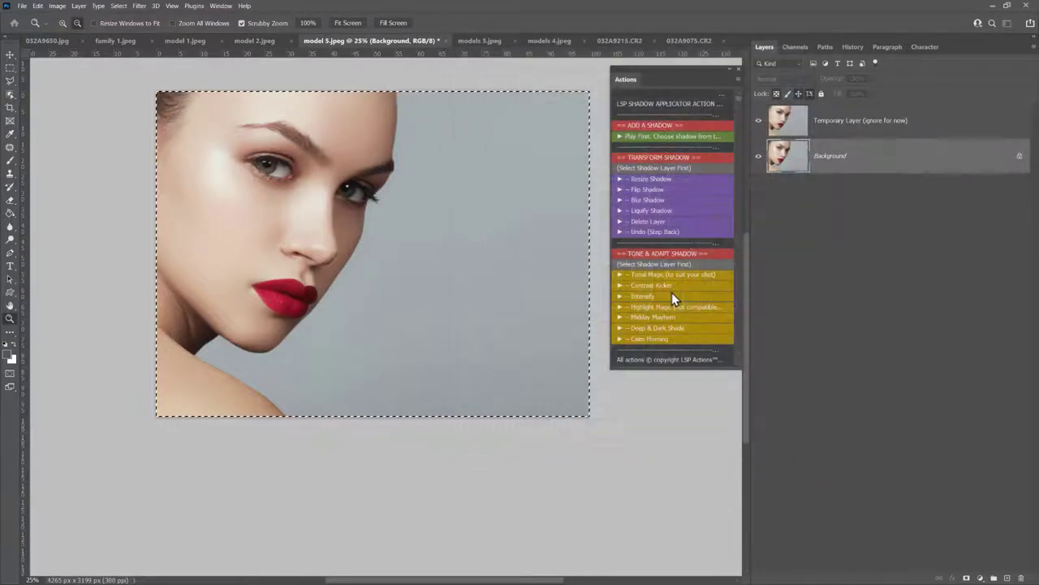
- Flip the window overlay horizontally and move it over the model's face to the photo's left edge
right_click(438, 212)
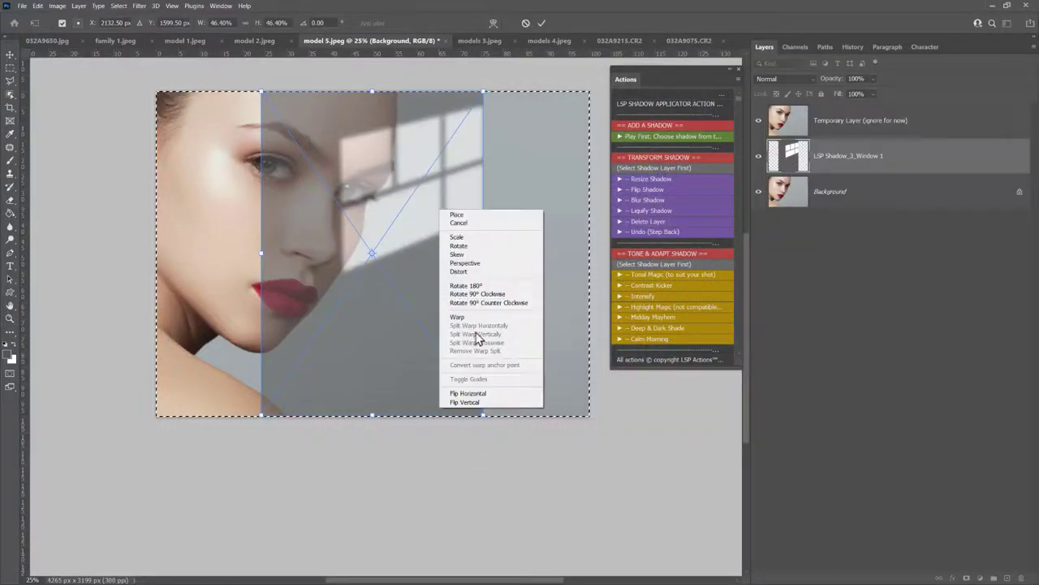
left_click(467, 393)
left_click_drag(377, 256, 274, 241)
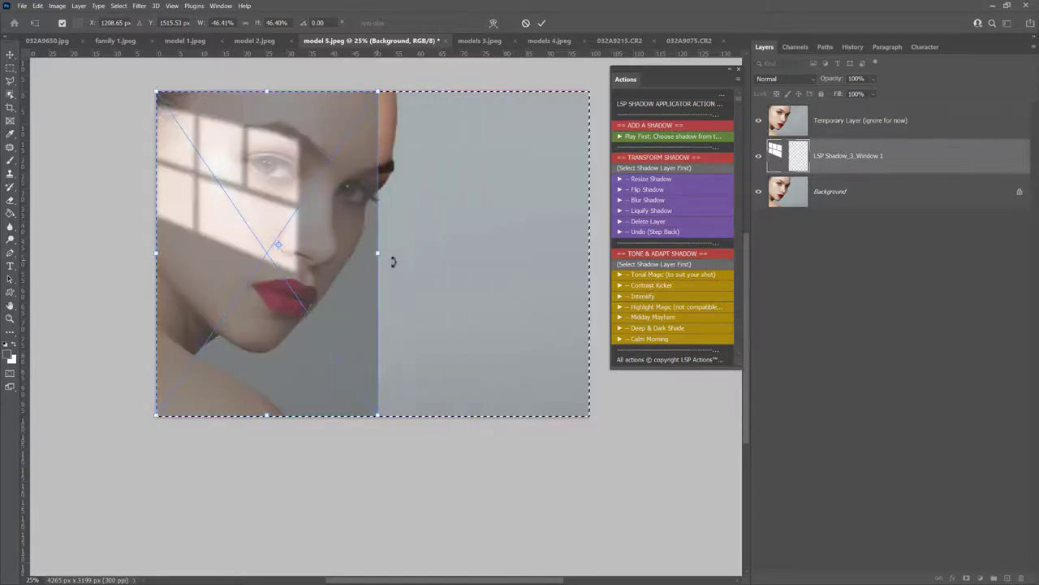
- Enlarge the window overlay to about 137% width and 82% height, shift it to cover the face and background, and commit it
left_click_drag(376, 255, 590, 256)
left_click_drag(590, 416, 656, 496)
left_click_drag(343, 276, 376, 221)
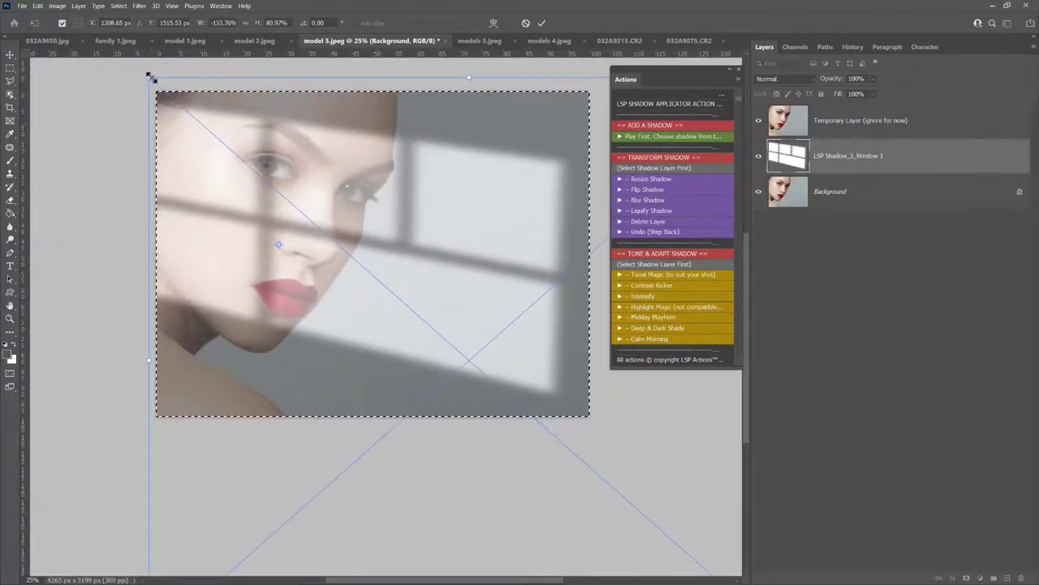
left_click_drag(151, 78, 134, 67)
right_click(321, 172)
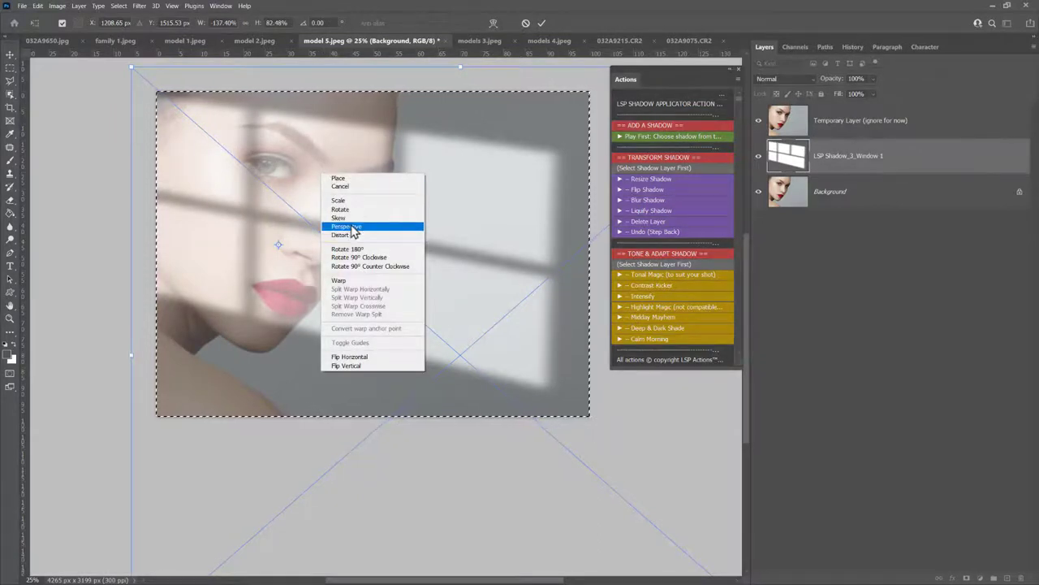
left_click(381, 140)
mouse_move(427, 155)
left_mouse_down()
mouse_move(439, 140)
mouse_move(432, 151)
left_mouse_up()
key("Return")
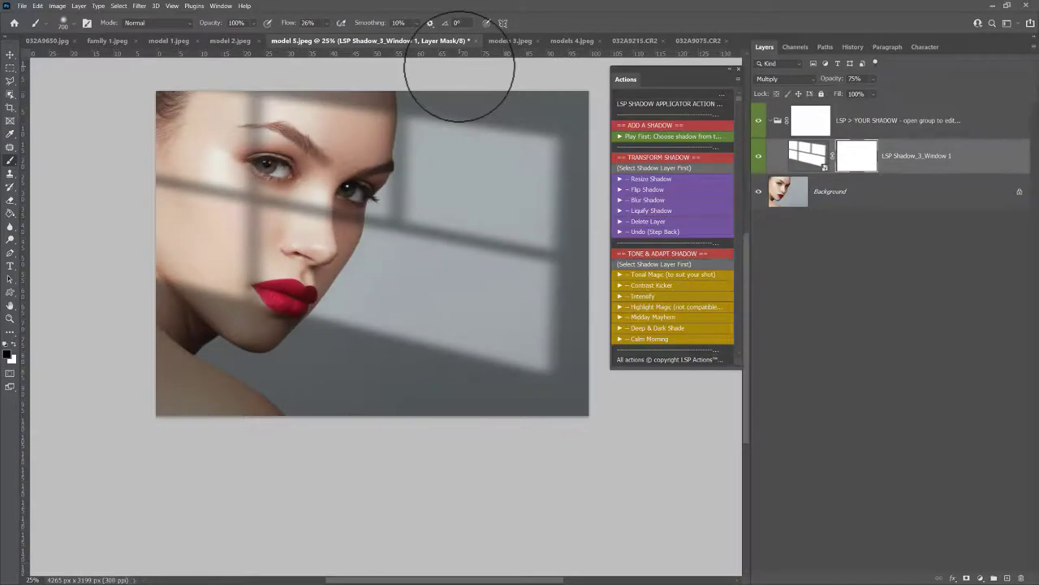
- Check the photo without the window shadow, run Tonal Magic on the shadow, and set the Tonal Magic layer's opacity to 100%
left_click(757, 122)
left_click(758, 122)
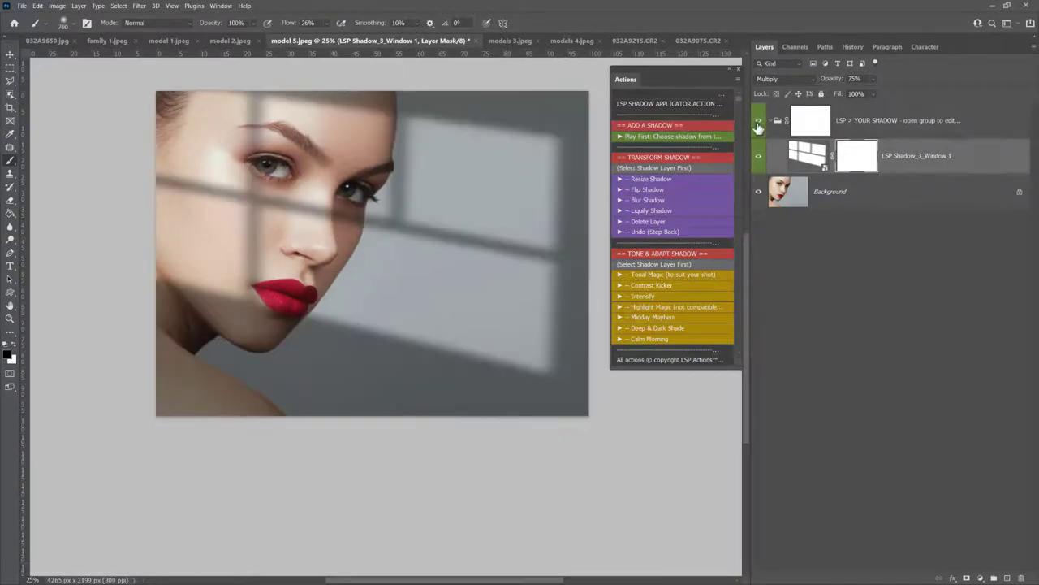
left_click(688, 275)
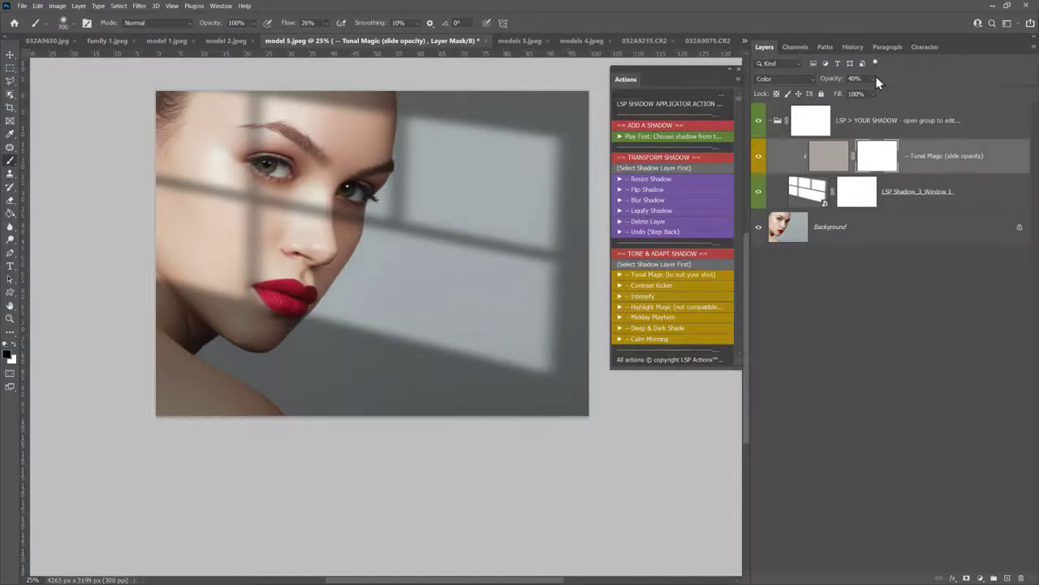
left_click_drag(879, 93, 922, 91)
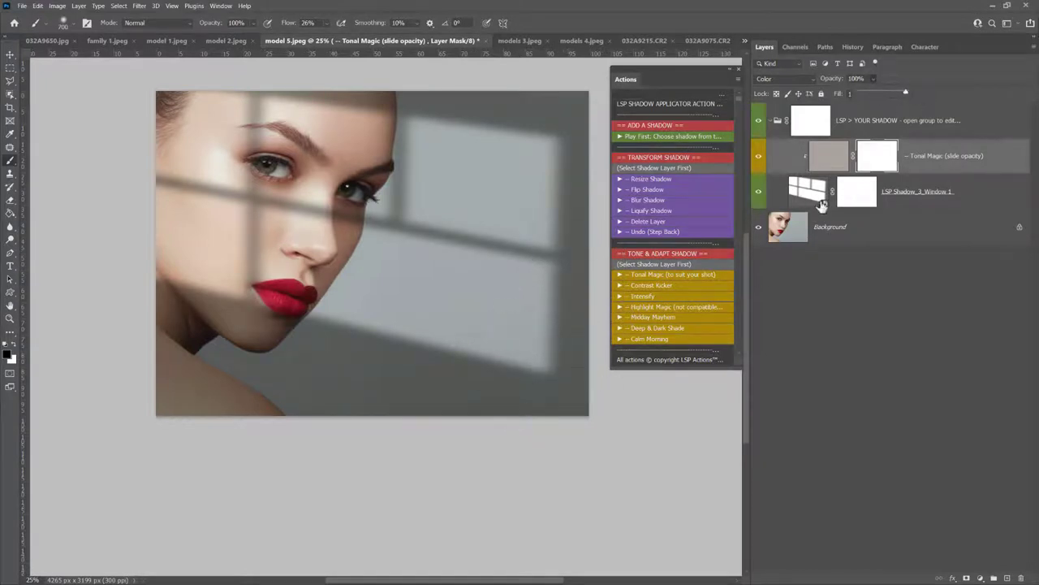
- Compare the photo with and without the window shadow, and leave its group hidden and collapsed
left_click(759, 124)
left_click(759, 124)
left_click(760, 123)
left_click(759, 124)
left_click(759, 123)
left_click(772, 124)
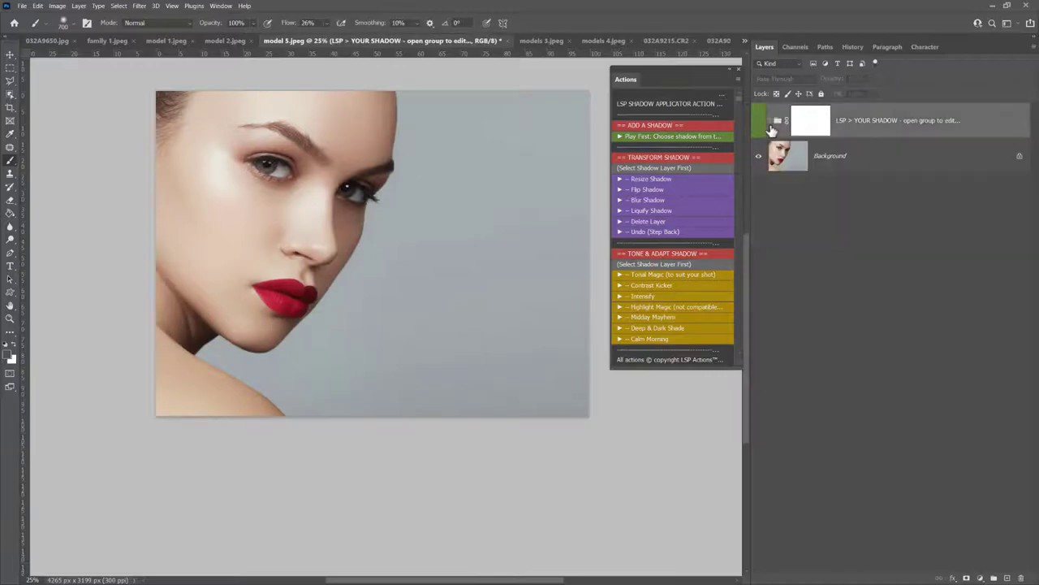
- Place the LSP Shadow_1_Simple Palm 3 overlay with the shadow action and stretch it to about 85% width and 71% height
left_click(658, 141)
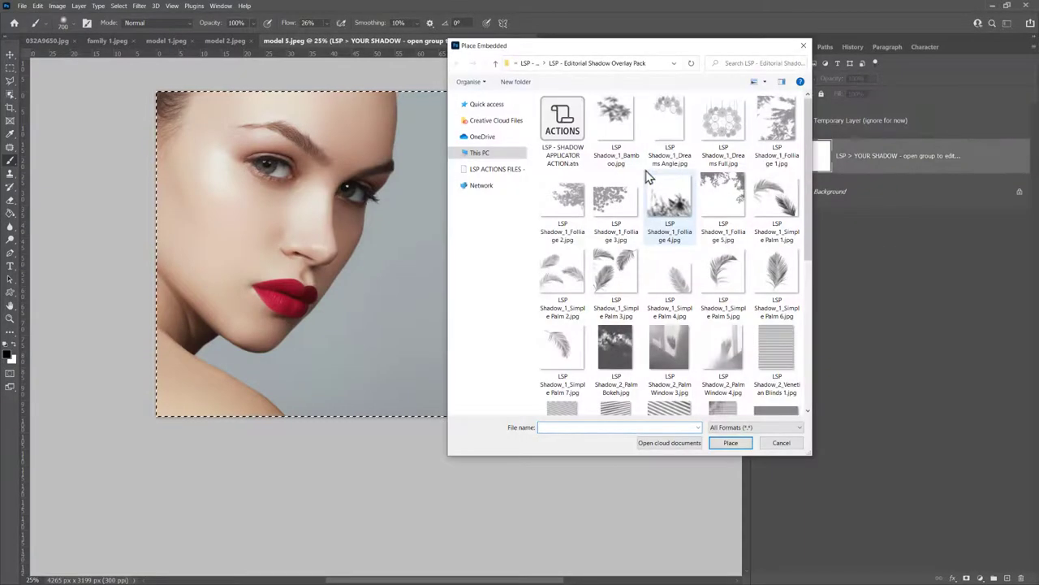
double_click(616, 274)
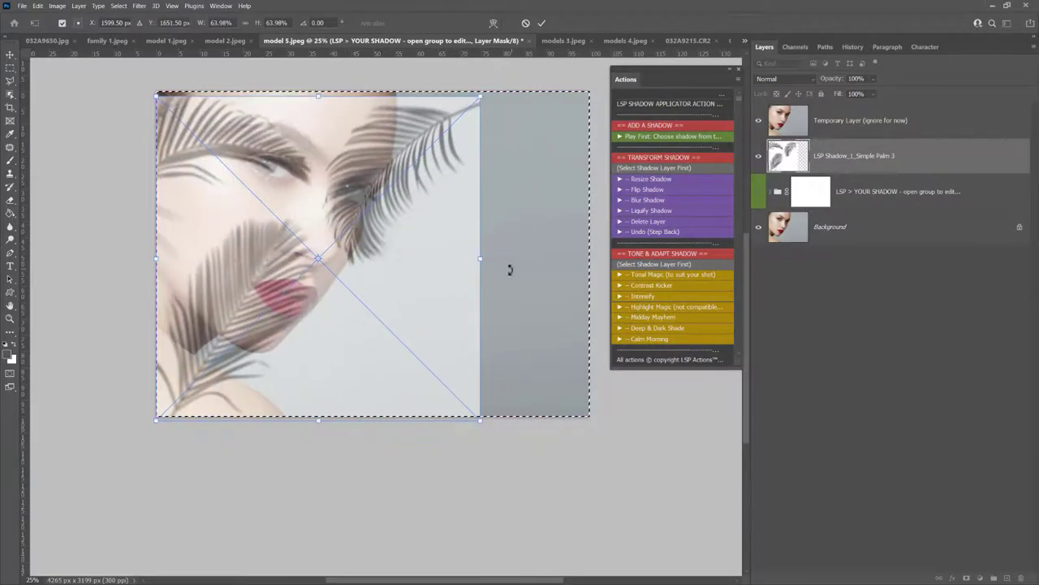
left_click_drag(501, 255, 592, 257)
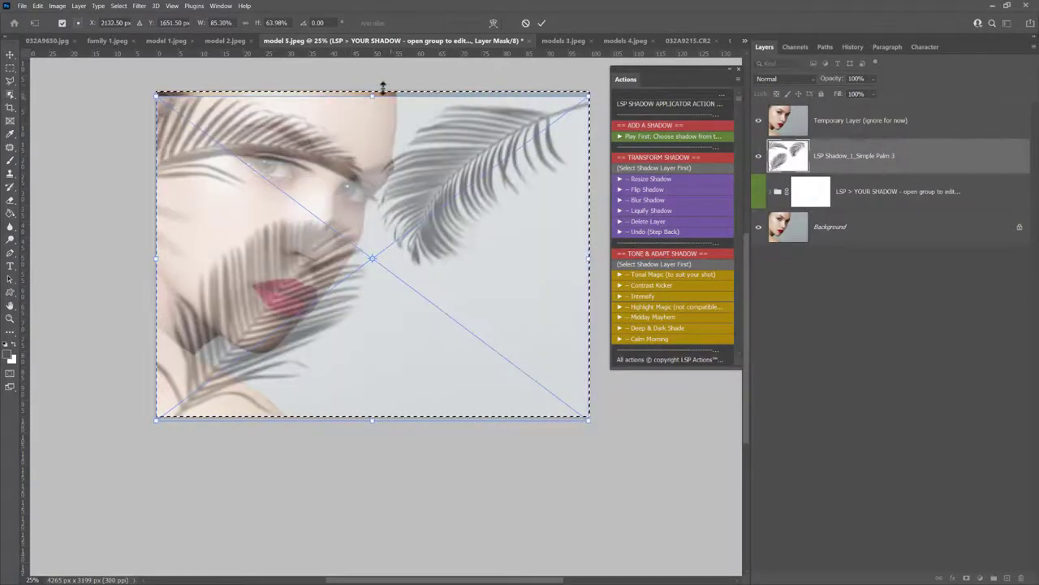
left_click_drag(372, 95, 371, 60)
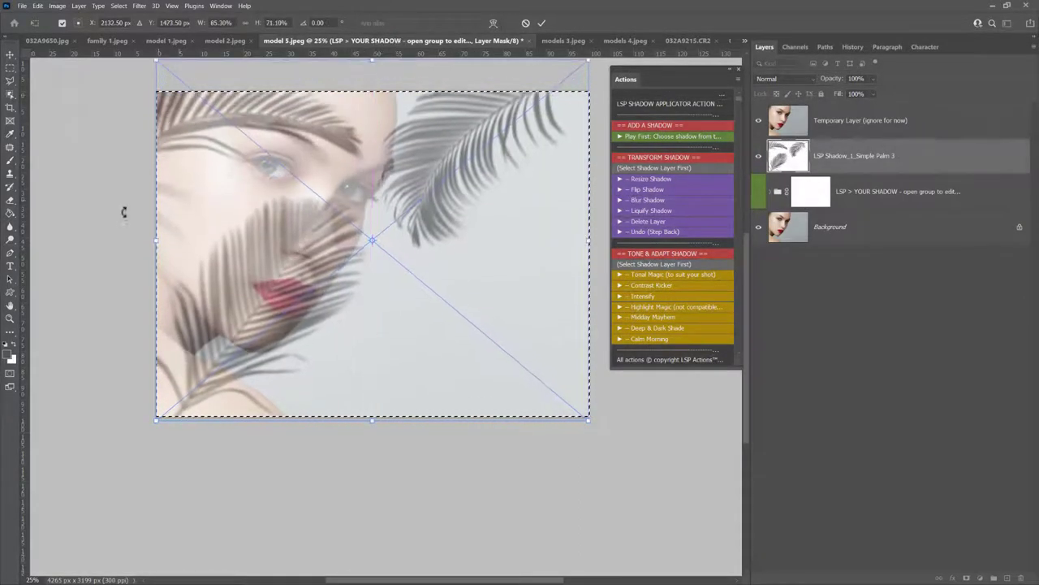
- Scale the palm overlay to about 91% width and 78% height, rotate it about 6.6°, reposition it, and commit it
left_click_drag(144, 434, 130, 459)
left_click_drag(63, 301, 48, 267)
left_click_drag(339, 281, 337, 285)
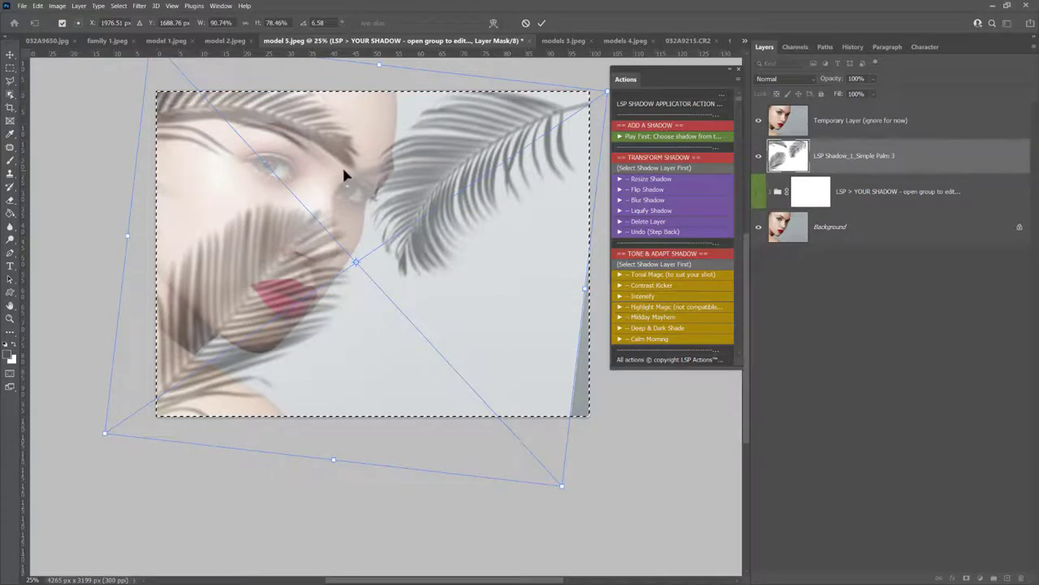
key("Return")
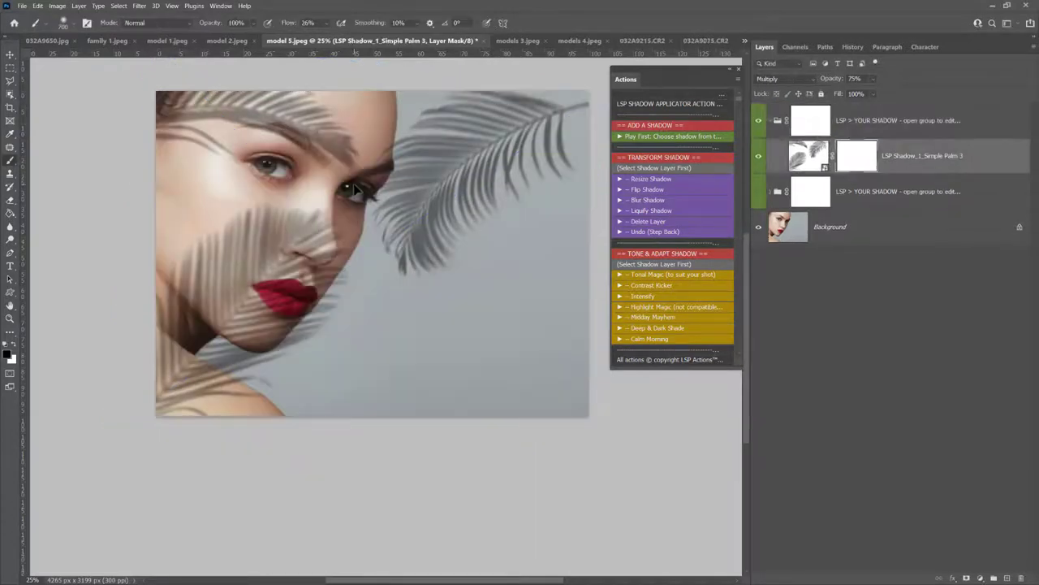
- Run Tonal Magic on the palm shadow and mask the shadow off the model's lower face with an enlarged brush
left_click(663, 277)
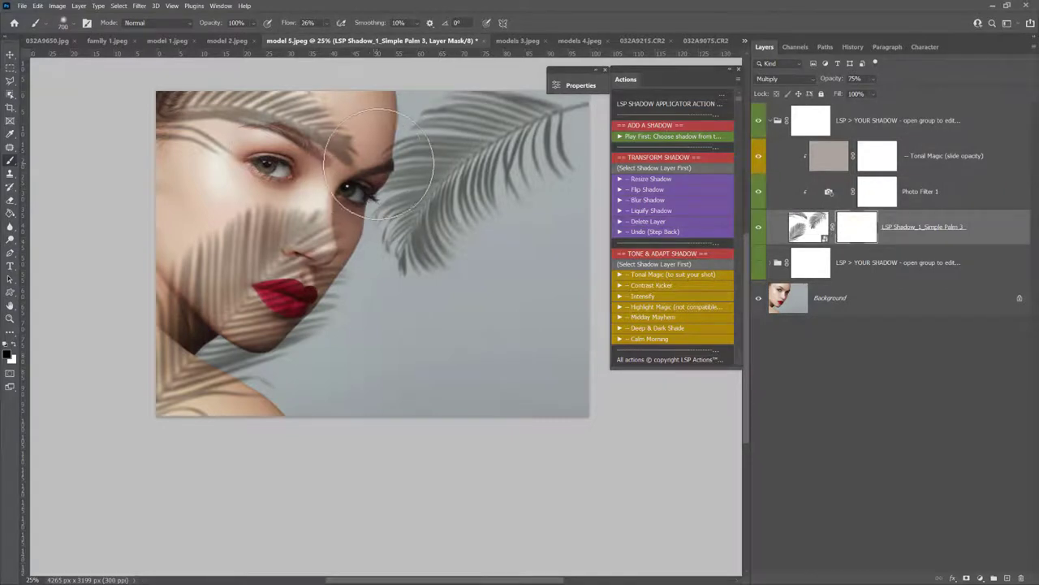
mouse_move(373, 154)
left_mouse_down()
mouse_move(328, 203)
mouse_move(313, 236)
mouse_move(300, 221)
mouse_move(215, 204)
mouse_move(282, 211)
mouse_move(204, 211)
mouse_move(259, 213)
mouse_move(399, 274)
mouse_move(330, 290)
mouse_move(317, 220)
mouse_move(307, 265)
mouse_move(313, 275)
mouse_move(321, 257)
mouse_move(340, 258)
mouse_move(332, 285)
mouse_move(222, 312)
mouse_move(293, 327)
mouse_move(225, 333)
mouse_move(215, 395)
left_mouse_up()
key("bracketright")
key("bracketright")
key("bracketright")
key("bracketright")
key("bracketright")
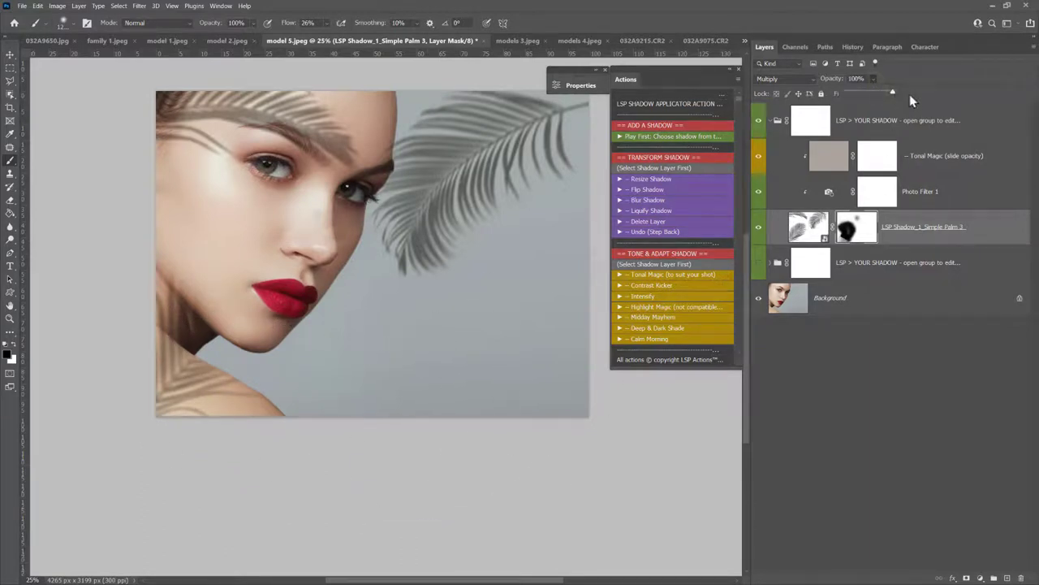
- Run Deep & Dark Shade on the palm shadow layer and collapse its shadow group
left_click(659, 326)
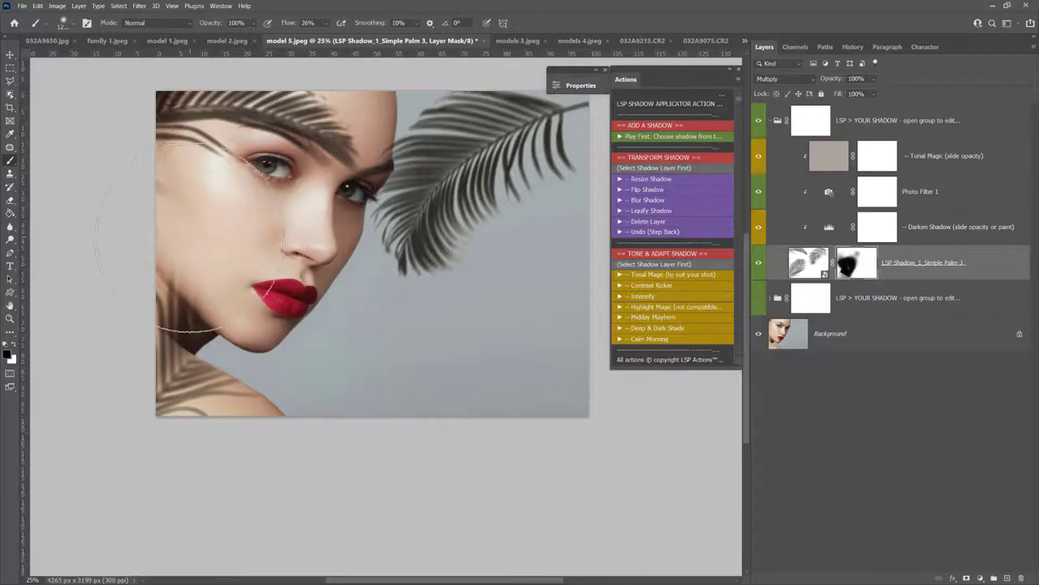
left_click(776, 123)
left_click(777, 121)
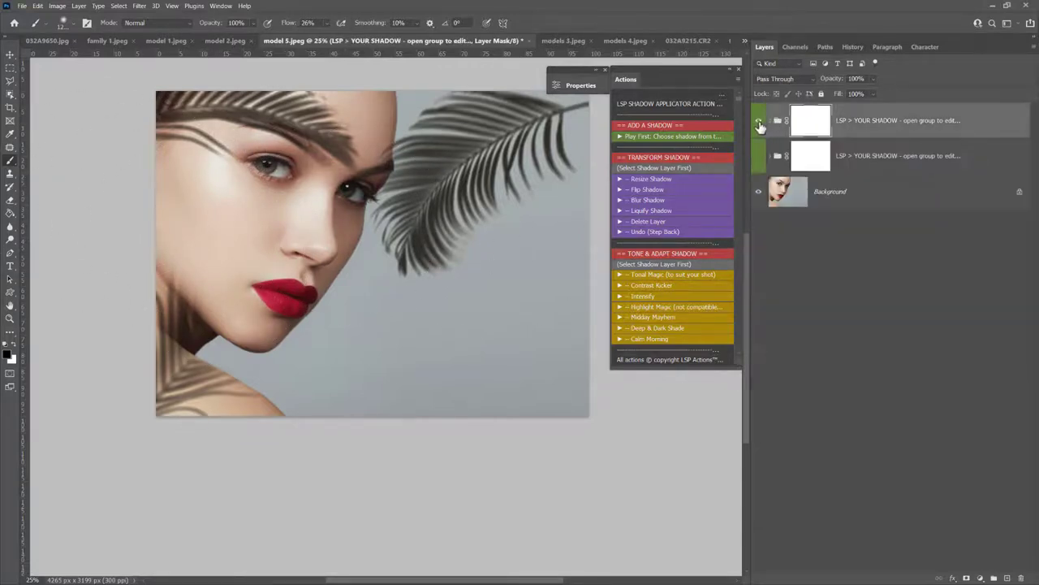
- Compare the photo under the palm and window shadow groups, and leave both groups hidden
left_click(758, 120)
left_click(758, 156)
left_click(758, 157)
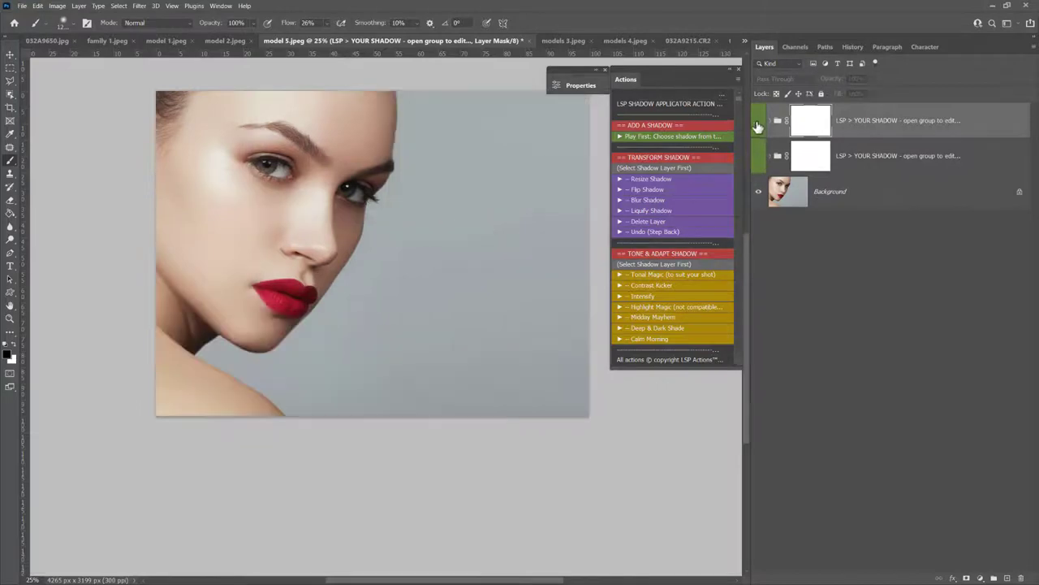
left_click(759, 122)
left_click(758, 123)
- Play the add-shadow action and place the LSP Shadow_2_Venetian Blinds 4 overlay on the portrait
left_click(654, 138)
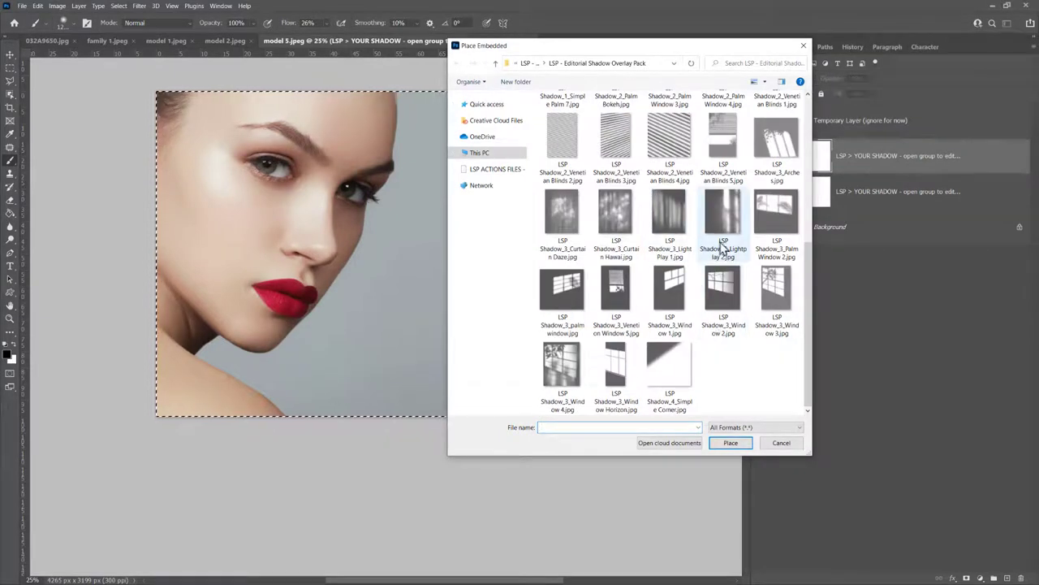
scroll(720, 361, "up", 3)
scroll(718, 365, "down", 3)
scroll(673, 324, "up", 3)
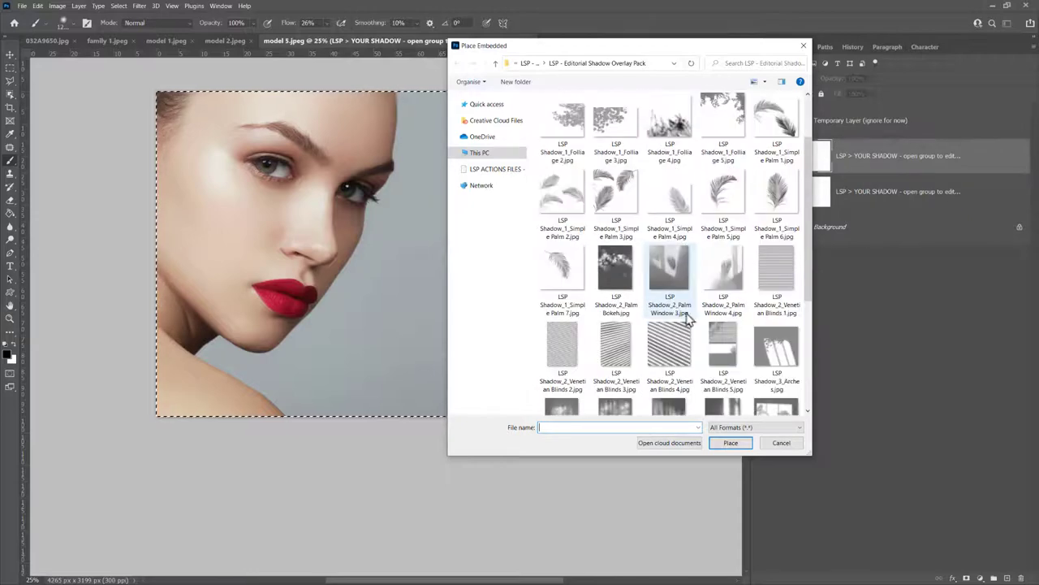
double_click(670, 337)
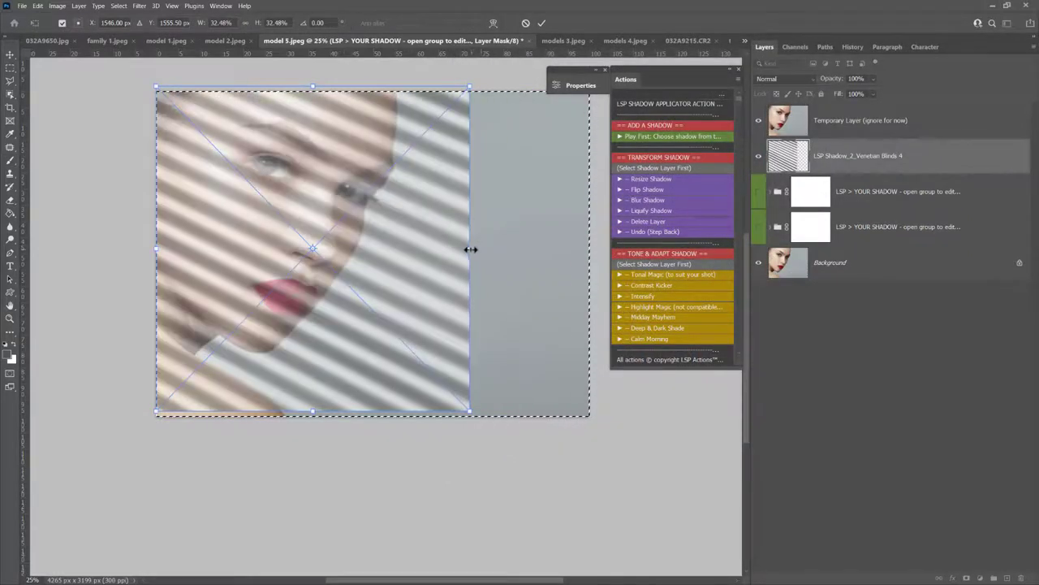
- Enlarge the blinds overlay to about 66% width and 51% height, position it over the whole photo, and commit it
left_click_drag(469, 249, 590, 251)
left_click_drag(498, 306, 311, 194)
left_click_drag(401, 302, 607, 480)
left_click_drag(454, 309, 475, 315)
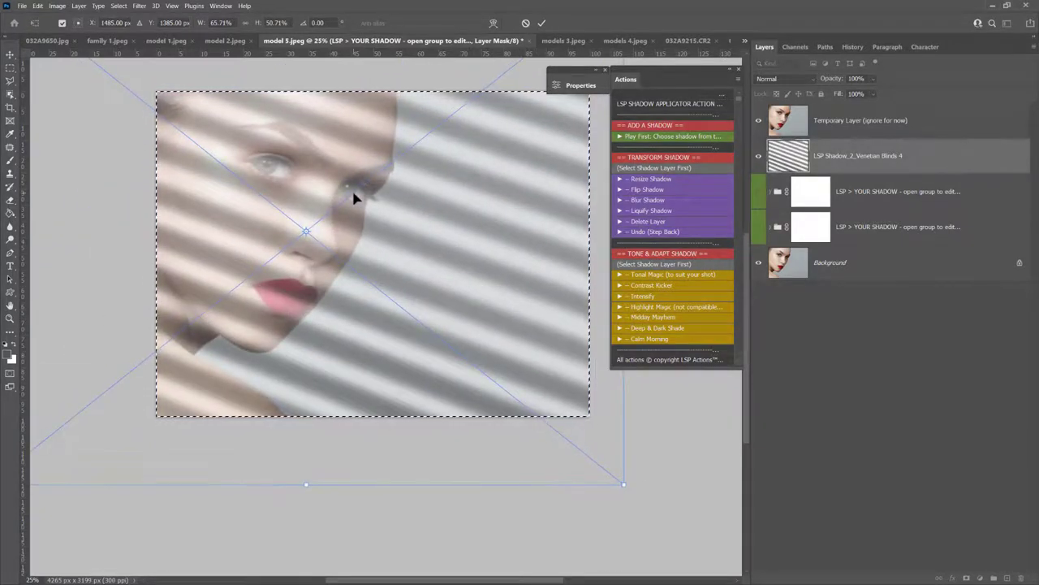
key("Return")
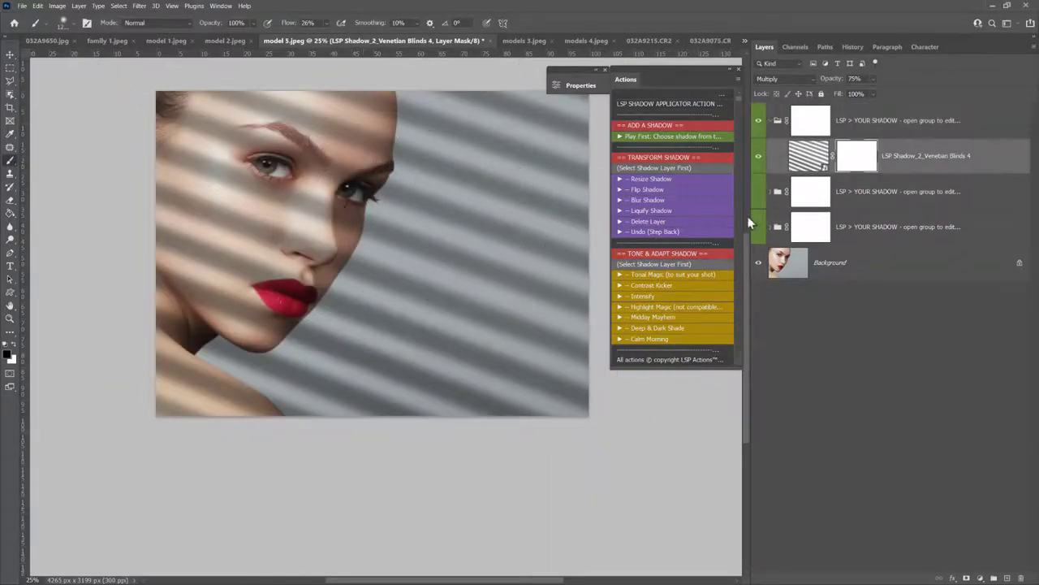
- Run Deep & Dark Shade and Tonal Magic on the blinds shadow, adjust the Tonal Magic opacity, and collapse the group
left_click(666, 327)
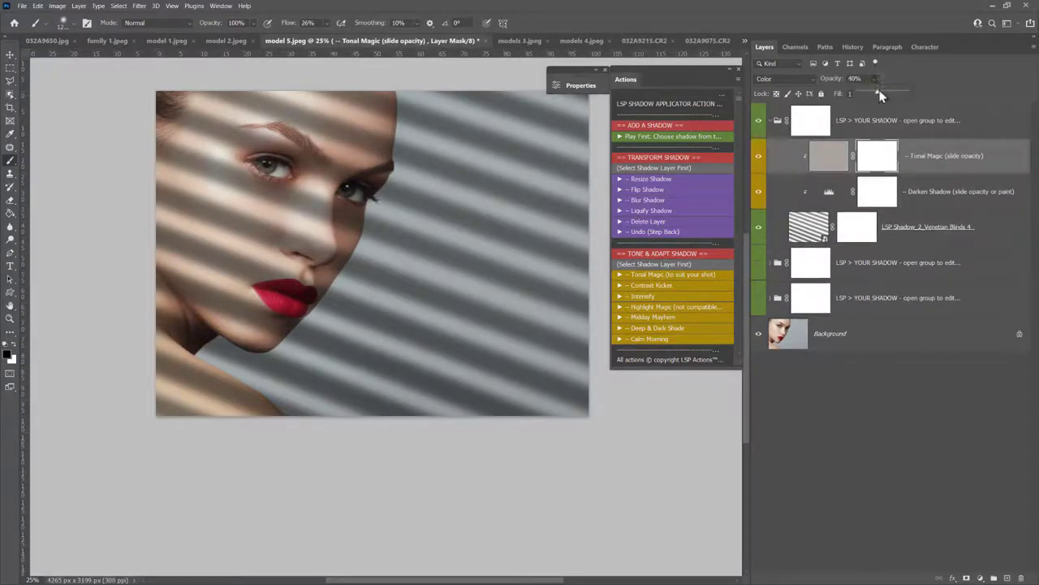
left_click(768, 121)
left_click(775, 121)
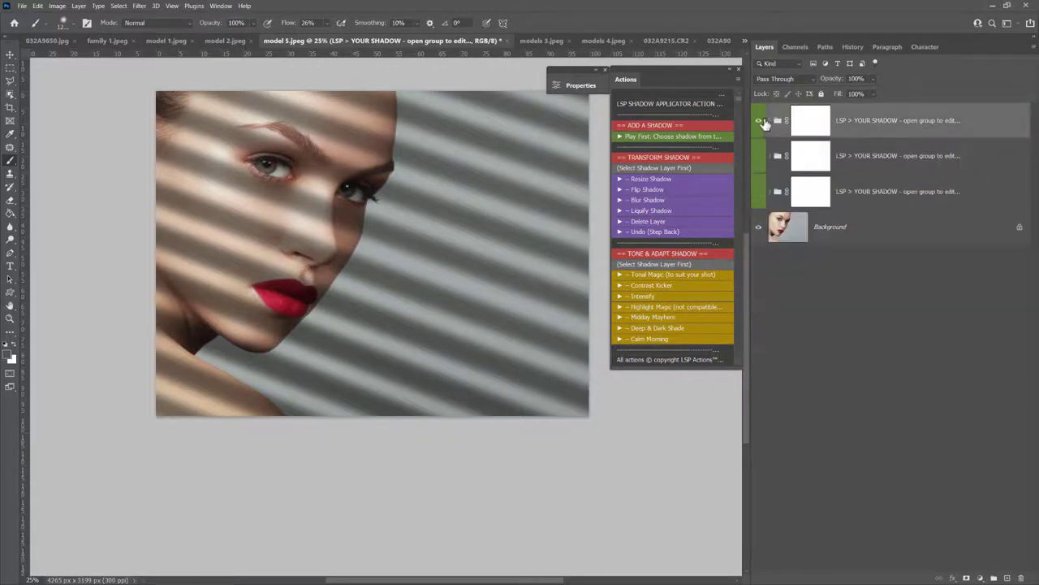
- Compare the three shadow groups one after another on the portrait, and leave all of them hidden
left_click(758, 120)
left_click(758, 192)
left_click(759, 191)
left_click(758, 156)
left_click(758, 156)
left_click(759, 121)
left_click(759, 123)
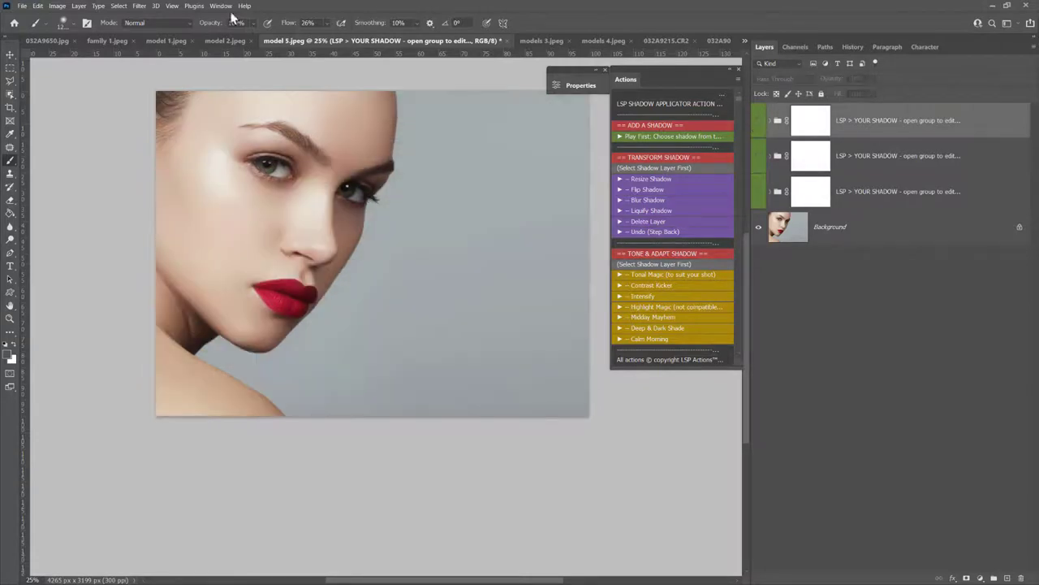
- Switch to model 2.jpeg and place the LSP Shadow_3_Venetion Window 5 overlay with the add-shadow action
left_click(225, 41)
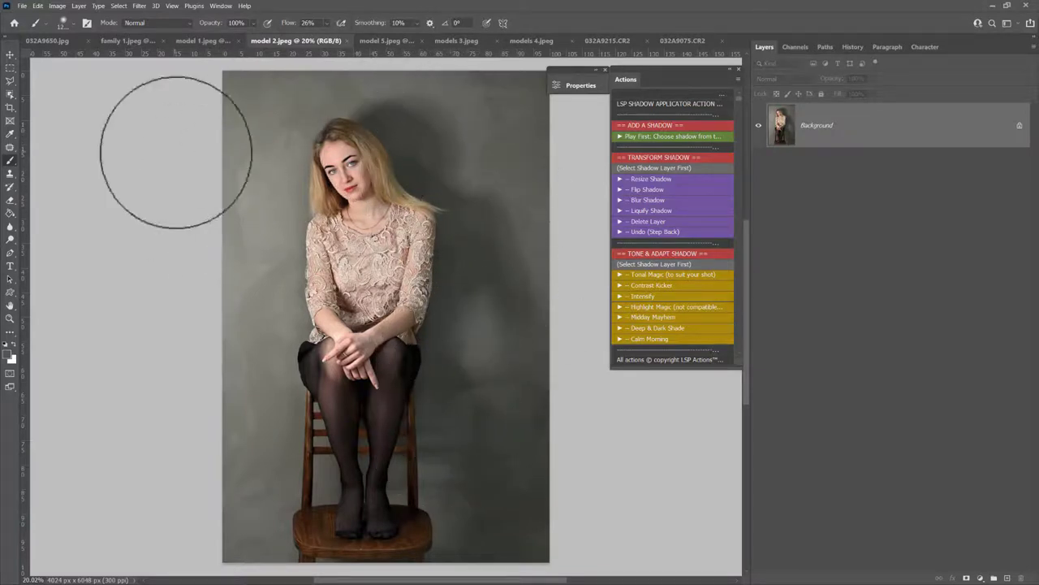
left_click(658, 138)
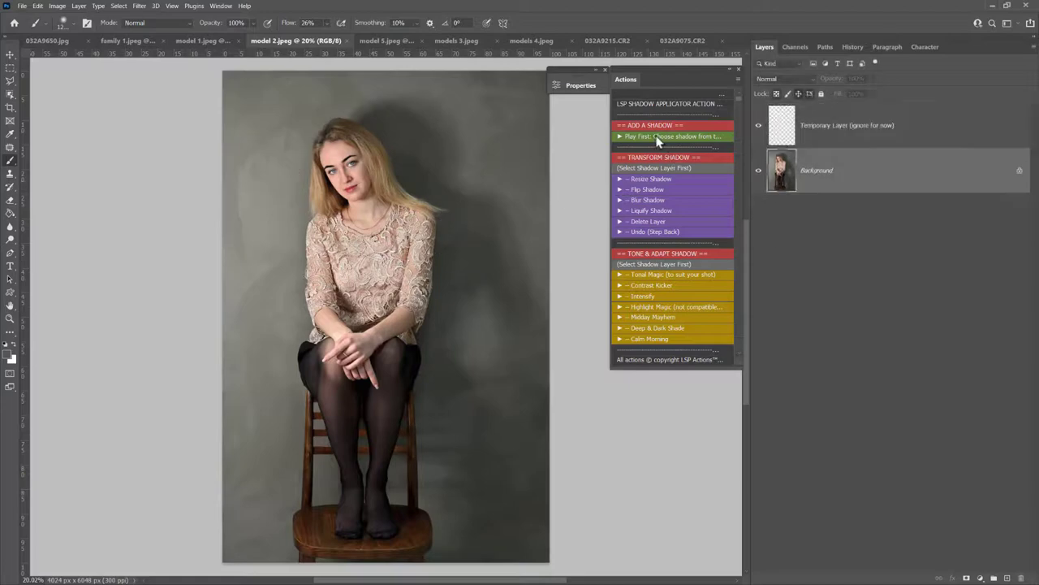
left_click_drag(807, 207, 806, 339)
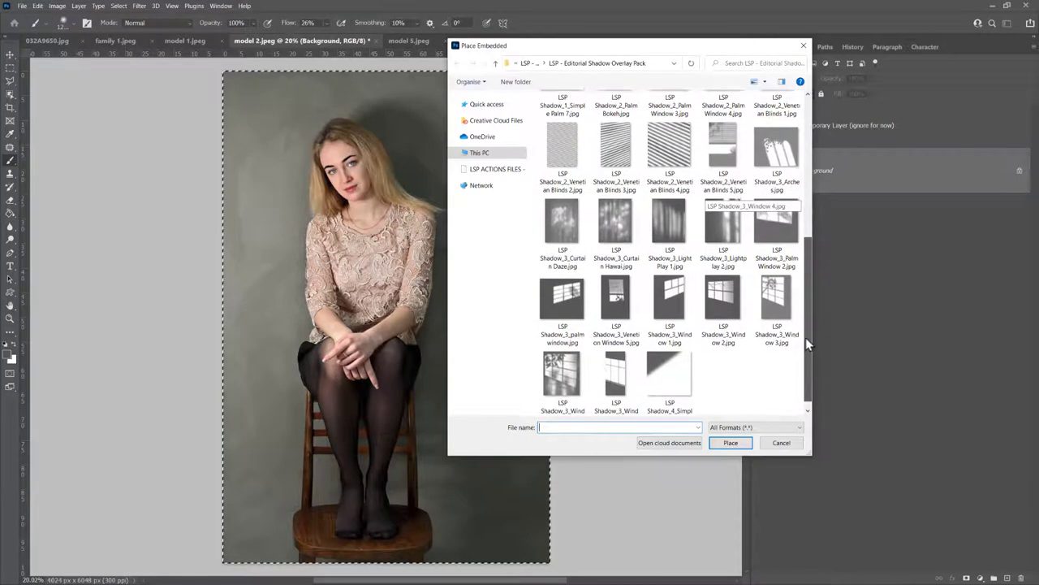
double_click(620, 307)
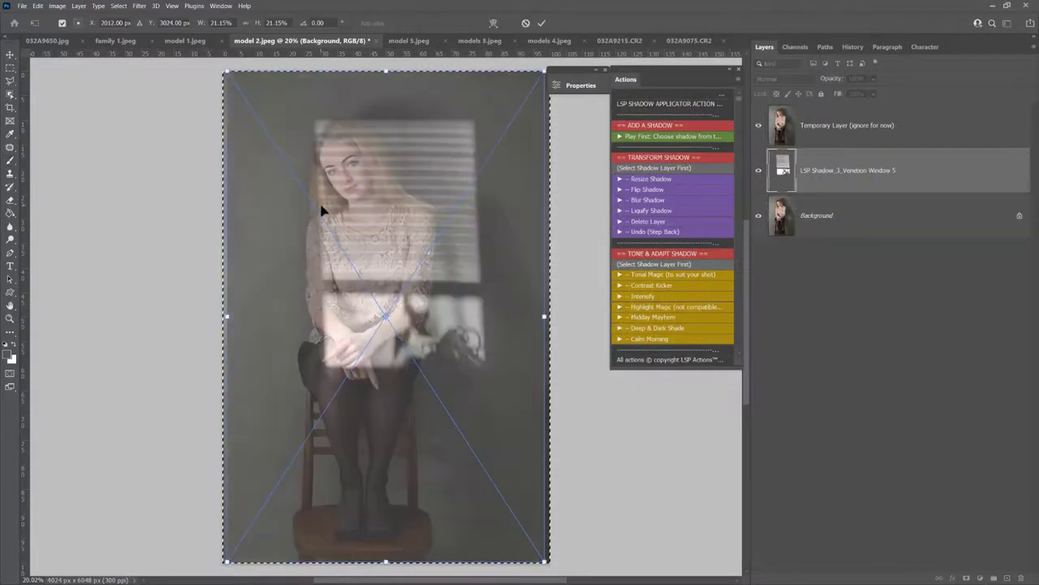
- Enlarge the window overlay to about 35% width and 32% height and position it over the seated model and wall
left_click_drag(376, 291, 257, 184)
left_click_drag(420, 457, 308, 306)
left_click_drag(423, 354, 362, 419)
left_click_drag(96, 328, 177, 230)
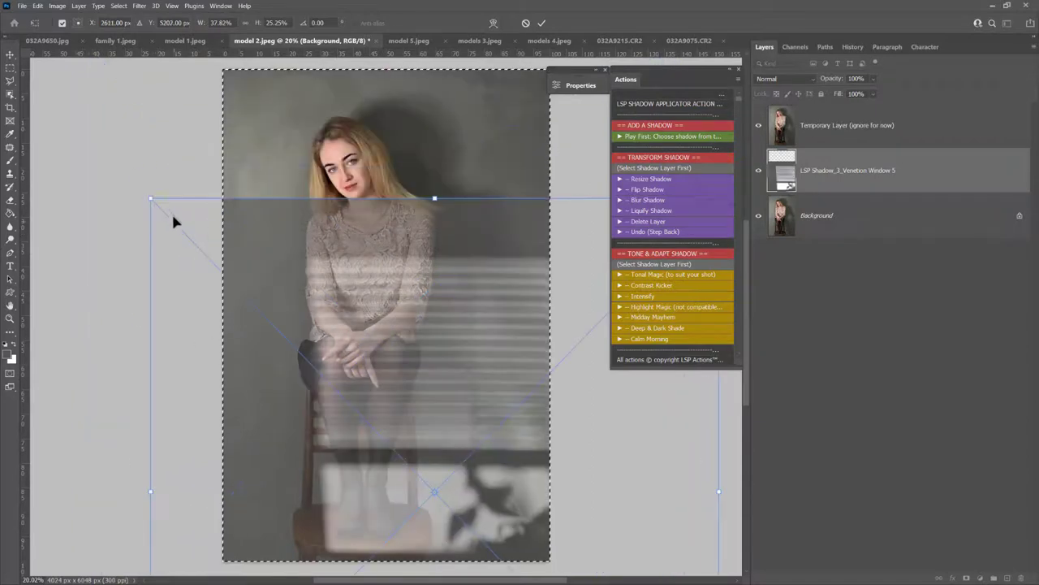
left_click_drag(149, 198, 284, 214)
left_click_drag(372, 367, 264, 272)
left_click_drag(146, 109, 87, 71)
left_click_drag(331, 332, 542, 372)
scroll(665, 439, "down", 2)
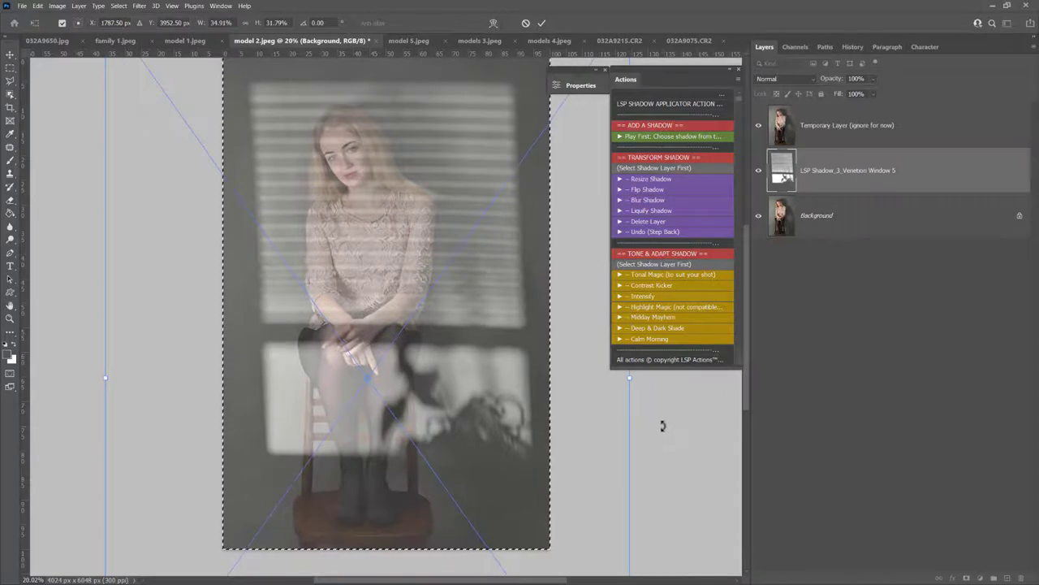
mouse_move(634, 379)
left_mouse_down()
mouse_move(652, 382)
mouse_move(627, 379)
left_mouse_up()
- Apply a Perspective transform to the window overlay so it widens toward one side, reposition it, and commit it
right_click(481, 323)
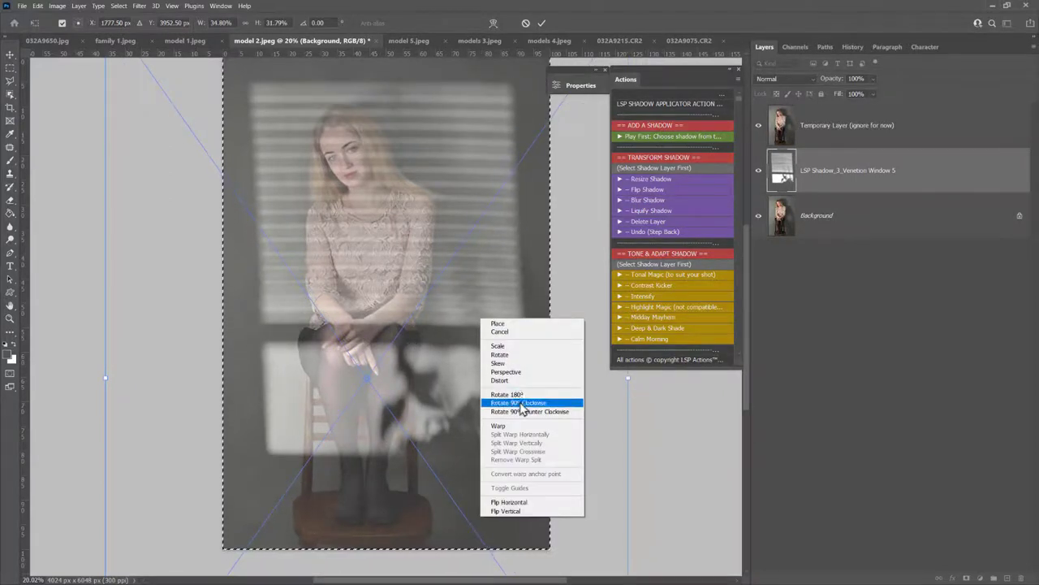
left_click(569, 374)
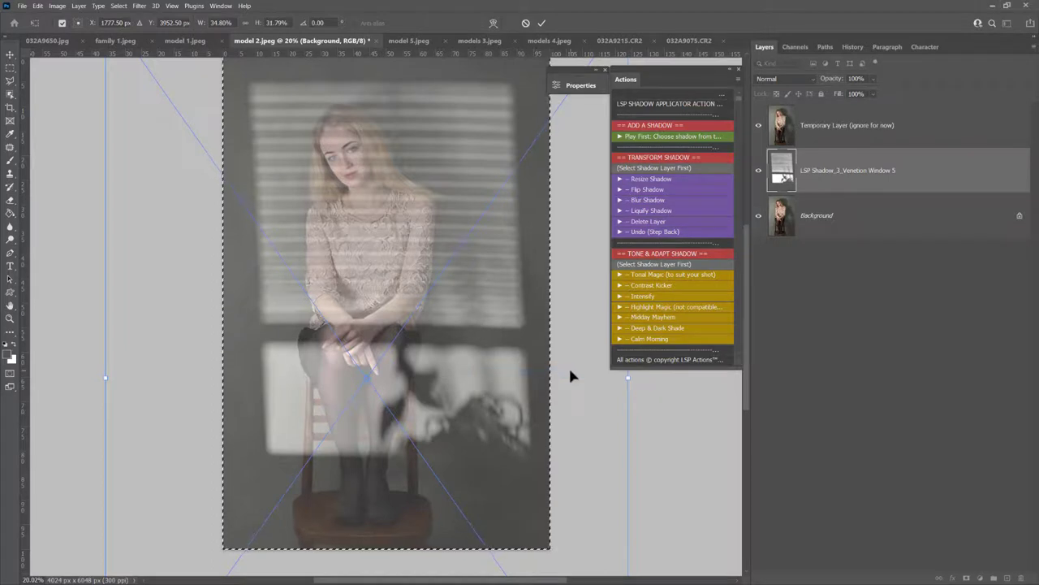
key("ctrl+0")
left_click_drag(523, 151, 542, 134)
left_click_drag(503, 221, 516, 268)
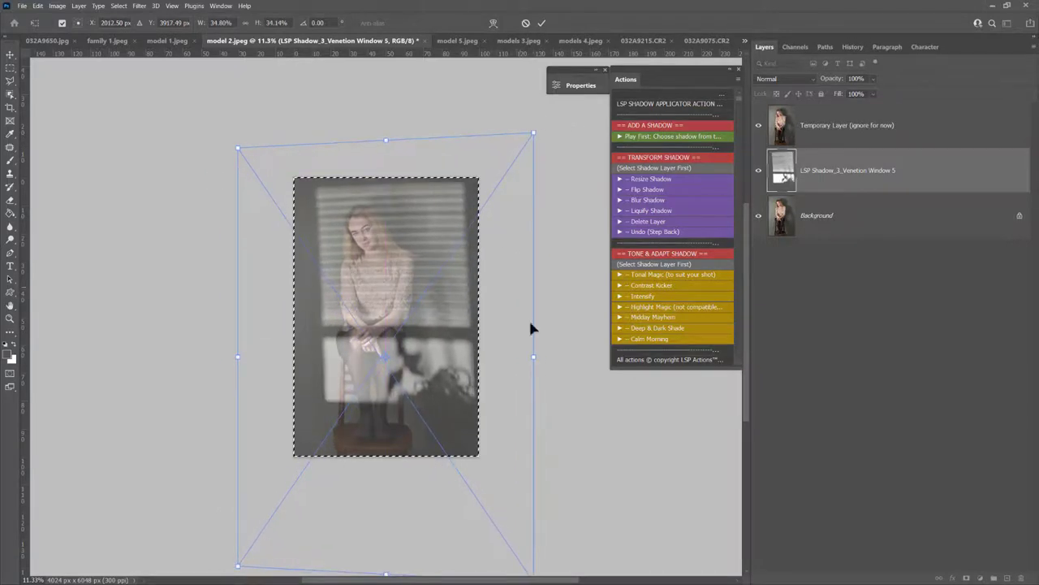
left_click_drag(532, 367, 440, 395)
right_click(459, 365)
left_click(479, 370)
key("Return")
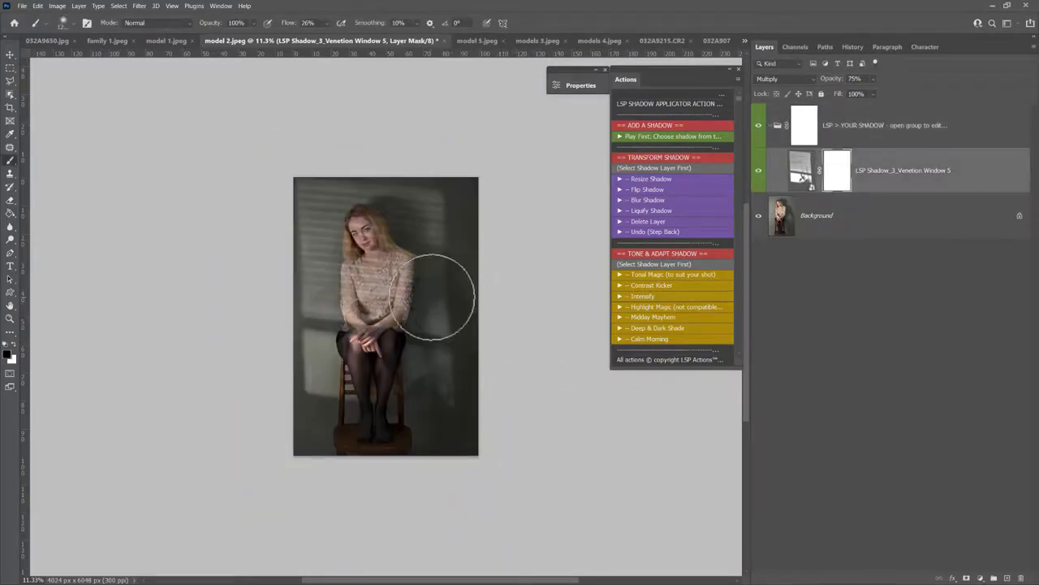
- Reposition the window shadow on the wall and brush on its mask to remove the shadow from the model
key("v")
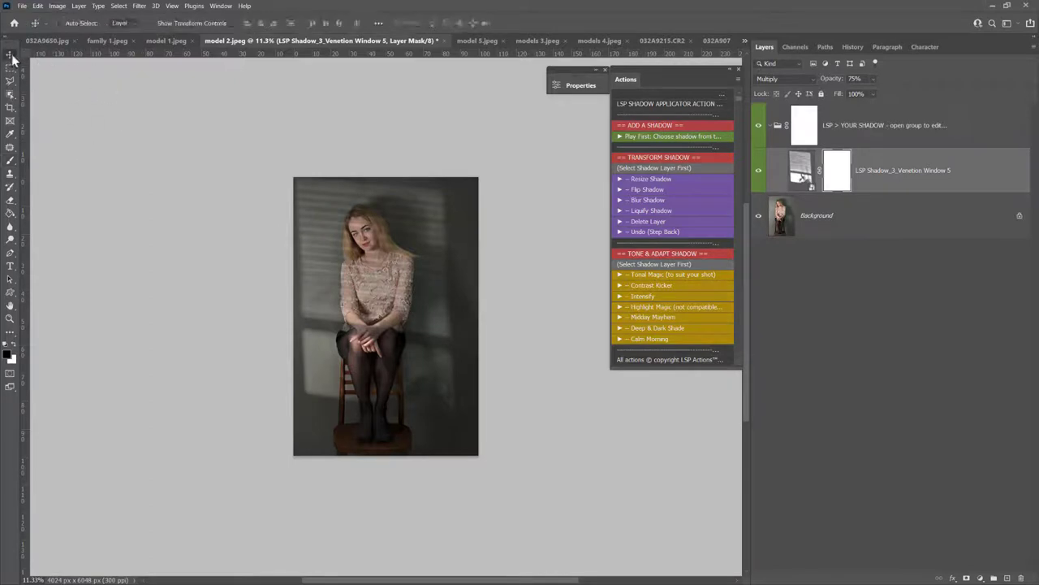
left_click_drag(459, 364, 435, 357)
key("b")
mouse_move(321, 260)
left_mouse_down()
mouse_move(365, 225)
mouse_move(388, 373)
mouse_move(364, 398)
mouse_move(375, 471)
mouse_move(371, 429)
mouse_move(394, 313)
mouse_move(374, 267)
mouse_move(418, 336)
mouse_move(466, 322)
left_mouse_up()
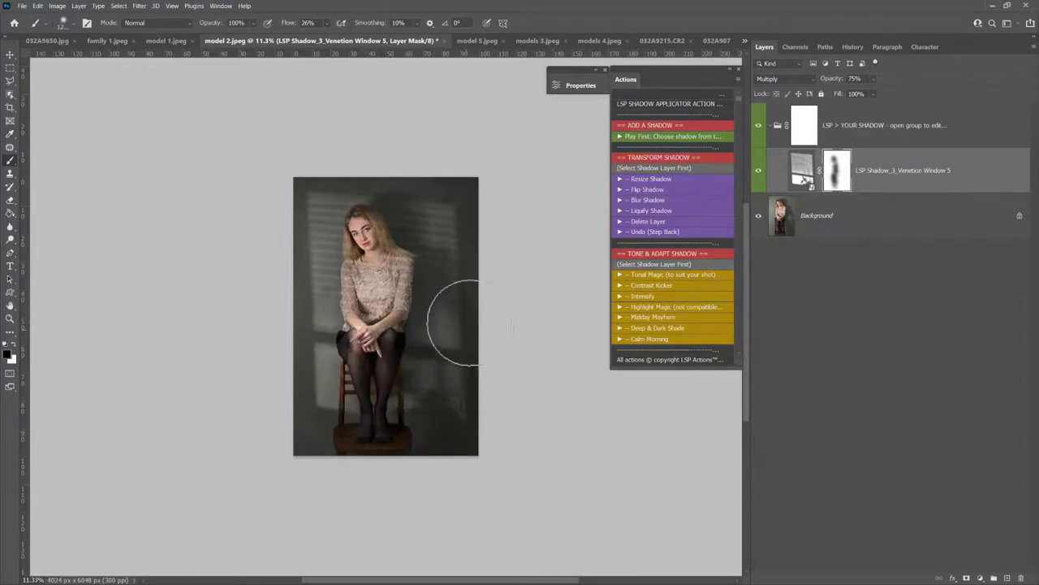
- Collapse the window shadow group, compare the photo with and without it, and leave the group hidden
left_click(773, 127)
left_click(758, 126)
left_click(758, 126)
left_click(758, 126)
left_click(758, 125)
left_click(759, 127)
left_click(758, 127)
left_click(759, 127)
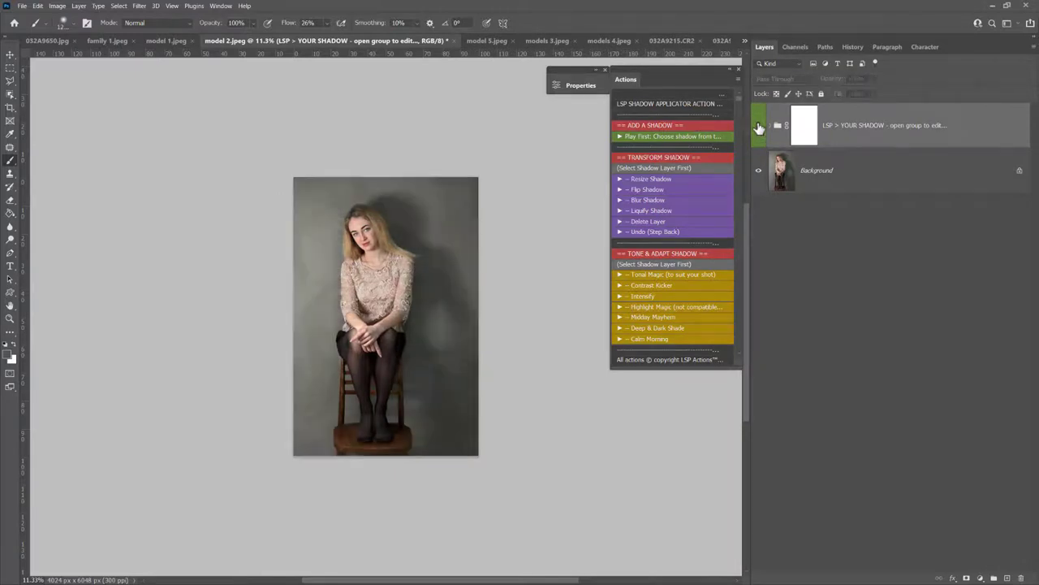
- Play the add-shadow action and place the LSP Shadow_1_Simple Palm 6 overlay on the seated portrait
left_click(636, 138)
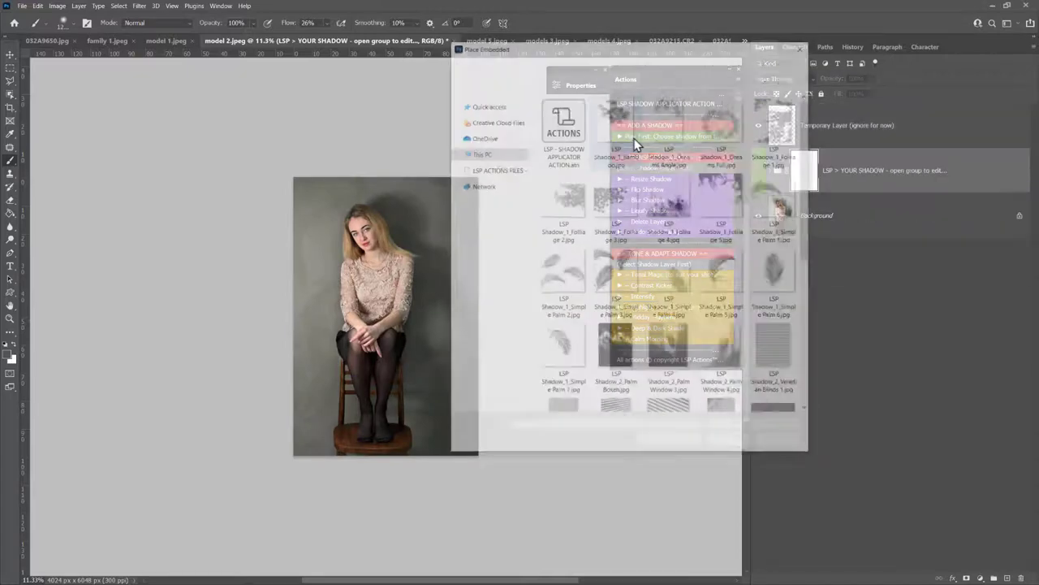
scroll(808, 188, "down", 3)
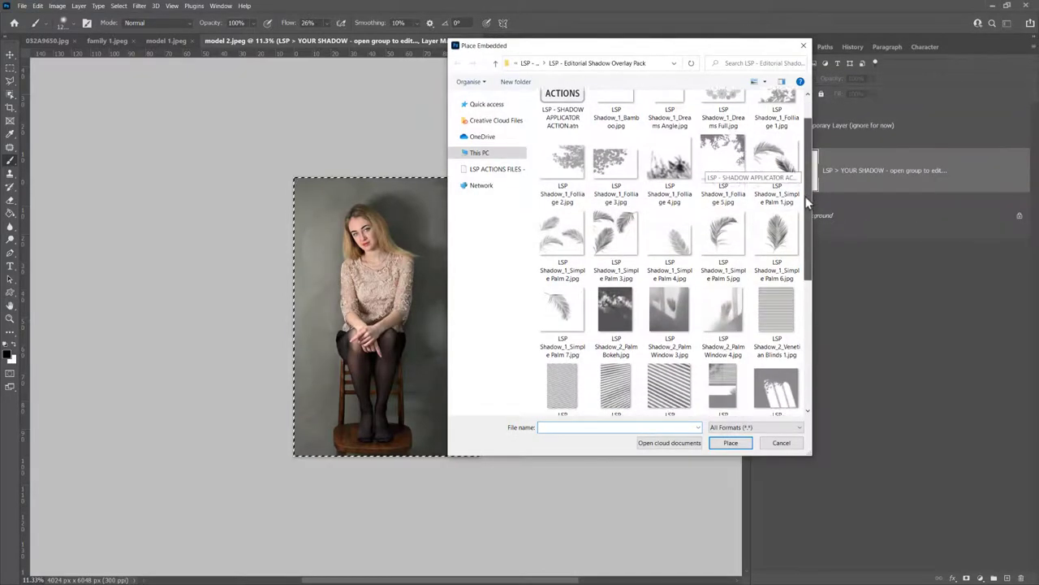
scroll(806, 234, "up", 3)
scroll(808, 216, "down", 2)
scroll(805, 223, "down", 1)
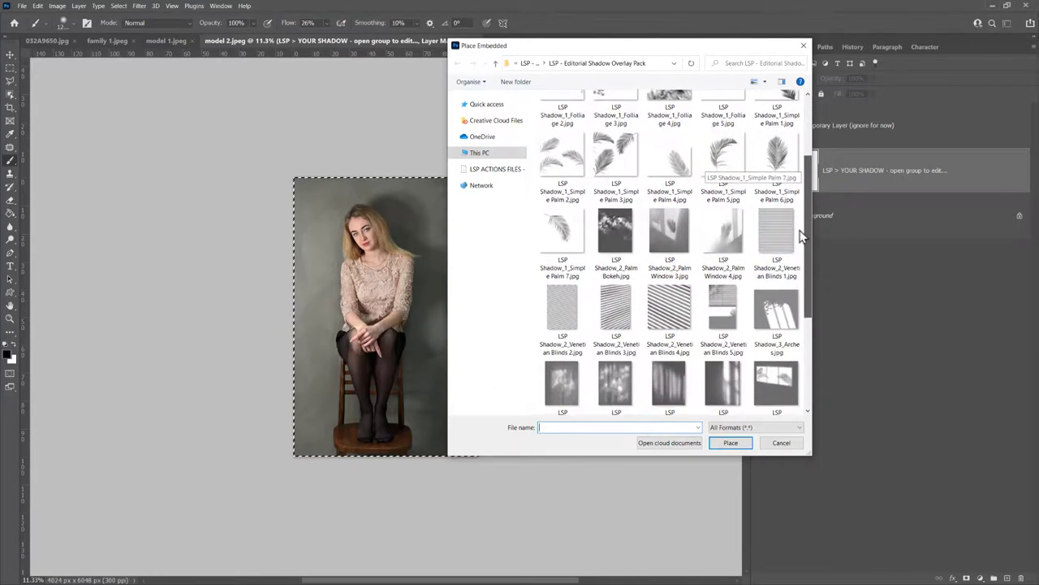
double_click(773, 159)
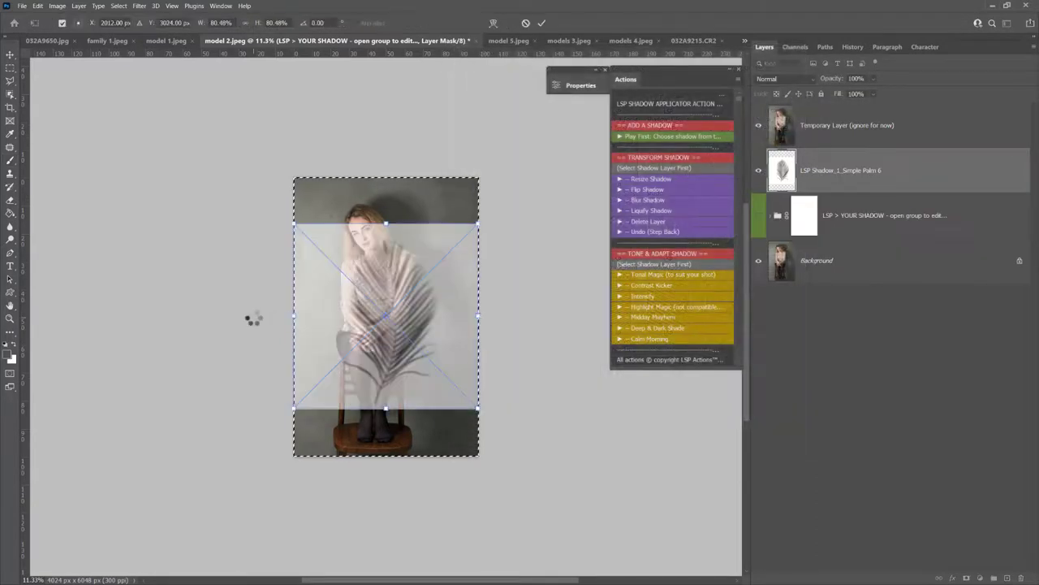
- Rotate the palm overlay, move it to the lower right of the photo, and commit it
left_click_drag(535, 419, 473, 373)
left_click_drag(504, 278, 415, 363)
key("Return")
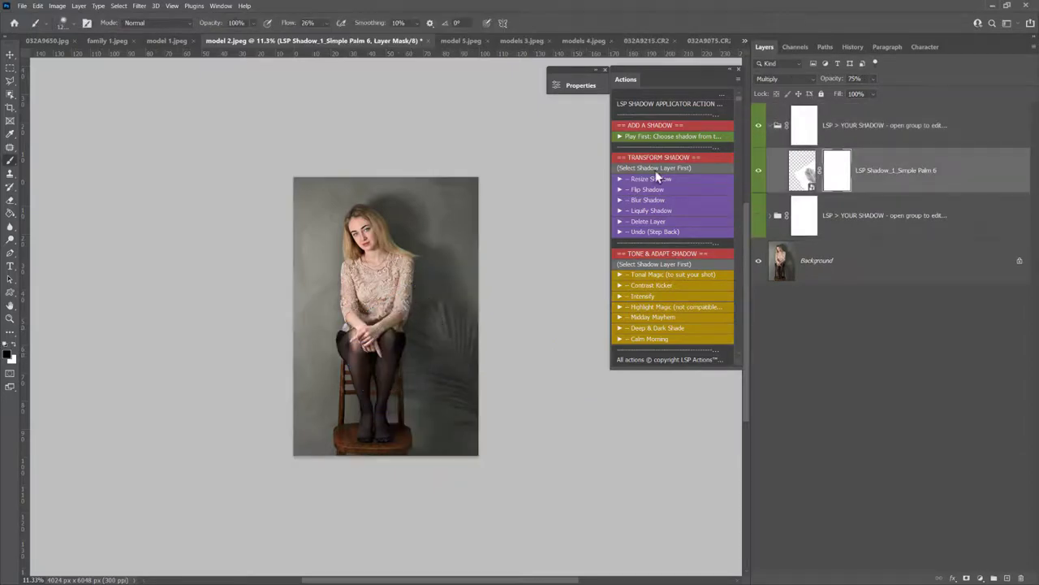
- Place the LSP Shadow_1_Simple Palm 5 overlay, rotate it about 25°, move it to the photo's upper left, and commit it
left_click(650, 138)
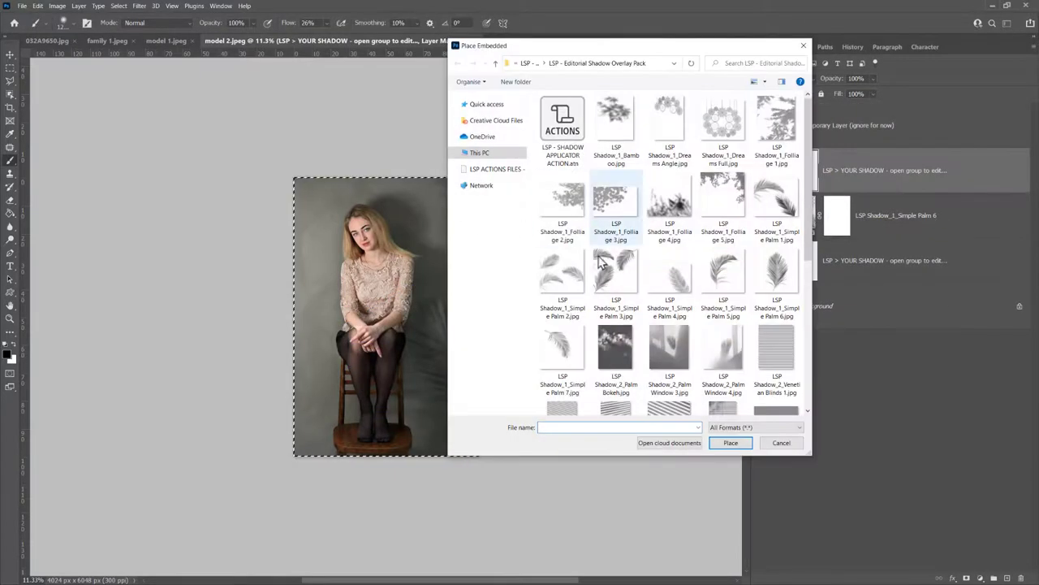
double_click(723, 272)
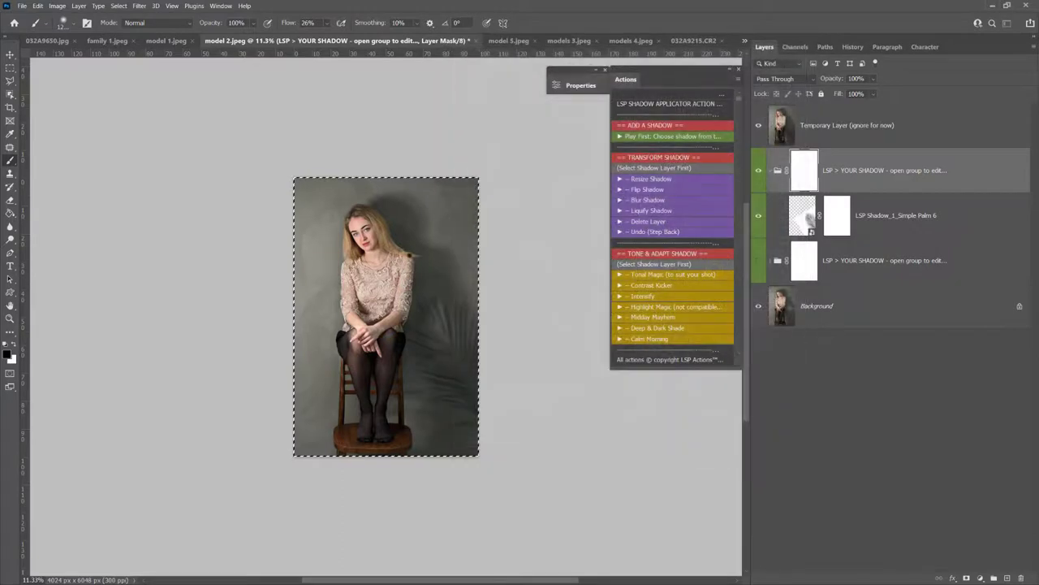
left_click_drag(412, 138, 475, 173)
left_click_drag(476, 434, 397, 272)
key("Return")
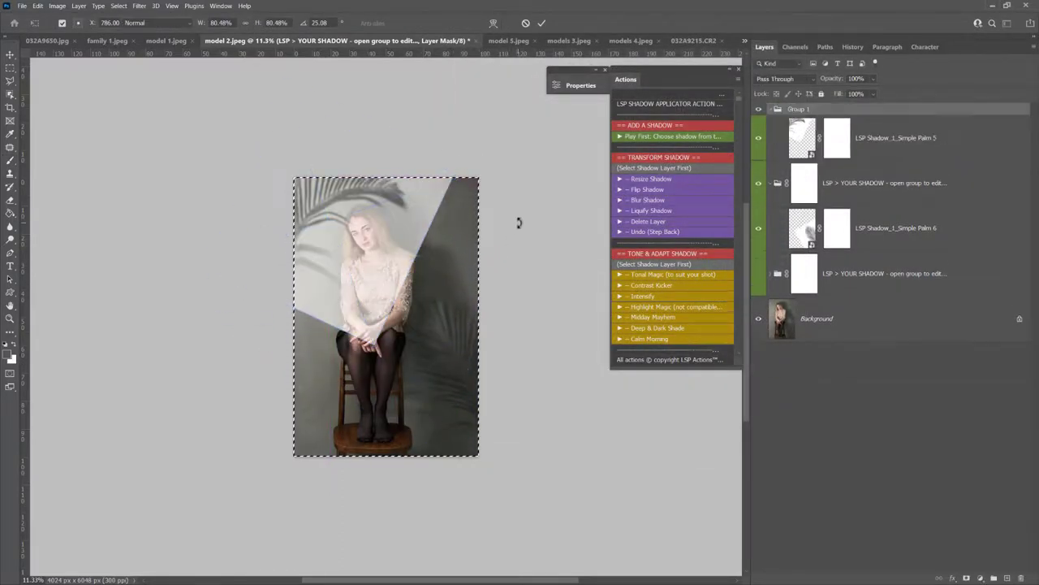
- Play the add-shadow action and place the LSP Shadow_1_Folliage 4 overlay on the seated portrait
left_click(654, 137)
scroll(686, 282, "down", 5)
scroll(690, 288, "up", 5)
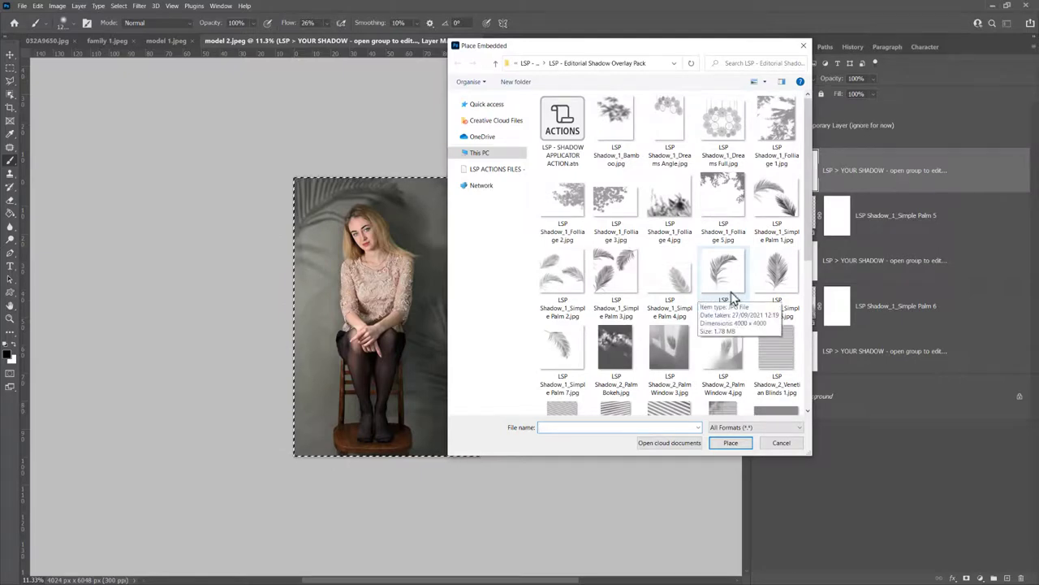
double_click(670, 203)
- Stretch the foliage overlay to about 153% width and 155% height across the photo's lower part, and commit it
left_click_drag(393, 377, 478, 400)
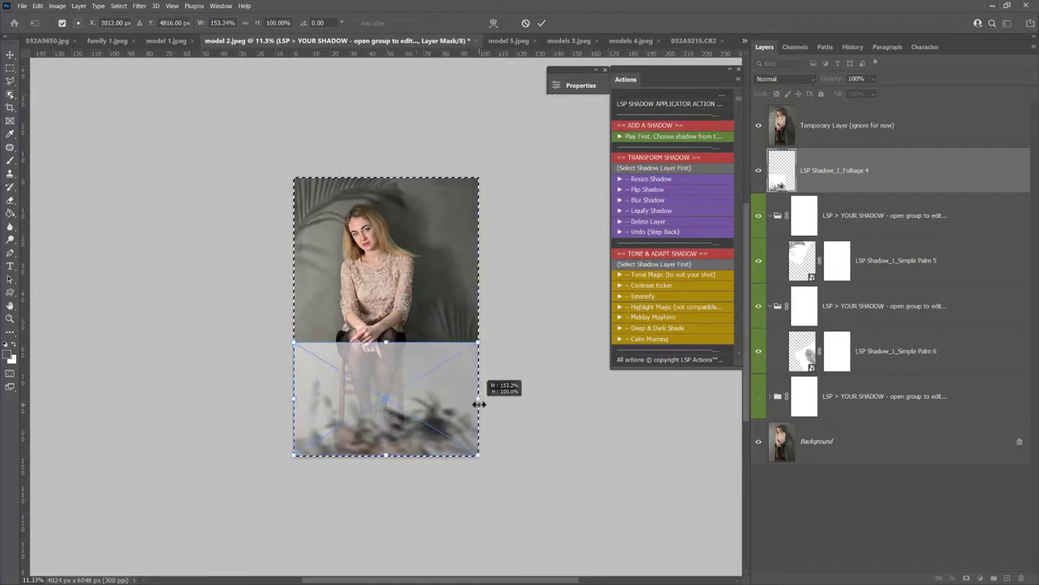
left_click_drag(386, 342, 386, 283)
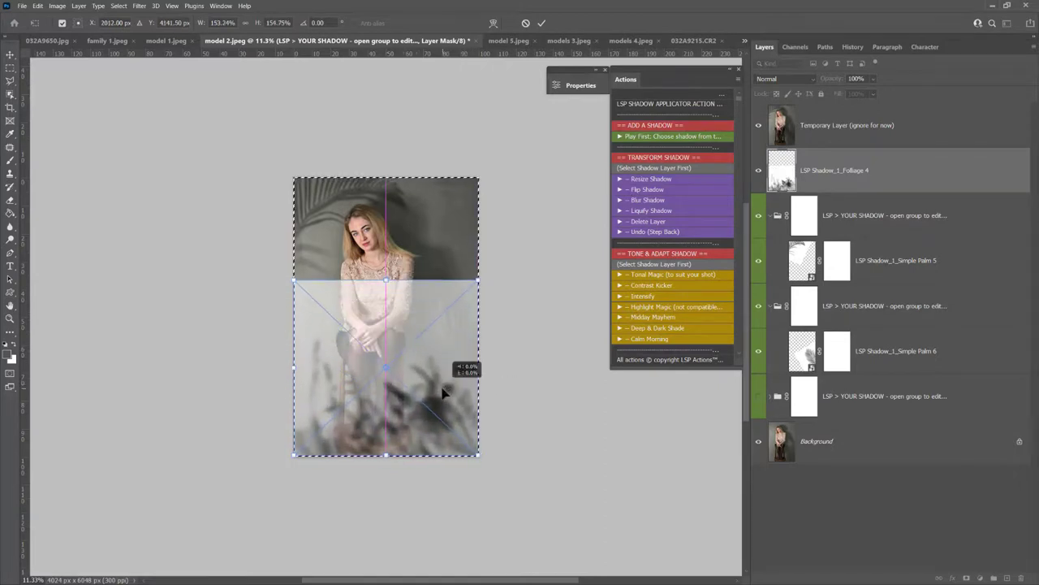
key("Return")
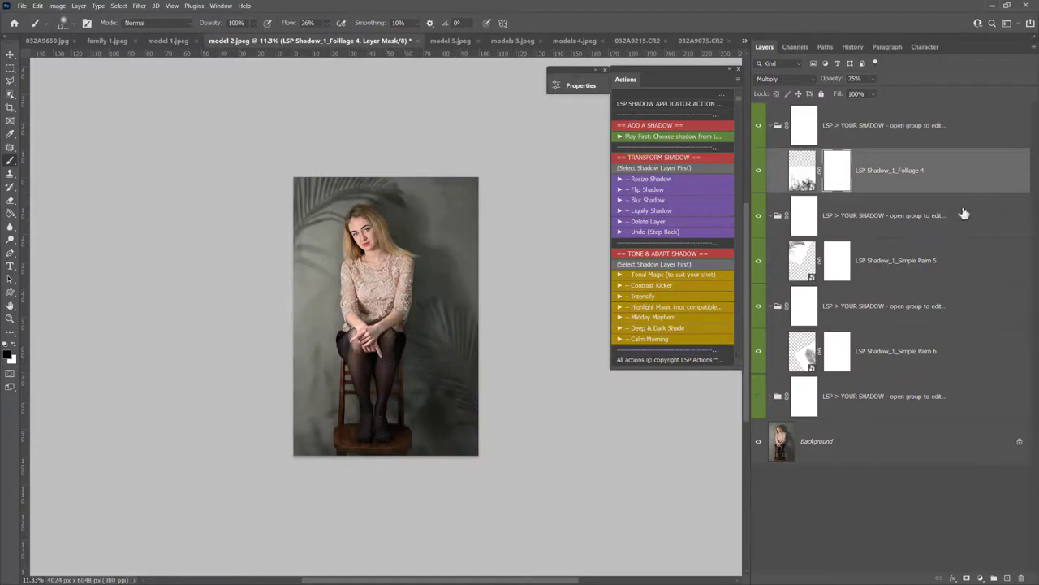
- Set the Simple Palm 5 shadow group's opacity to 54% and collapse the expanded shadow groups
left_click(867, 225)
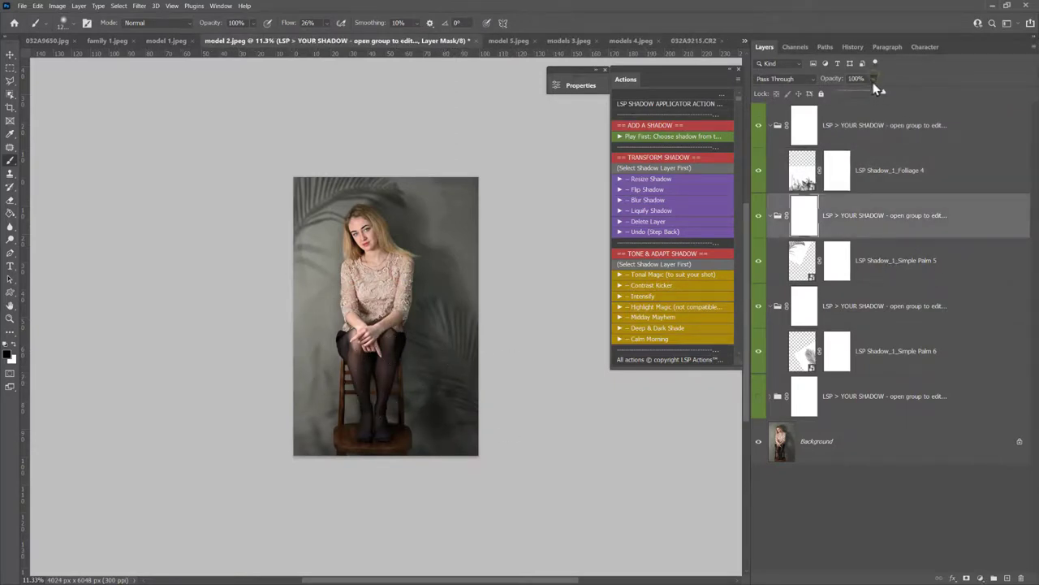
mouse_move(856, 92)
left_mouse_down()
mouse_move(874, 93)
mouse_move(854, 84)
left_mouse_up()
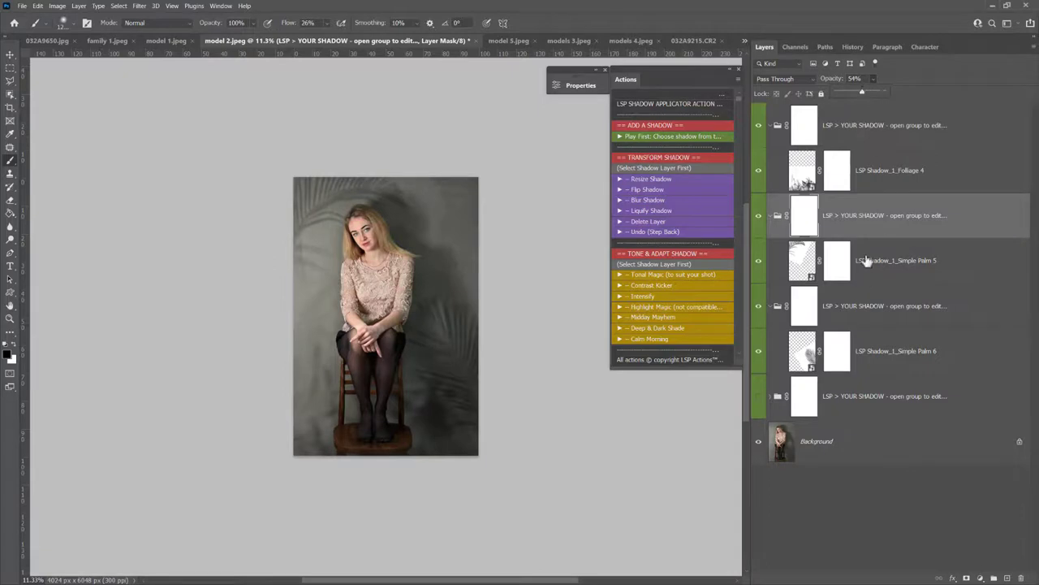
left_click(777, 216)
left_click(777, 125)
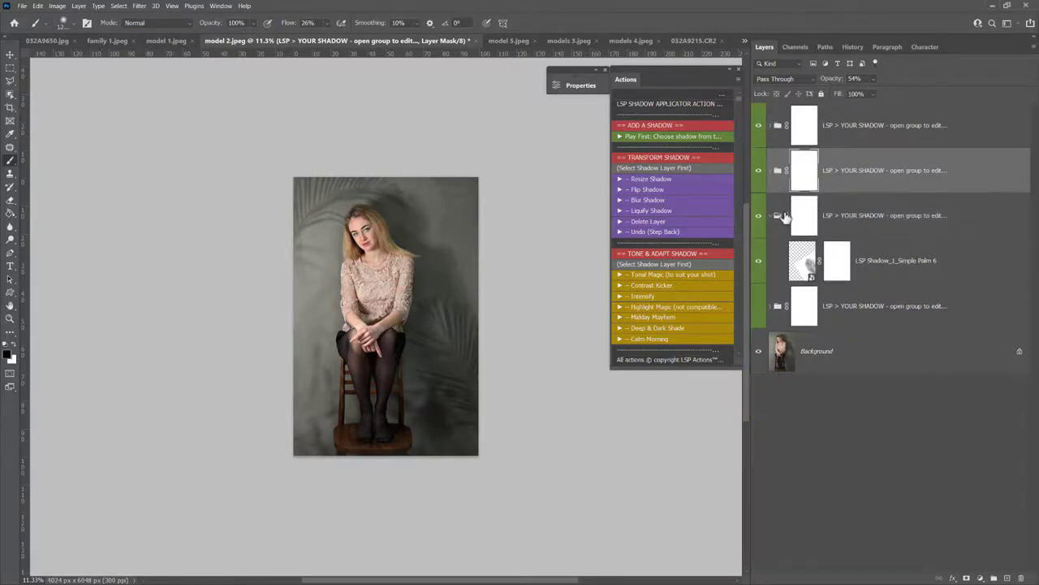
left_click(771, 217)
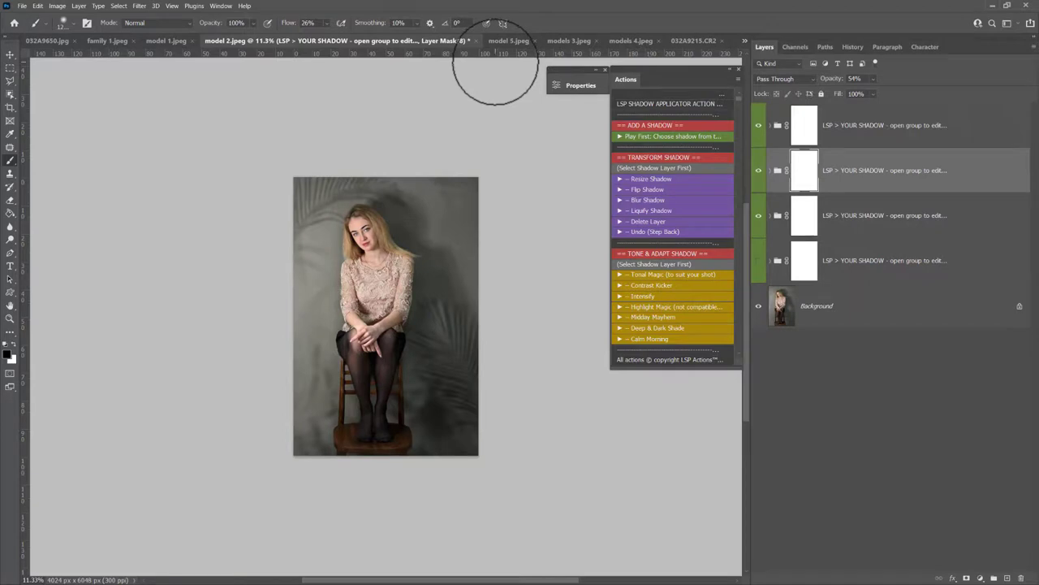
- Switch to model 1.jpeg, play the add-shadow action and place the LSP Shadow_1_Folliage 1 overlay
left_click(168, 41)
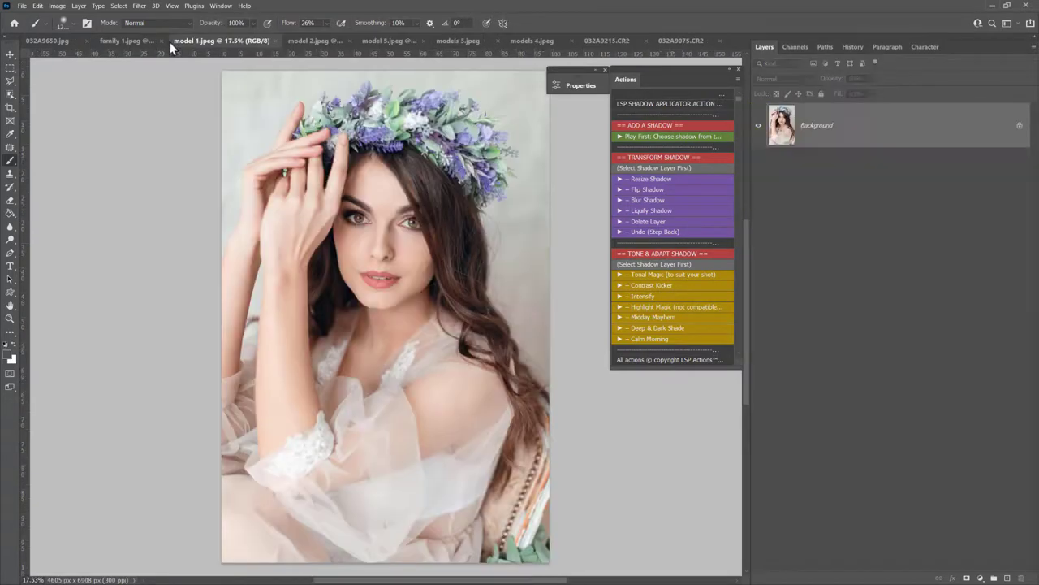
left_click(662, 138)
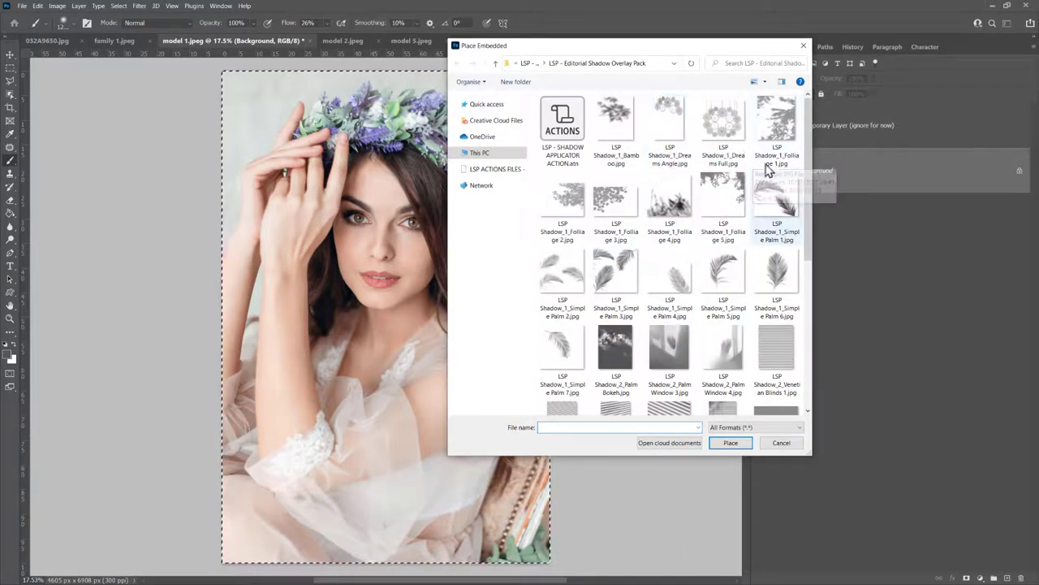
double_click(778, 120)
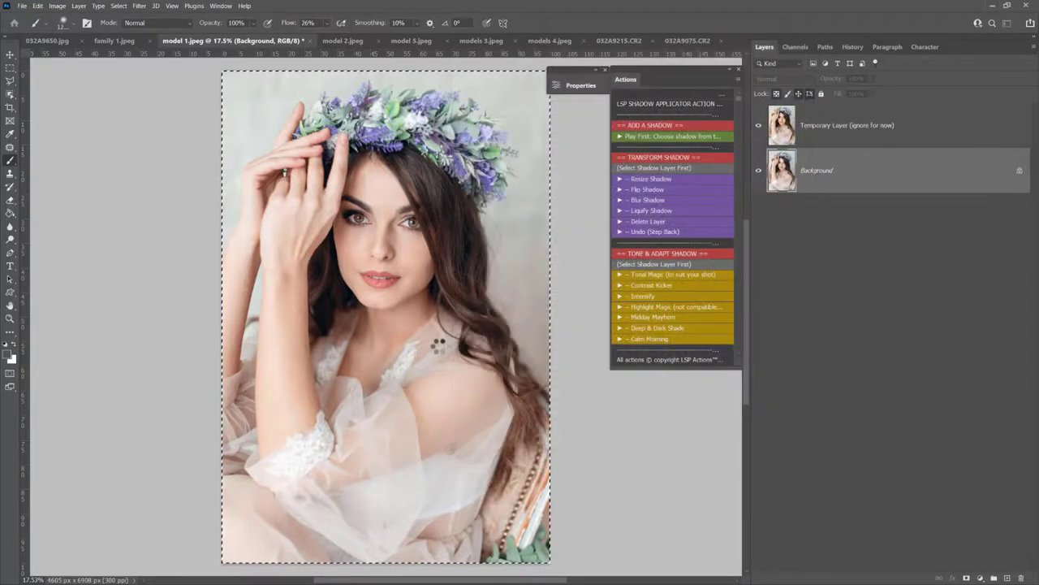
- Enlarge the foliage overlay to about 73% width and 79% height, rotate it about 6° to cover the portrait, and commit it
left_click_drag(443, 364, 389, 244)
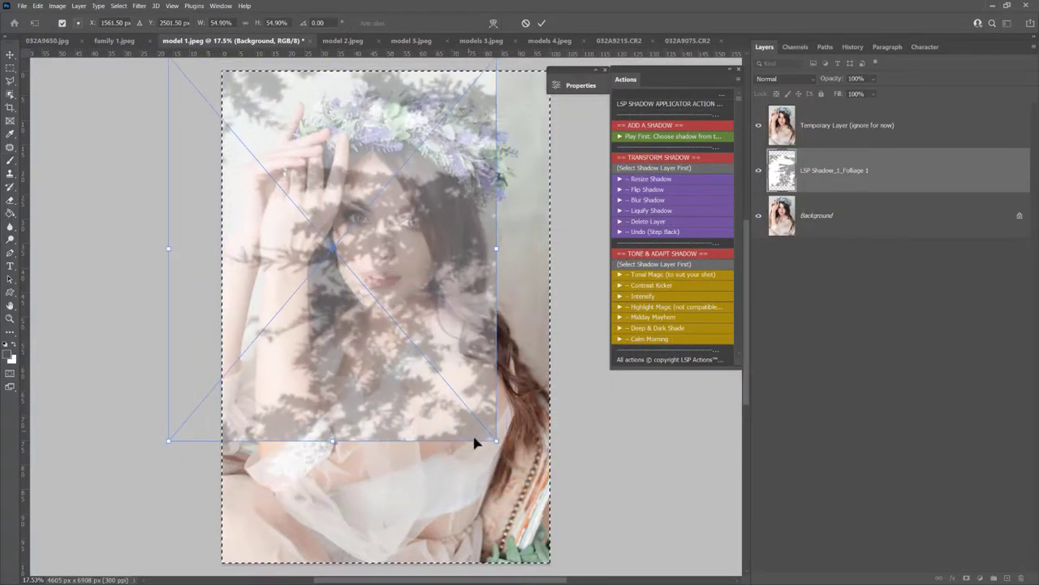
left_click_drag(496, 438, 580, 552)
left_click_drag(440, 467, 454, 464)
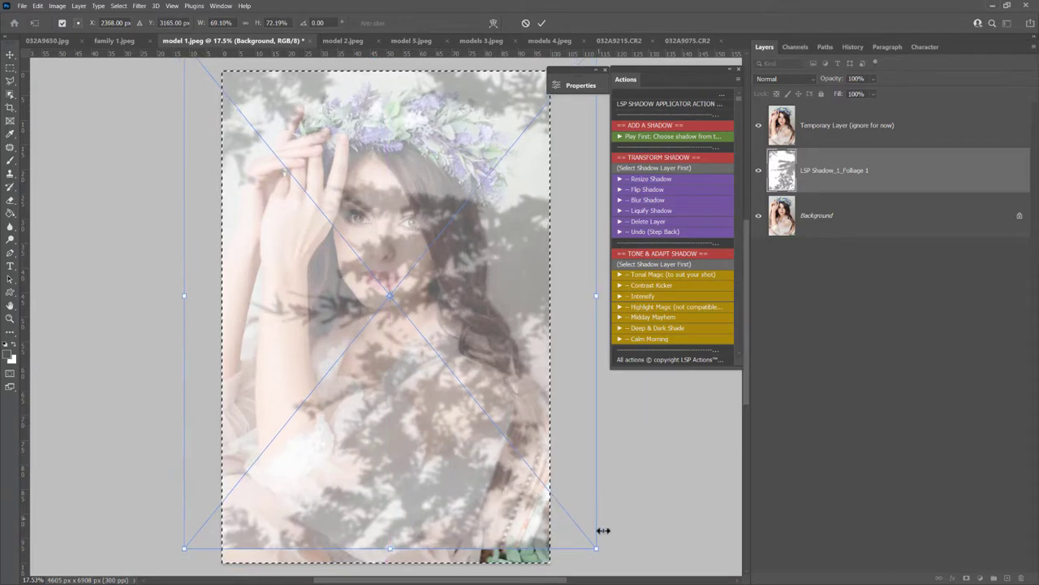
left_click_drag(596, 549, 621, 552)
left_click_drag(661, 503, 510, 457)
scroll(429, 360, "up", 3)
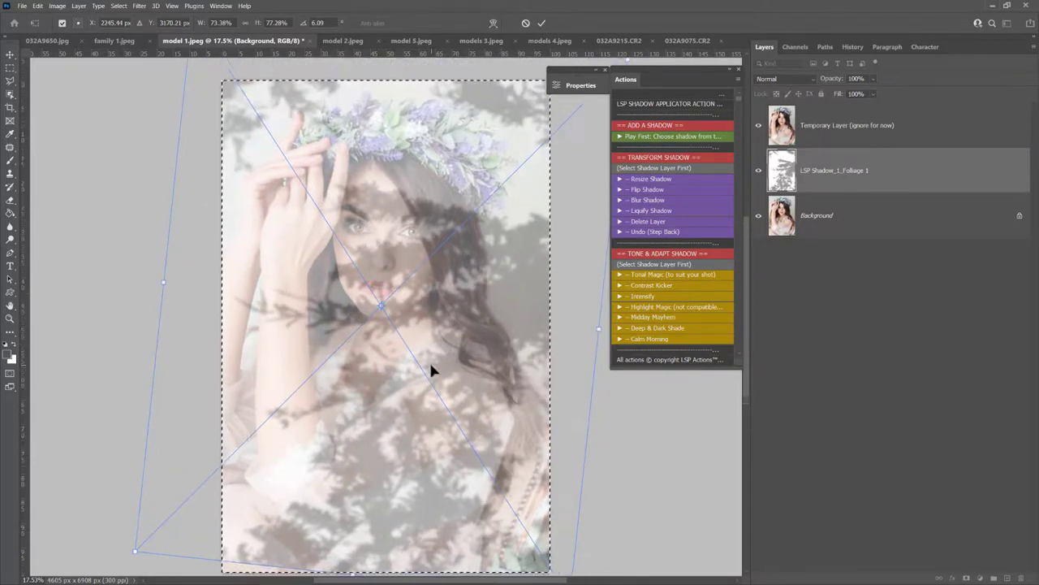
scroll(436, 316, "down", 3)
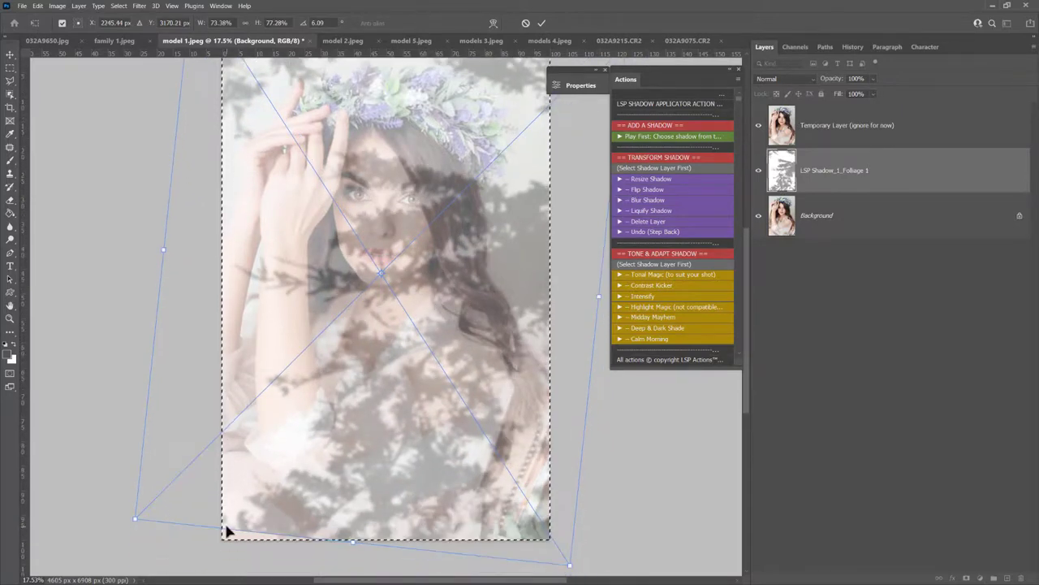
left_click_drag(135, 519, 134, 534)
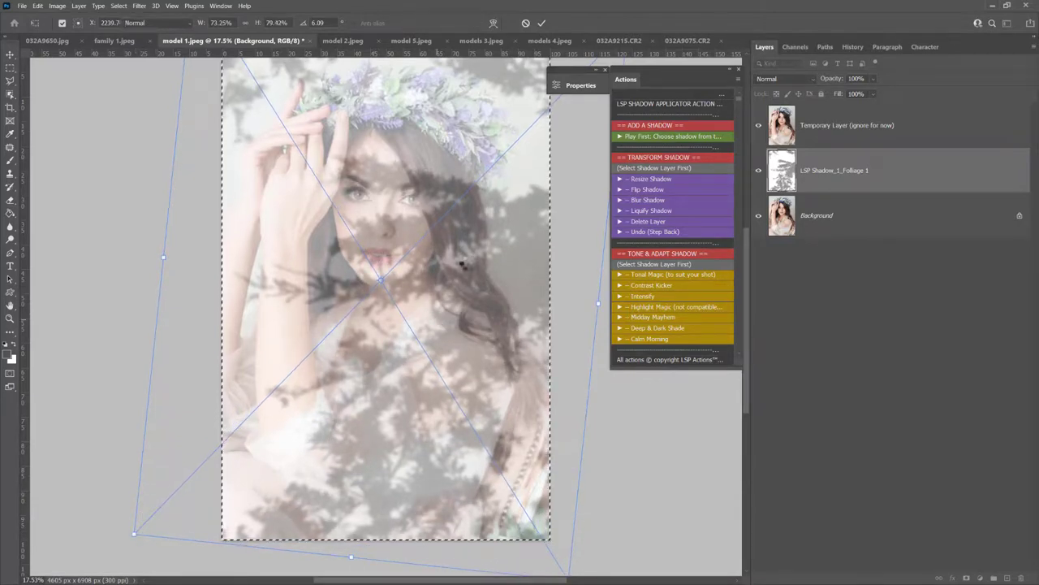
key("Return")
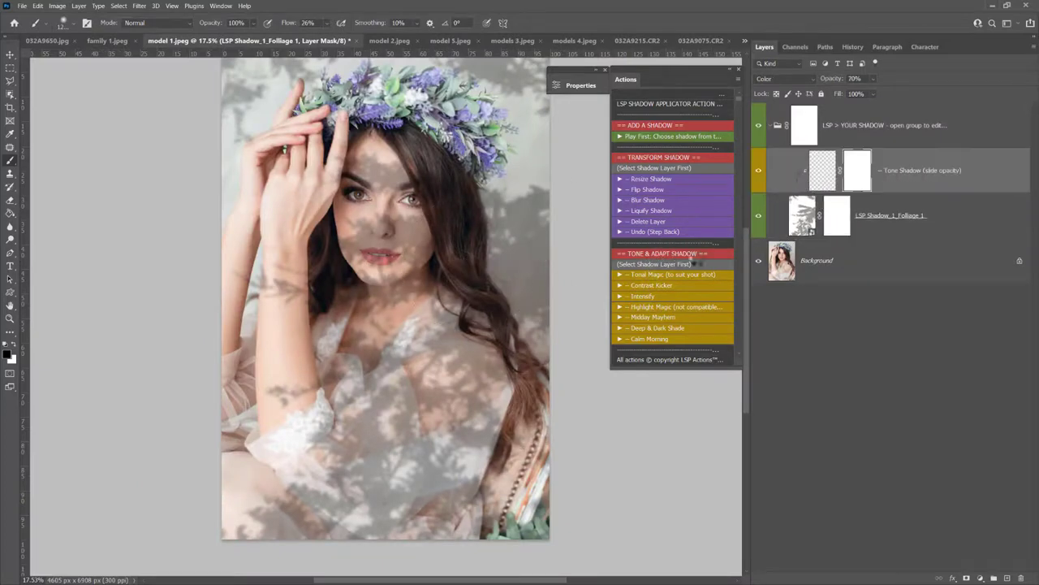
- Set the Tonal Magic layer's opacity to 100% and paint its mask black over the background around the woman
left_click(871, 79)
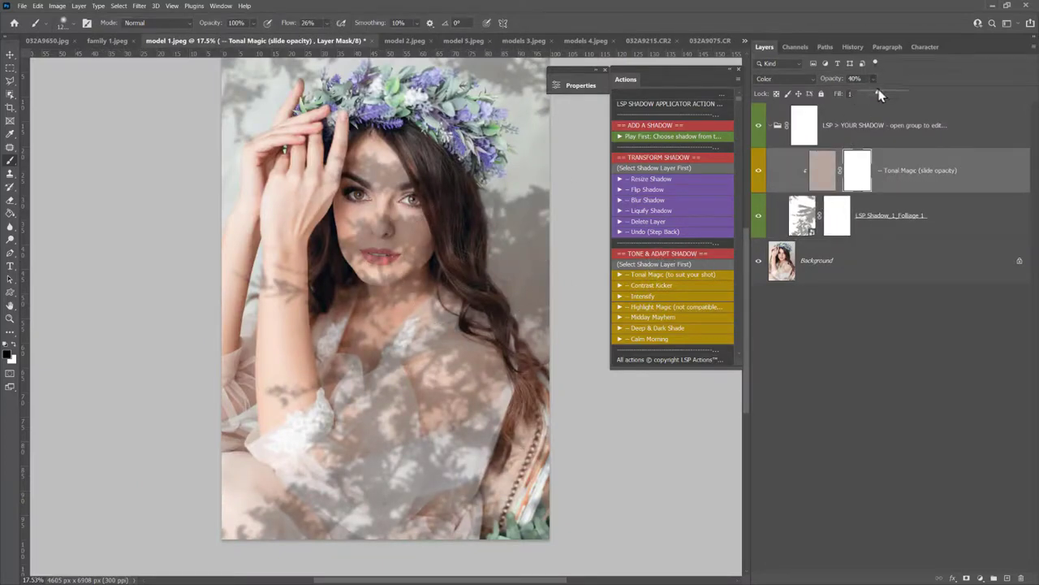
left_click_drag(877, 92, 928, 96)
left_click(871, 169)
scroll(524, 422, "up", 2)
left_click_drag(524, 382, 523, 118)
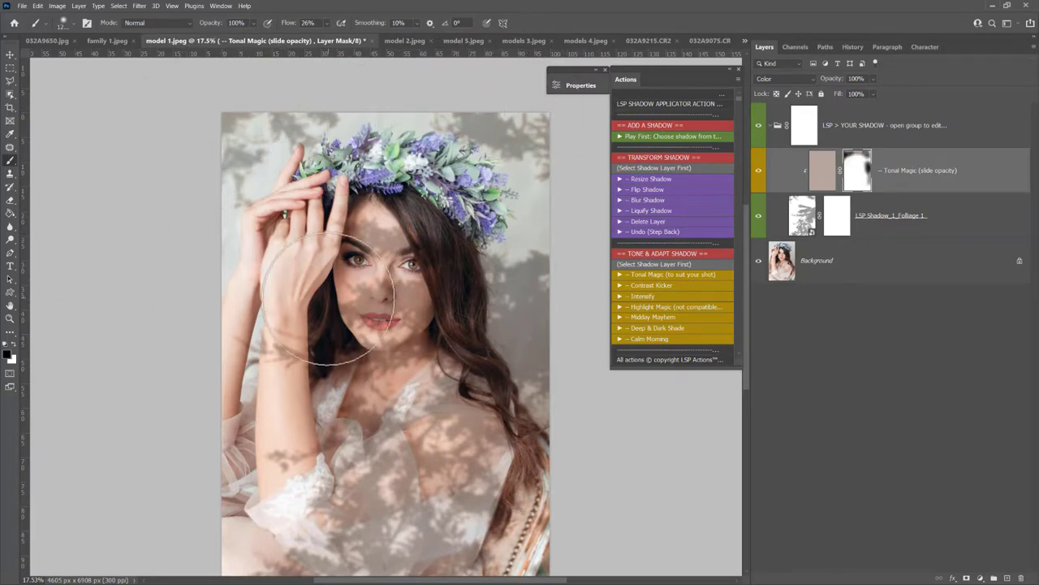
scroll(327, 298, "down", 1)
scroll(441, 395, "down", 3)
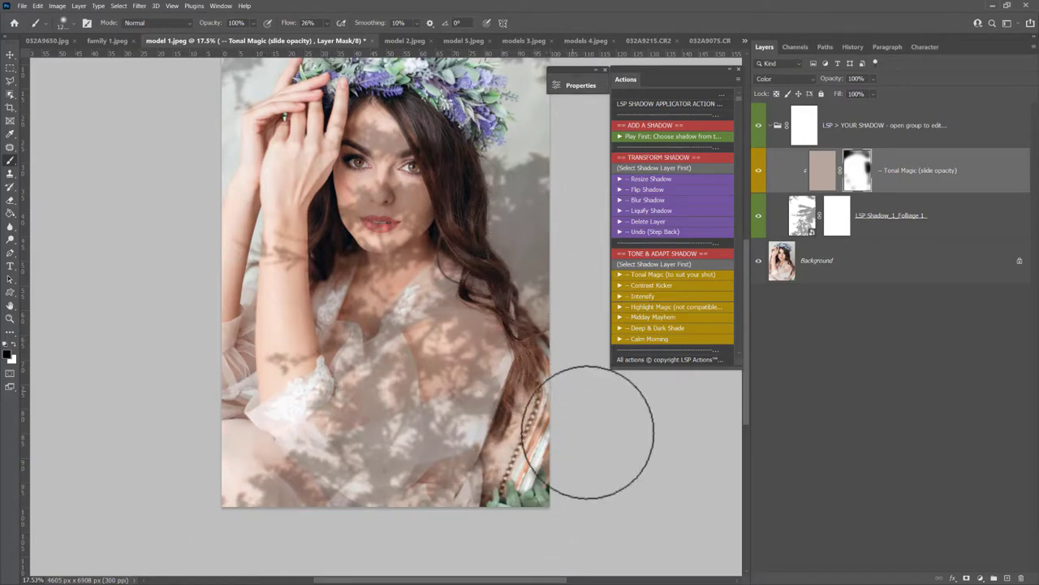
- Mask the LSP Shadow_1_Folliage 1 shadow off the woman's face and neck
left_click(841, 225)
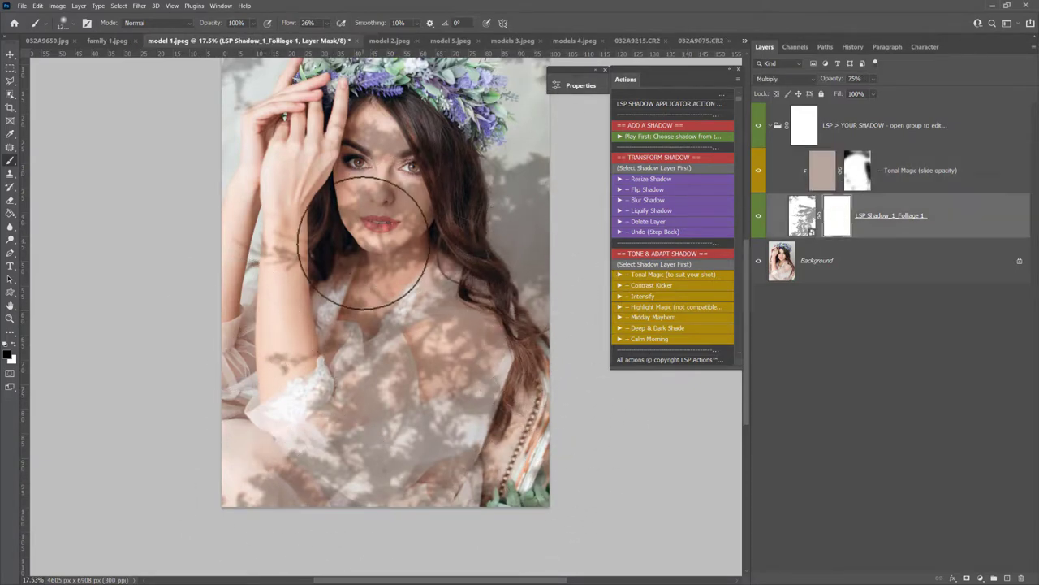
mouse_move(382, 223)
left_mouse_down()
mouse_move(360, 198)
mouse_move(394, 242)
mouse_move(344, 220)
mouse_move(398, 210)
mouse_move(385, 118)
mouse_move(341, 118)
mouse_move(387, 246)
mouse_move(382, 314)
mouse_move(360, 330)
mouse_move(336, 314)
mouse_move(369, 129)
mouse_move(390, 260)
mouse_move(251, 325)
mouse_move(346, 306)
mouse_move(252, 281)
mouse_move(347, 248)
mouse_move(397, 151)
mouse_move(320, 336)
mouse_move(398, 309)
left_mouse_up()
scroll(400, 261, "up", 1)
scroll(402, 261, "up", 1)
key("z")
left_click(422, 311, "alt")
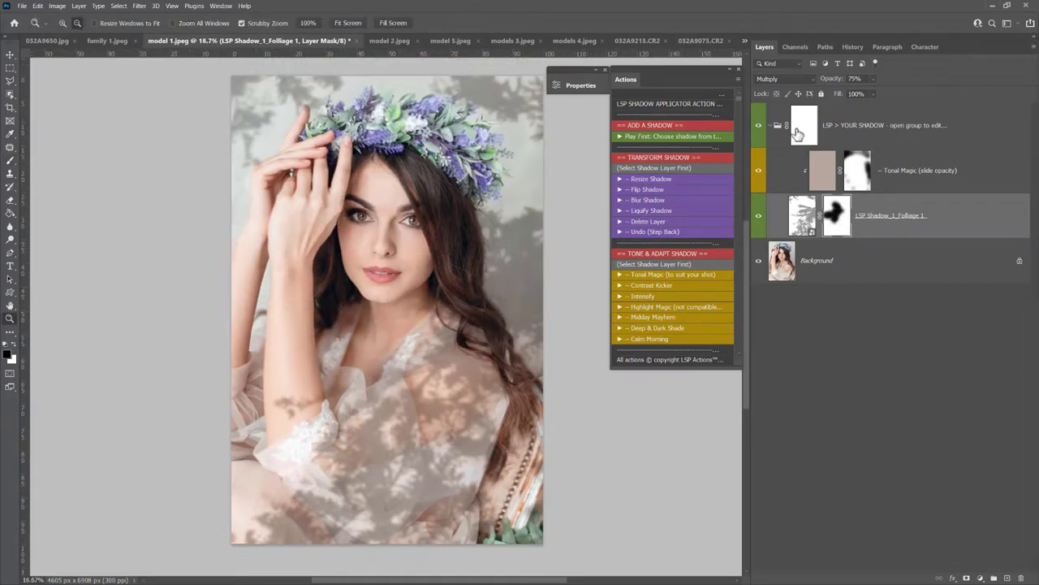
- Collapse the foliage shadow group and compare the portrait with and without it, leaving the group visible
left_click(772, 127)
left_click(758, 130)
left_click(758, 130)
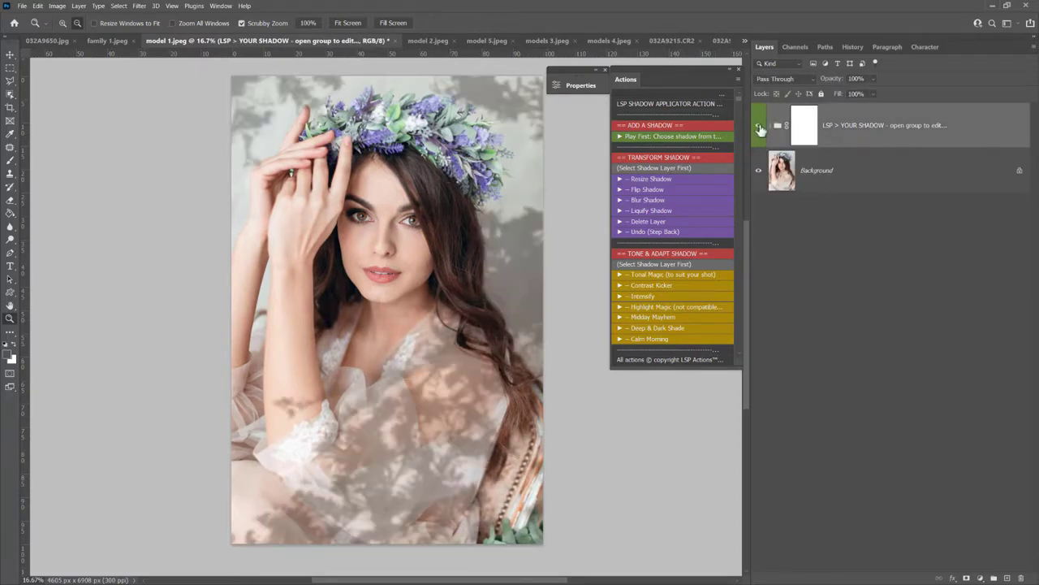
left_click(760, 128)
left_click(760, 129)
- Expand the shadow group and select the LSP Shadow_1_Folliage 1 layer itself instead of its mask
left_click(771, 127)
left_click(812, 217)
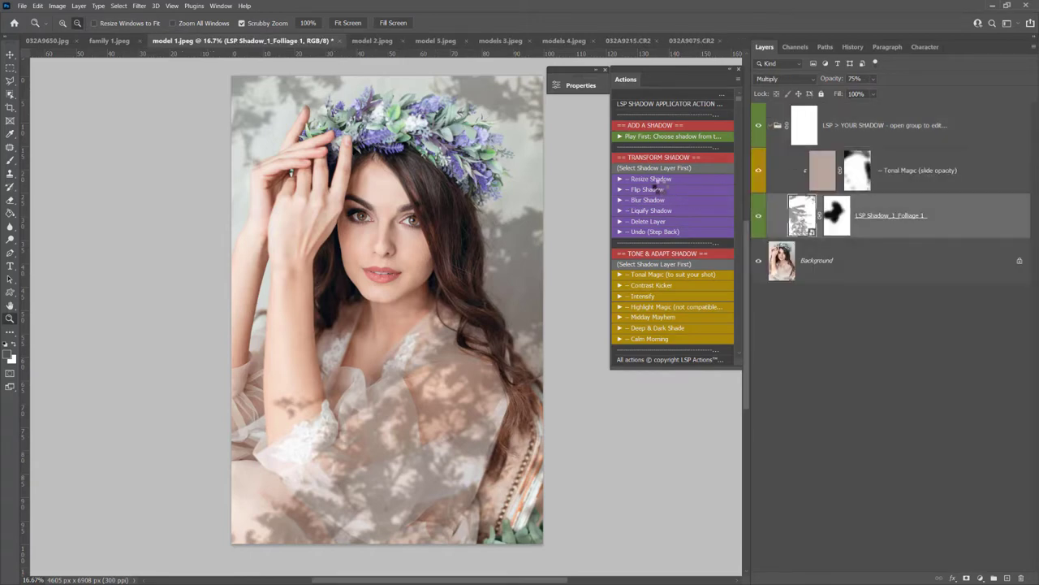
left_click(658, 186)
left_click(660, 187)
left_click(660, 187)
left_click(660, 187)
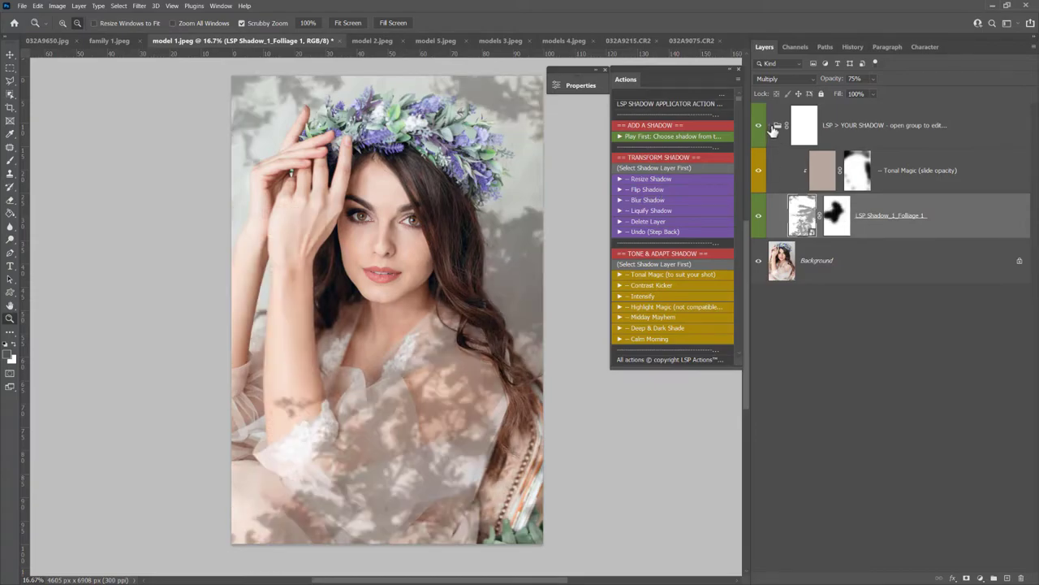